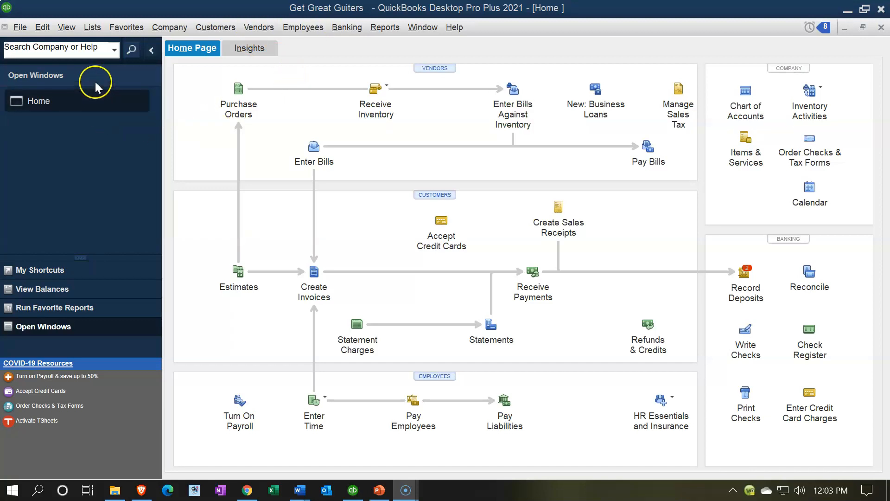
pyautogui.click(75, 34)
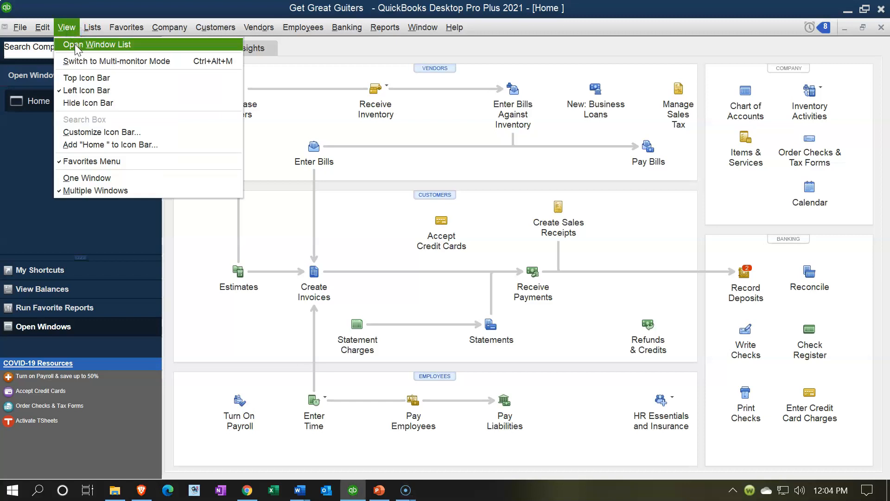
pyautogui.click(74, 43)
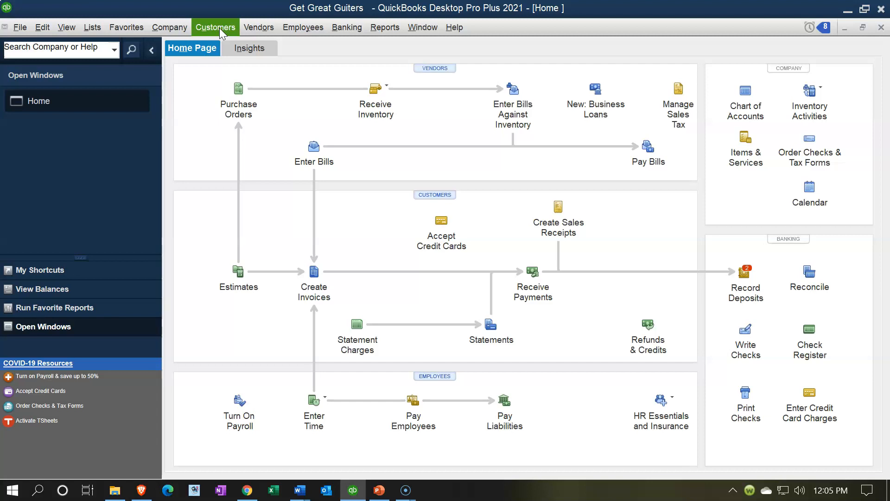
# Open the standard Balance Sheet report from the company and financial reports
pyautogui.click(380, 28)
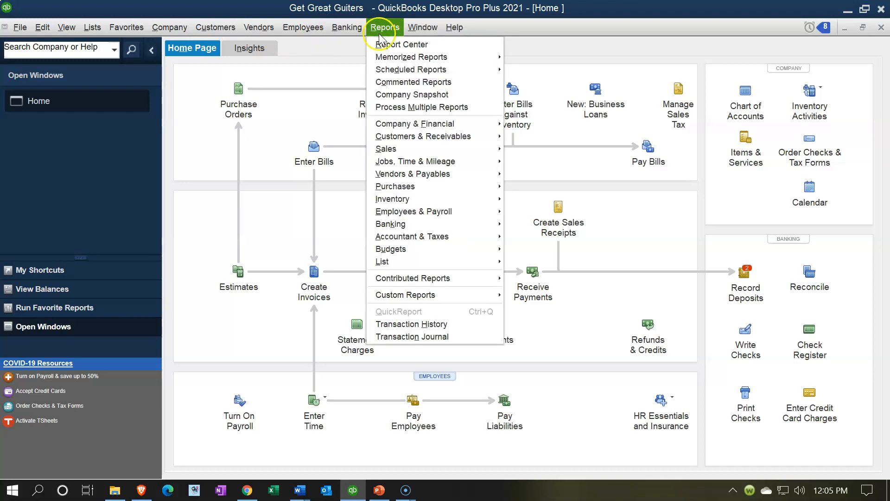
pyautogui.click(402, 125)
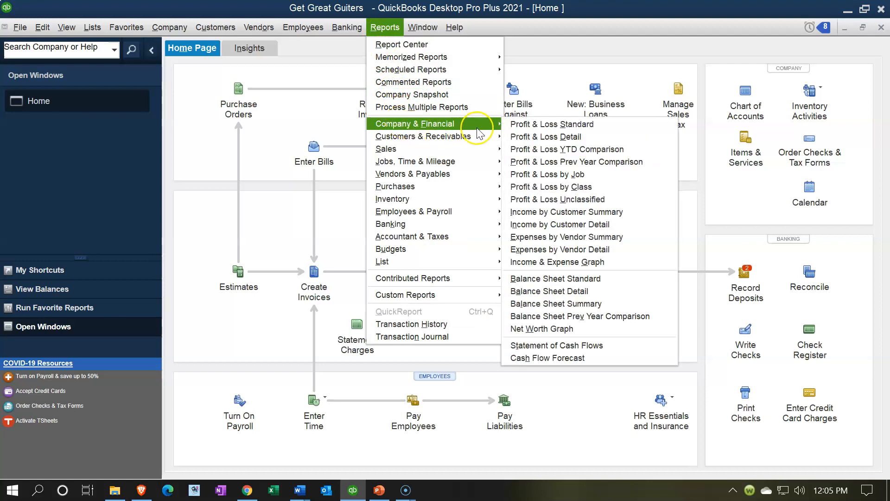
pyautogui.click(554, 279)
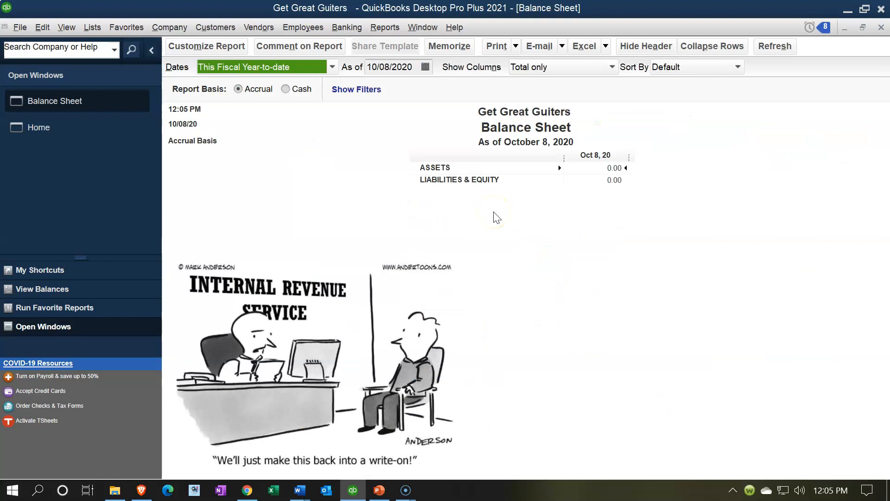
# Set the Balance Sheet's as-of date to 01/01/2021
pyautogui.press('Tab')
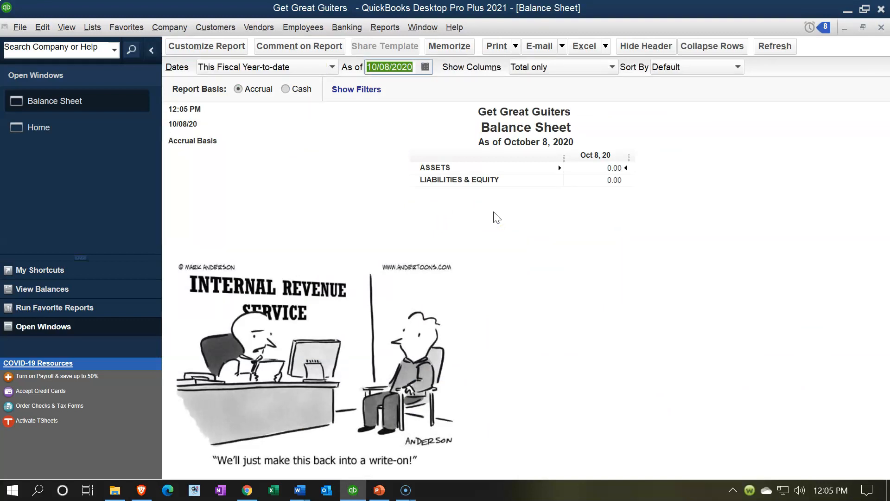
pyautogui.write('01/01/2021')
pyautogui.press('Tab')
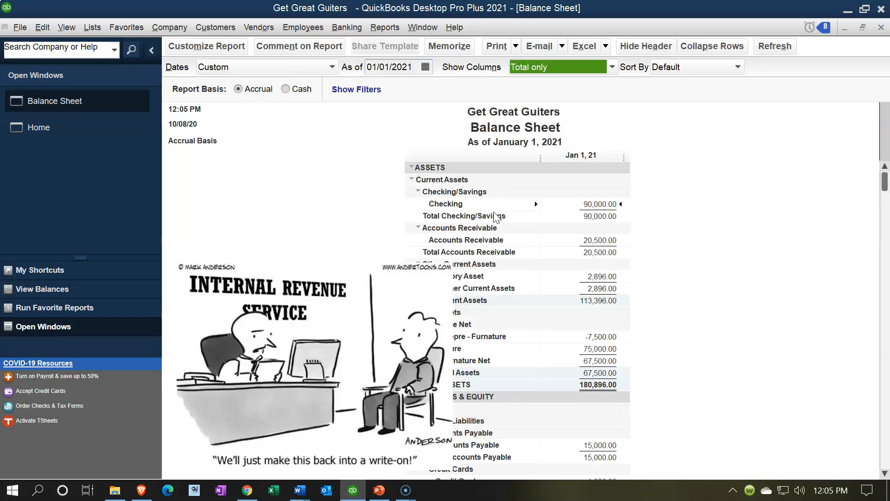
# Set the Balance Sheet's as-of date to 01/31/2021 and review its assets, liabilities and equity
pyautogui.hotkey('shift', 'Tab')
pyautogui.write('01/31/2021')
pyautogui.press('Tab')
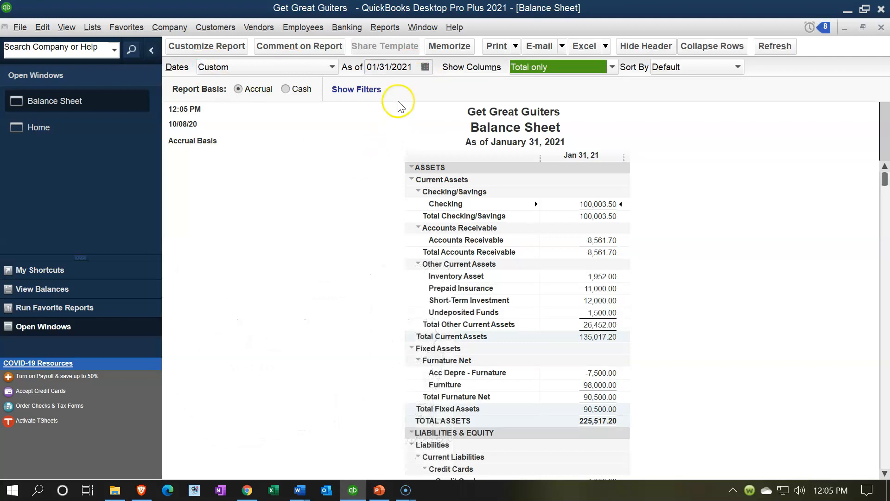
pyautogui.scroll(-2, 378, 250)
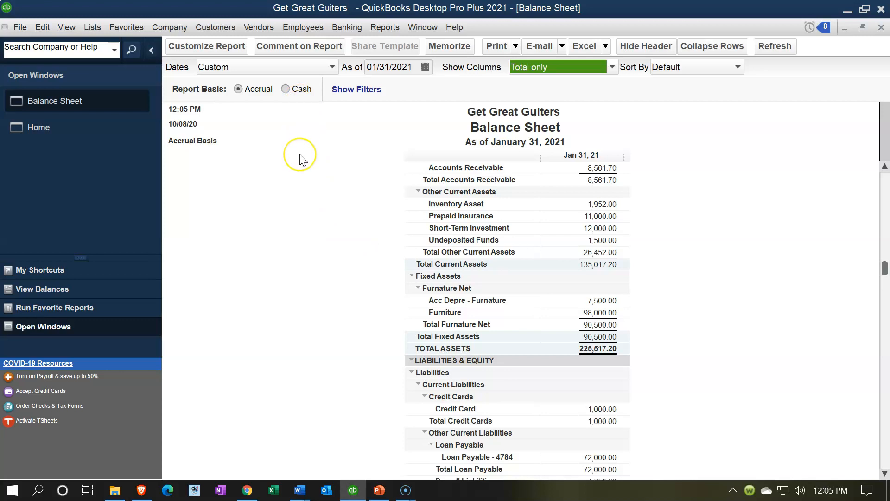
pyautogui.scroll(2, 301, 159)
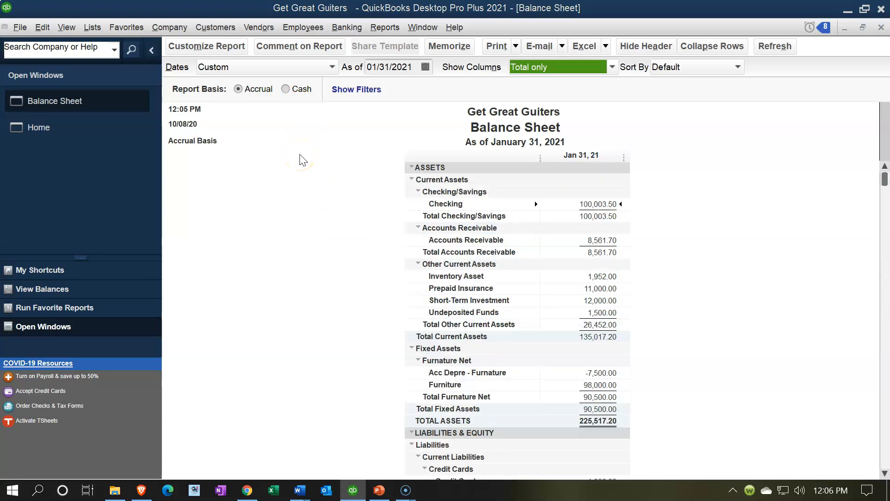
pyautogui.click(655, 252)
pyautogui.scroll(-3, 655, 252)
pyautogui.scroll(-3, 656, 252)
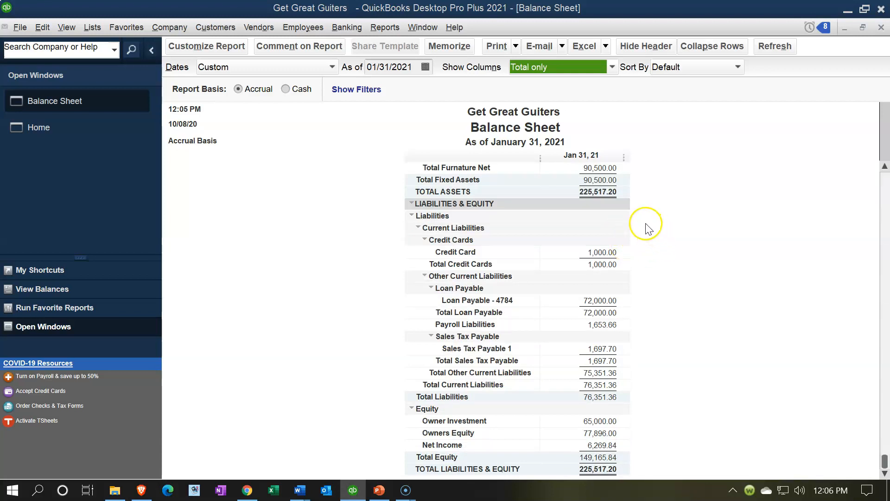
# Open the Trial Balance report from the accountant and taxes reports
pyautogui.click(385, 27)
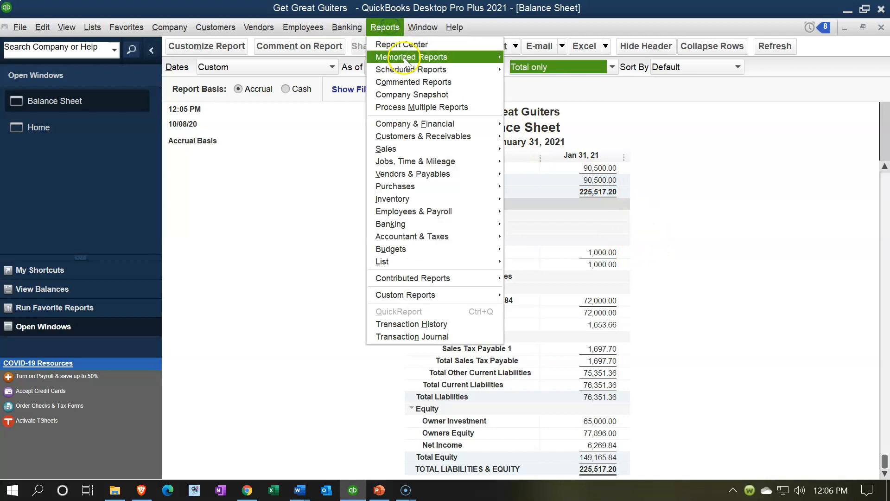
pyautogui.moveTo(436, 124)
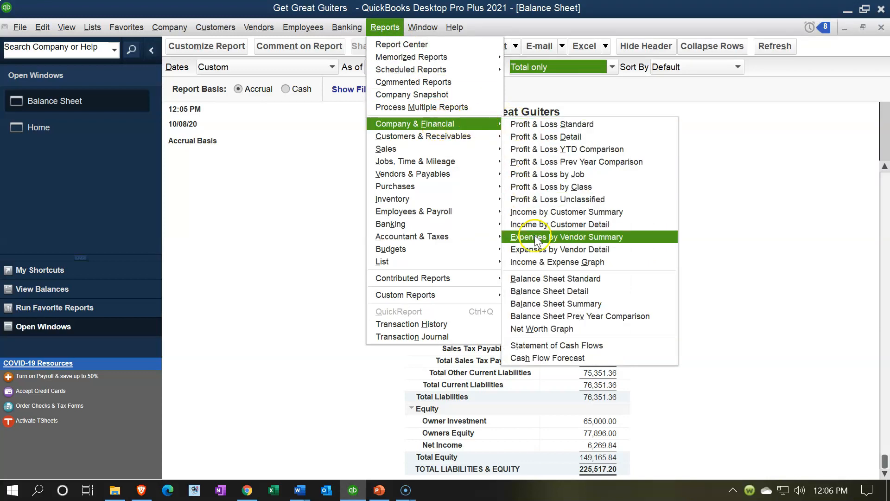
pyautogui.moveTo(470, 234)
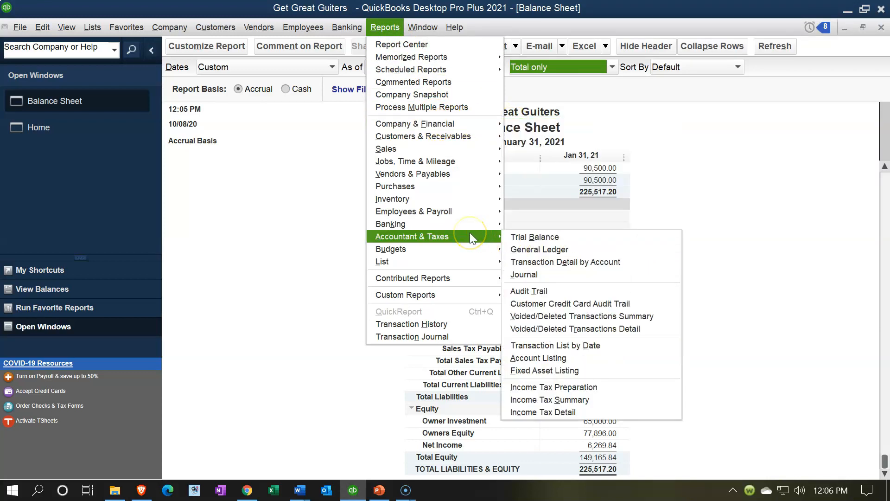
pyautogui.click(559, 236)
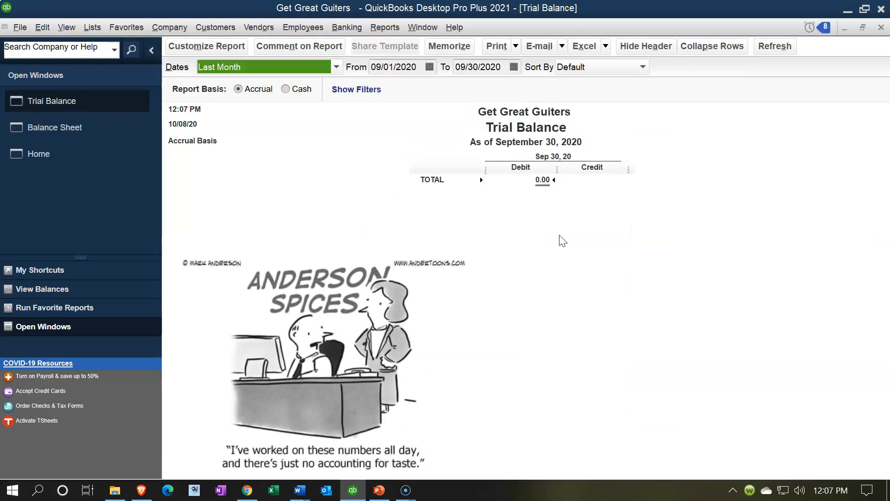
# Set the Trial Balance date range from 01/01/2021 to 01/31/2021 and check the report down to its totals
pyautogui.press('Tab')
pyautogui.write('01')
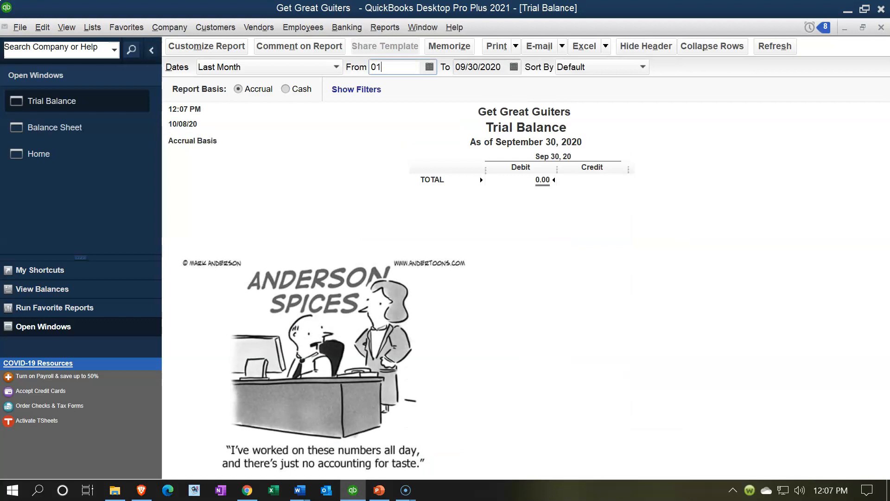
pyautogui.write('/01/2021')
pyautogui.press('Tab')
pyautogui.write('01/31/2021')
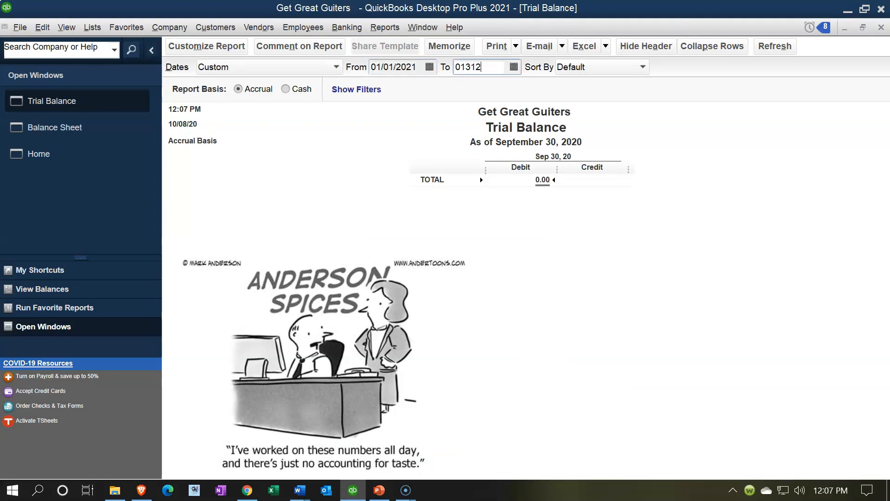
pyautogui.press('Tab')
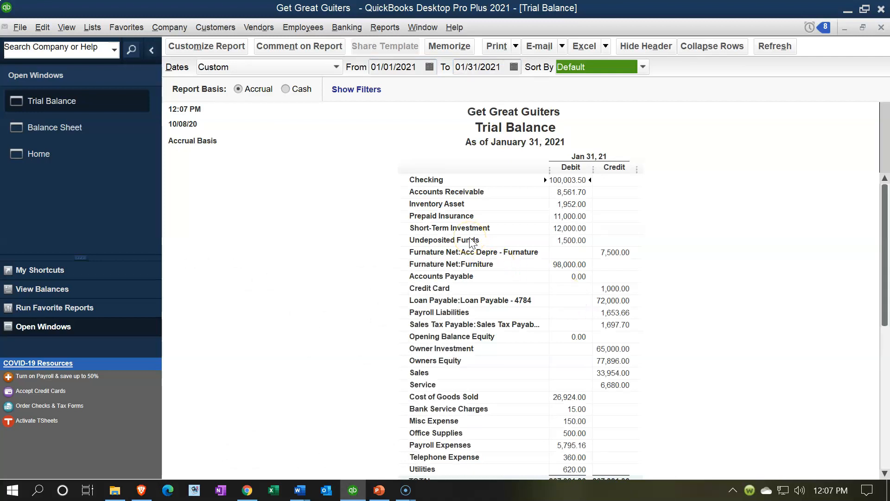
pyautogui.scroll(-1, 471, 242)
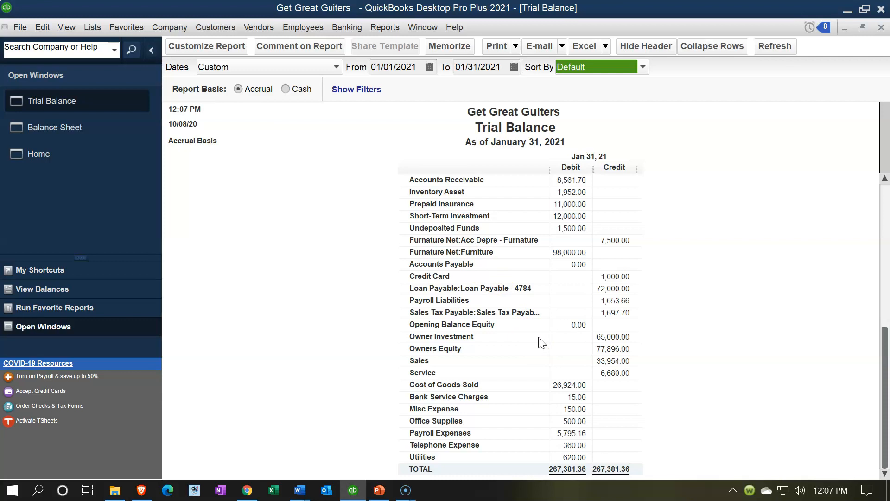
# Export the Trial Balance to a new worksheet in the existing workbook Budget 2021.xlsx in the Section 11 Budgeting folder
pyautogui.click(605, 48)
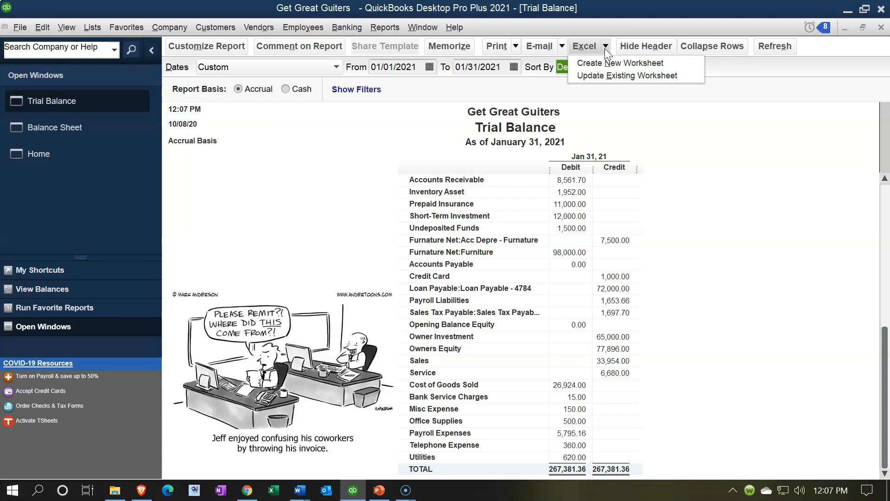
pyautogui.click(599, 62)
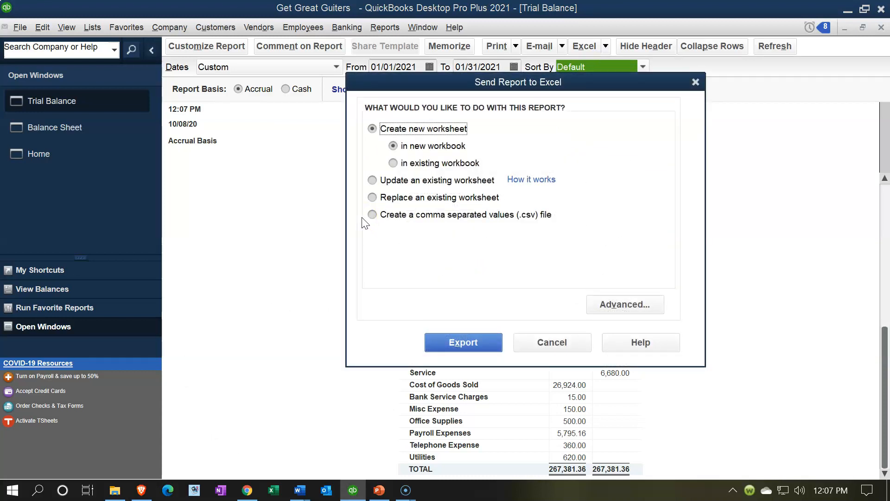
pyautogui.click(394, 162)
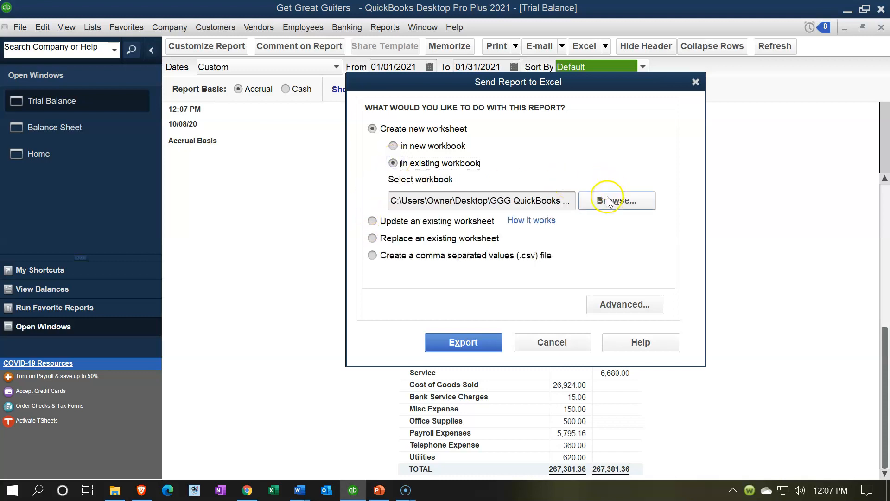
pyautogui.click(606, 200)
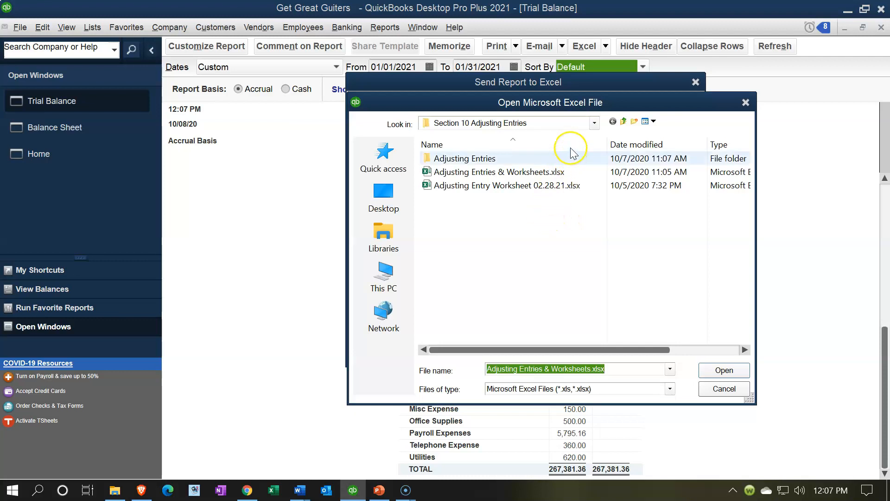
pyautogui.click(595, 123)
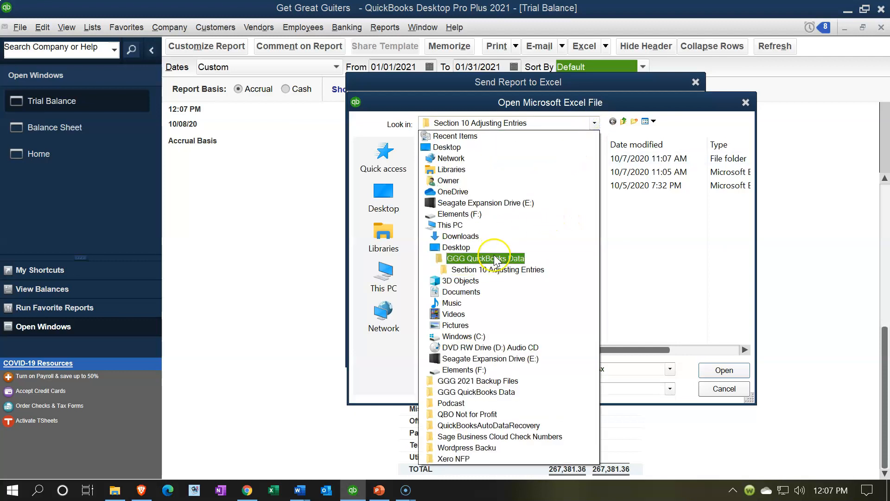
pyautogui.click(487, 258)
pyautogui.doubleClick(493, 257)
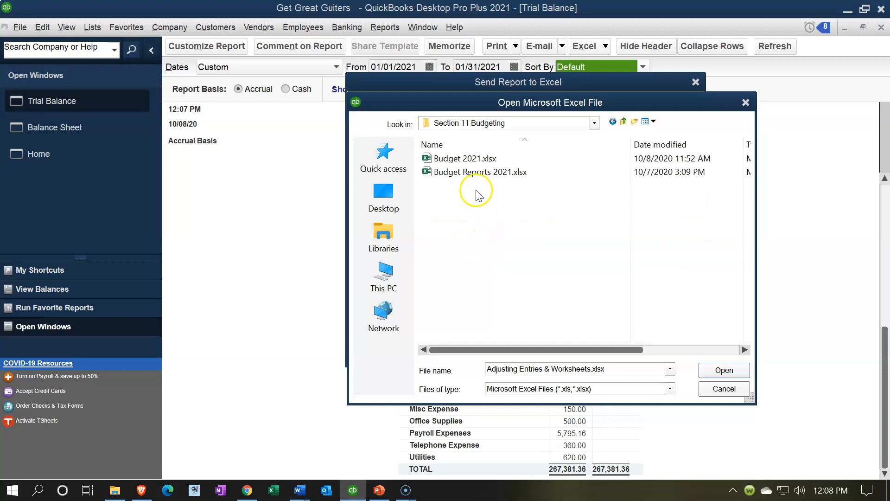
pyautogui.doubleClick(460, 163)
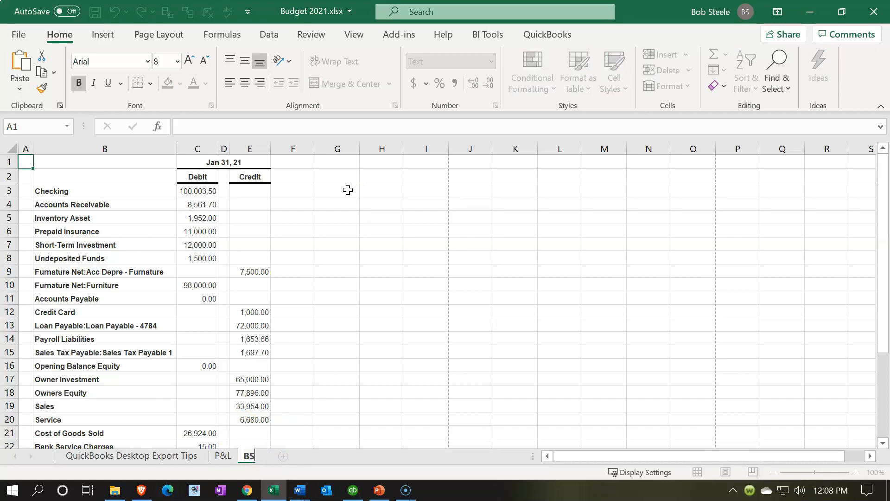
# In the exported Excel workbook, delete the QuickBooks Desktop Export Tips sheet and confirm its permanent removal
pyautogui.click(176, 456)
pyautogui.rightClick(176, 458)
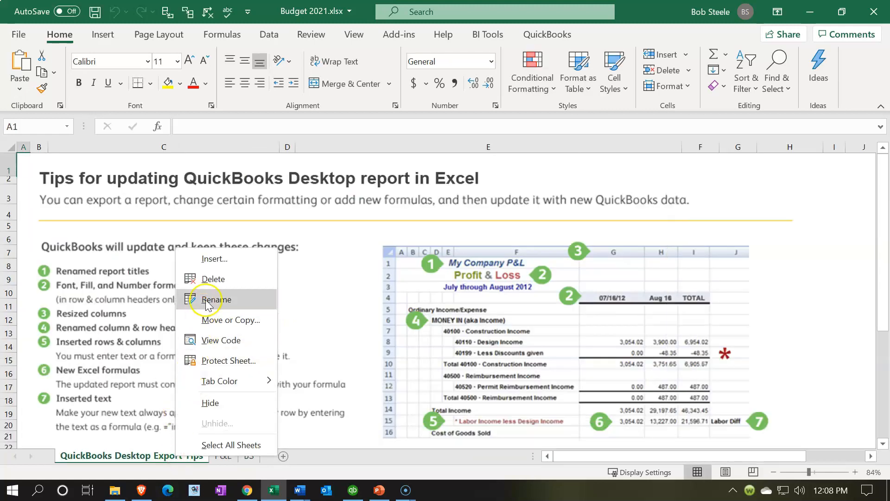
pyautogui.click(211, 280)
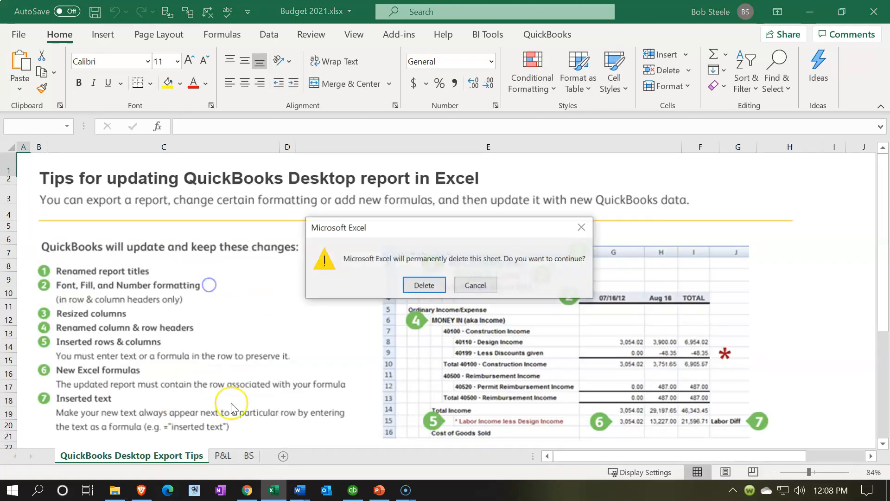
pyautogui.click(424, 285)
# Show the BS sheet in Page Layout view, allowing its frozen panes to be unfrozen
pyautogui.click(95, 455)
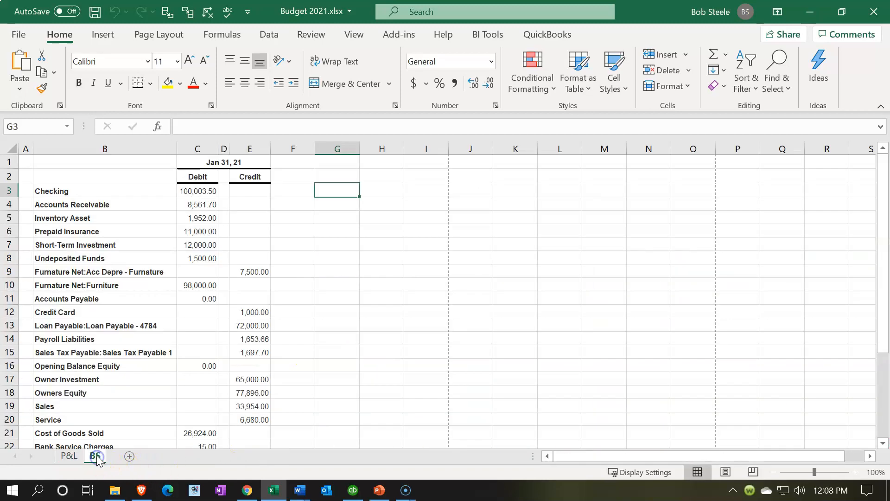
pyautogui.click(170, 292)
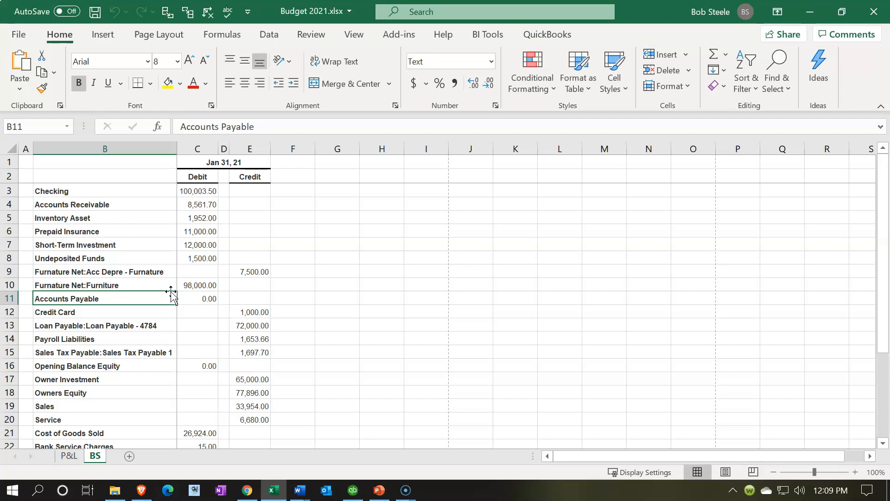
pyautogui.click(217, 273)
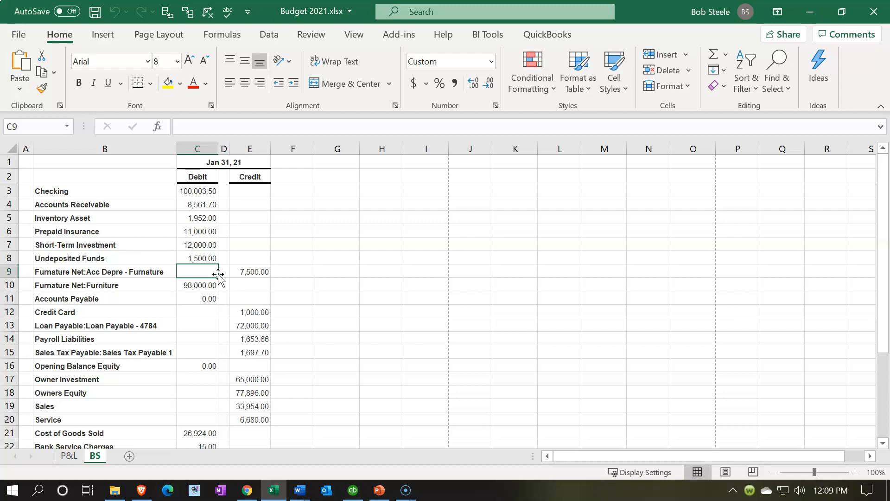
pyautogui.click(726, 472)
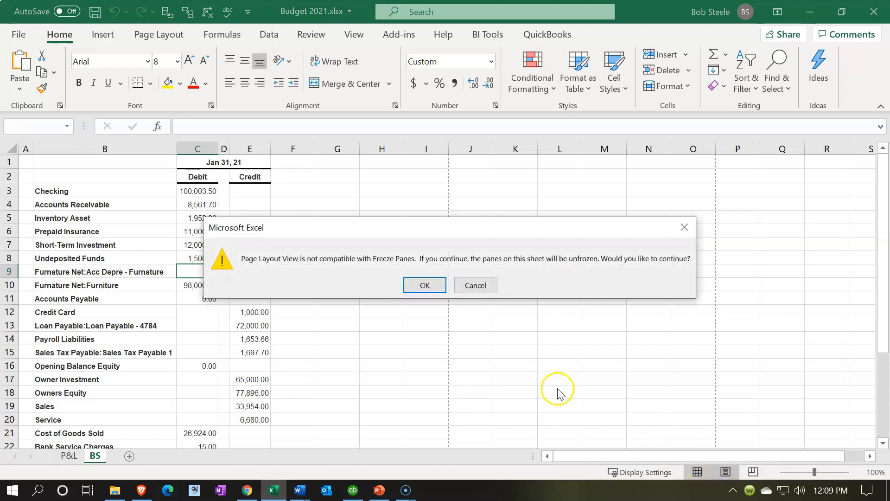
pyautogui.click(425, 285)
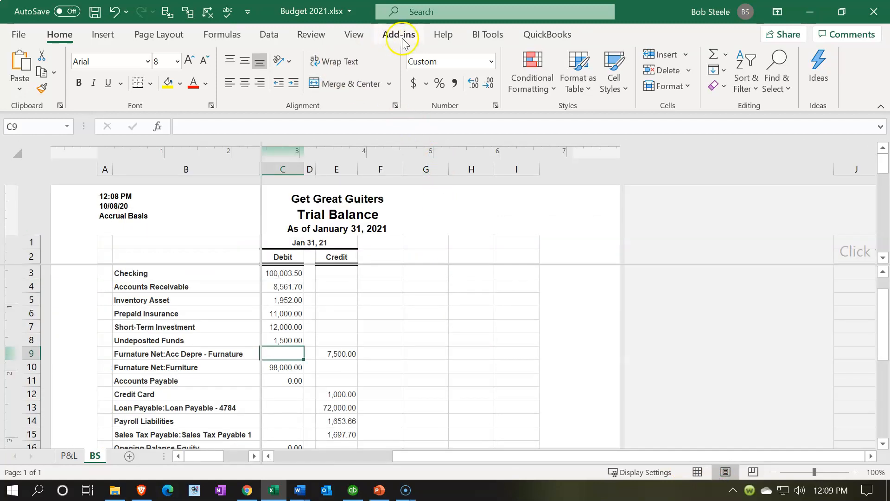
# Remove the window split from the BS sheet and clear the header section holding the time, date and accounting basis
pyautogui.click(353, 36)
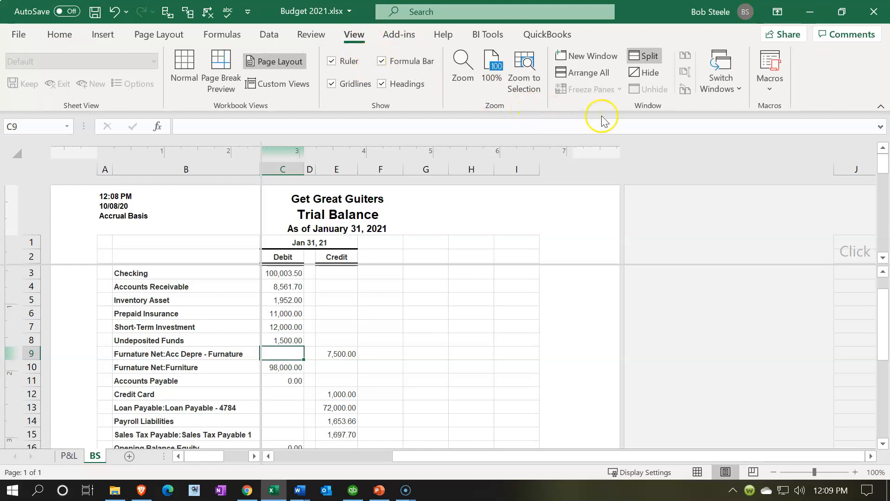
pyautogui.click(645, 56)
pyautogui.click(145, 218)
pyautogui.press('Delete')
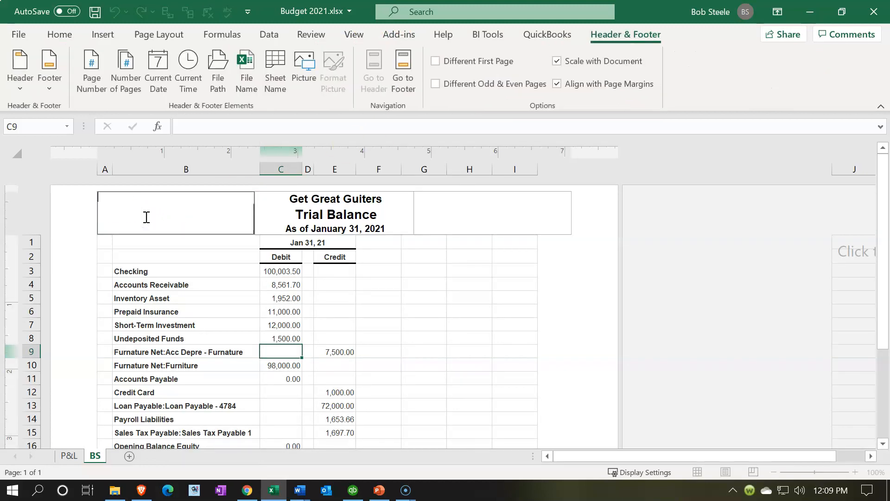
# Return the BS sheet to Normal view and delete the two heading rows with the date and the Debit and Credit labels
pyautogui.click(562, 358)
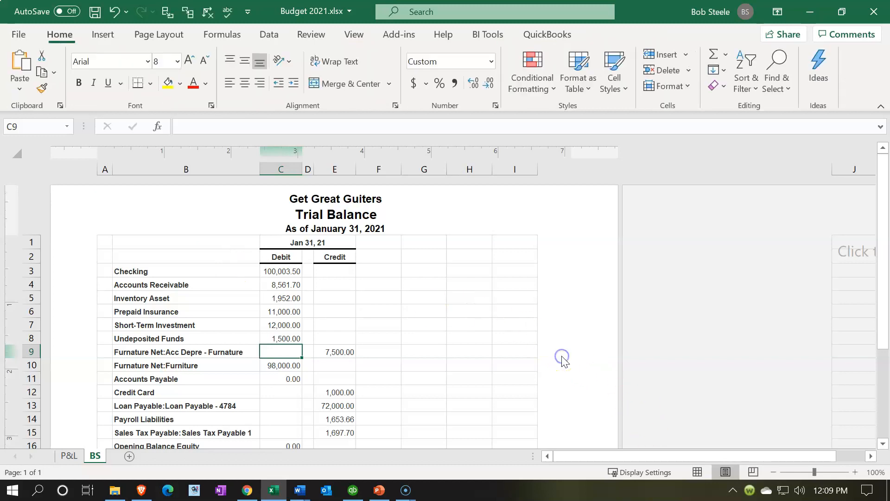
pyautogui.click(703, 475)
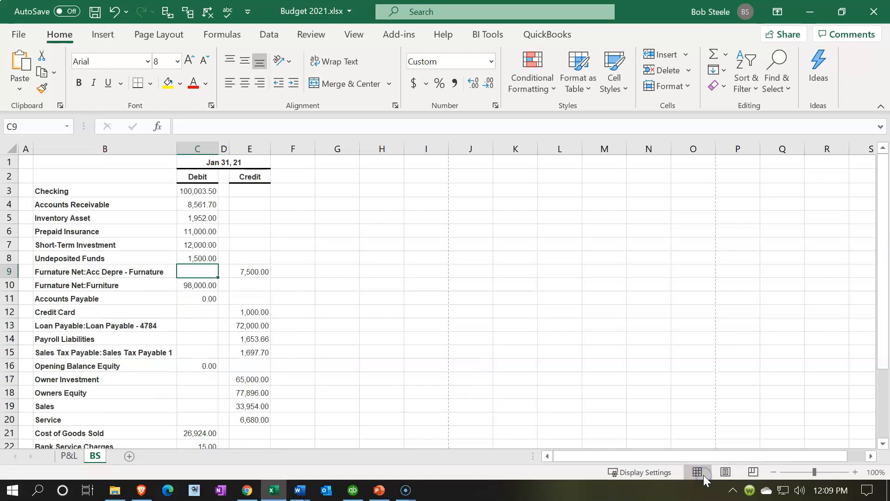
pyautogui.click(9, 165)
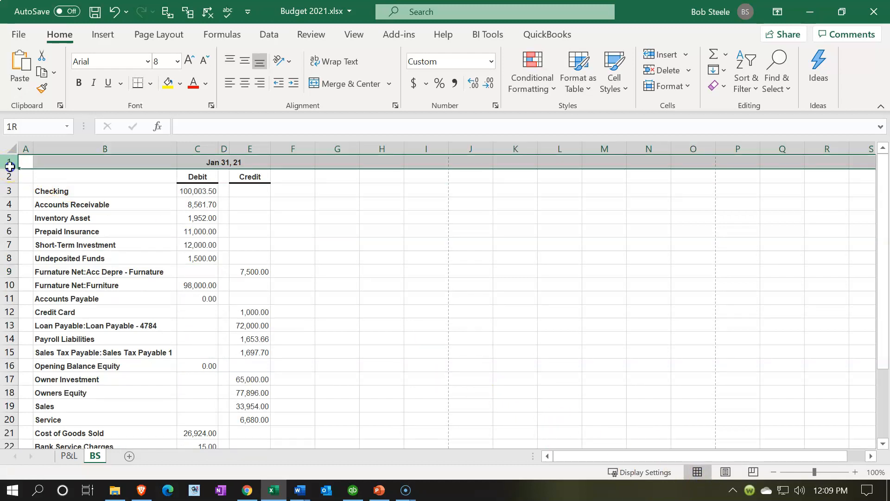
pyautogui.moveTo(9, 167); pyautogui.dragTo(10, 182)
pyautogui.rightClick(115, 172)
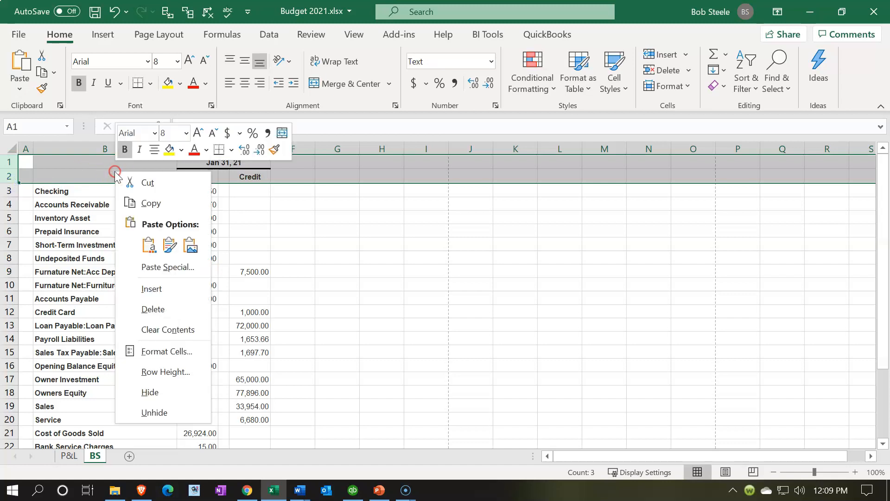
pyautogui.click(148, 309)
pyautogui.click(156, 283)
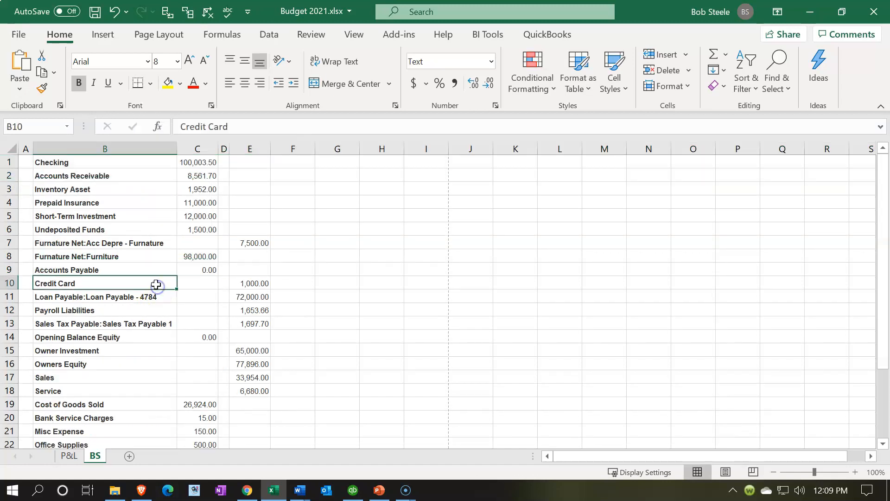
# Delete the TOTAL row below the Utilities account together with the two empty rows beneath it
pyautogui.scroll(-4, 156, 284)
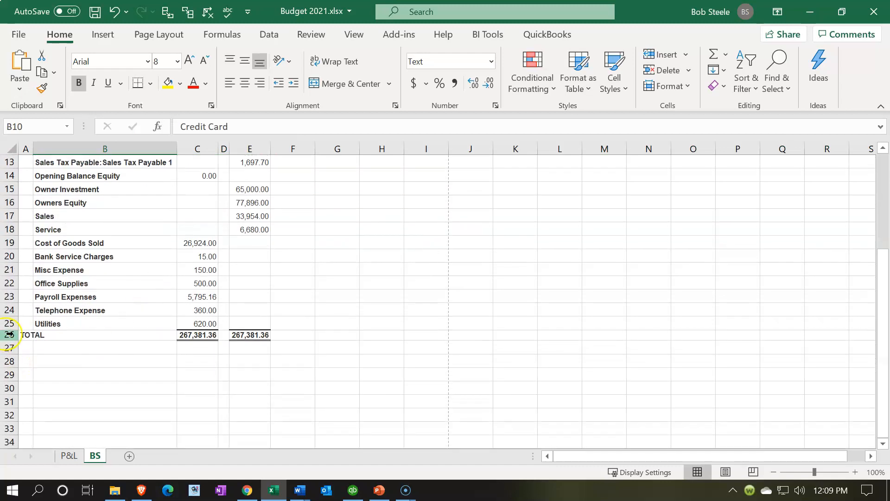
pyautogui.moveTo(10, 335); pyautogui.dragTo(10, 361)
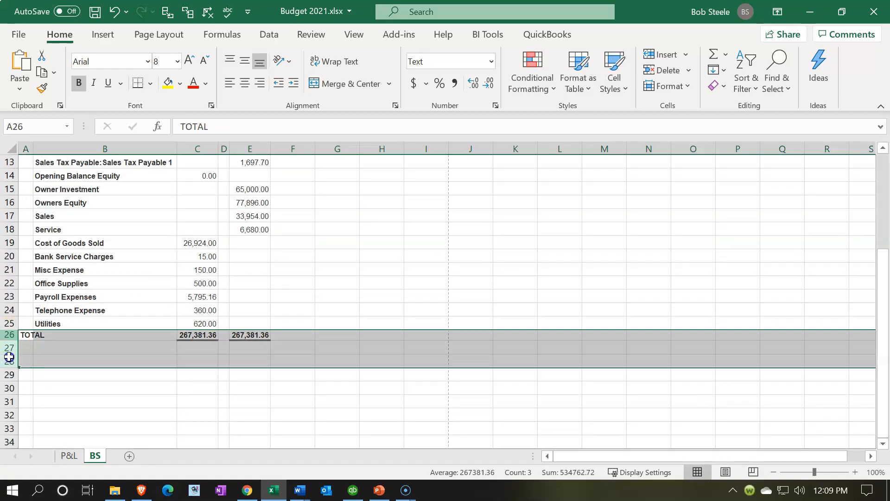
pyautogui.rightClick(62, 346)
pyautogui.click(101, 234)
pyautogui.click(353, 285)
pyautogui.scroll(4, 354, 284)
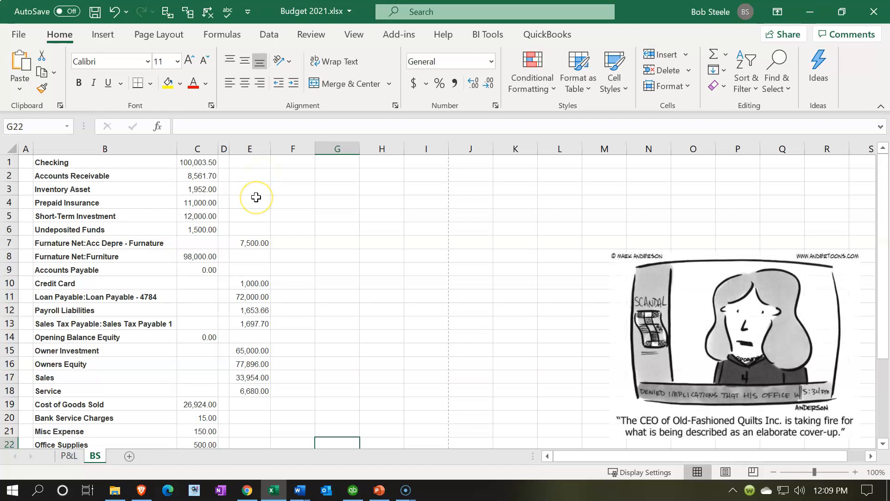
# Copy the credit amounts in column E and paste them into column H with the Subtract operation to make them negative
pyautogui.scroll(-3, 244, 232)
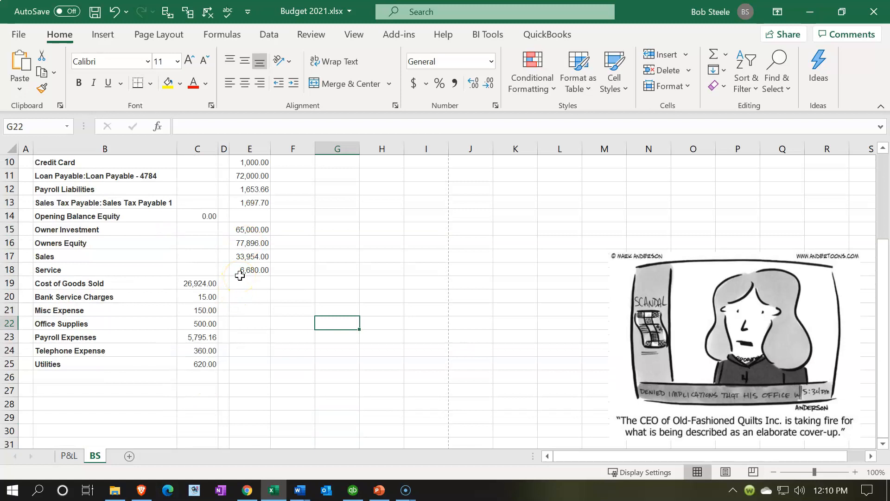
pyautogui.scroll(3, 240, 275)
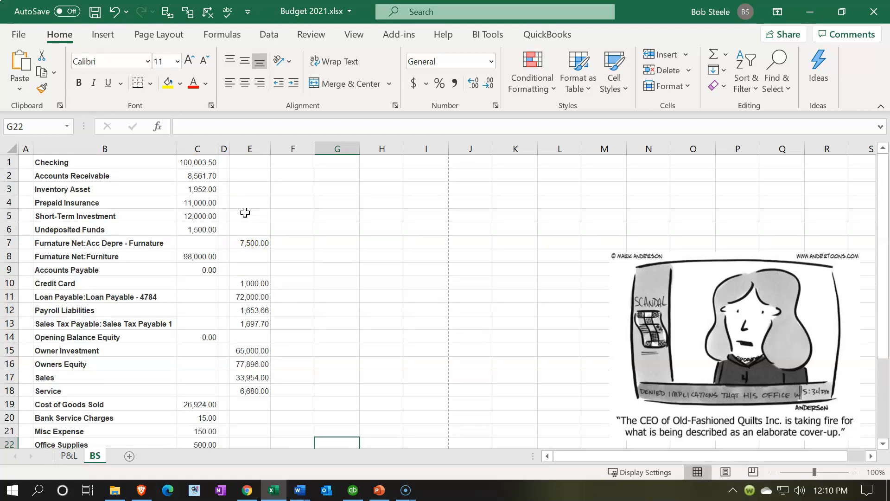
pyautogui.click(247, 149)
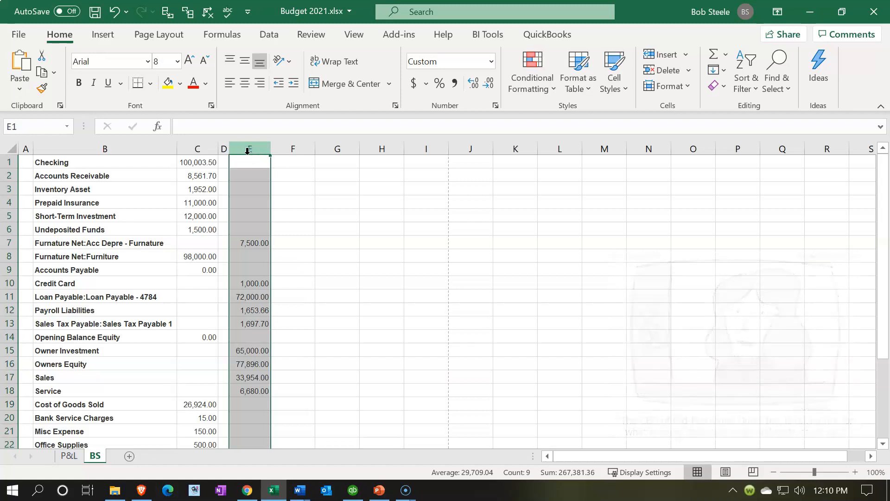
pyautogui.rightClick(245, 191)
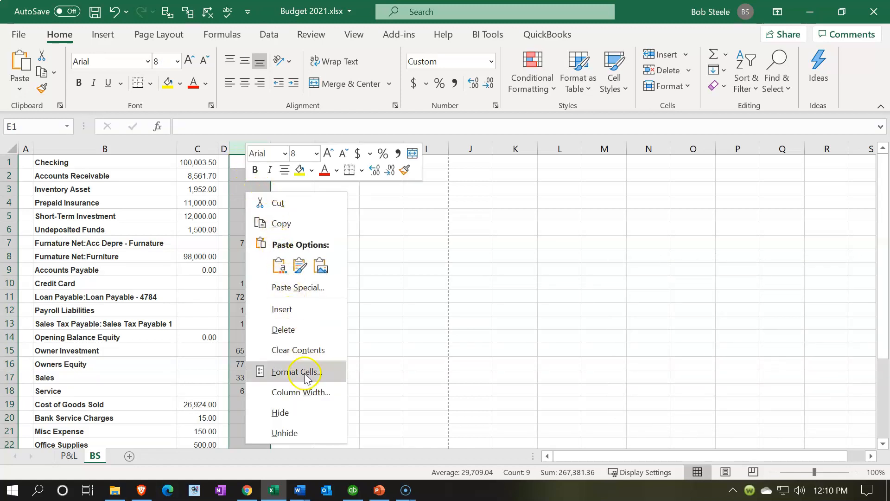
pyautogui.click(283, 224)
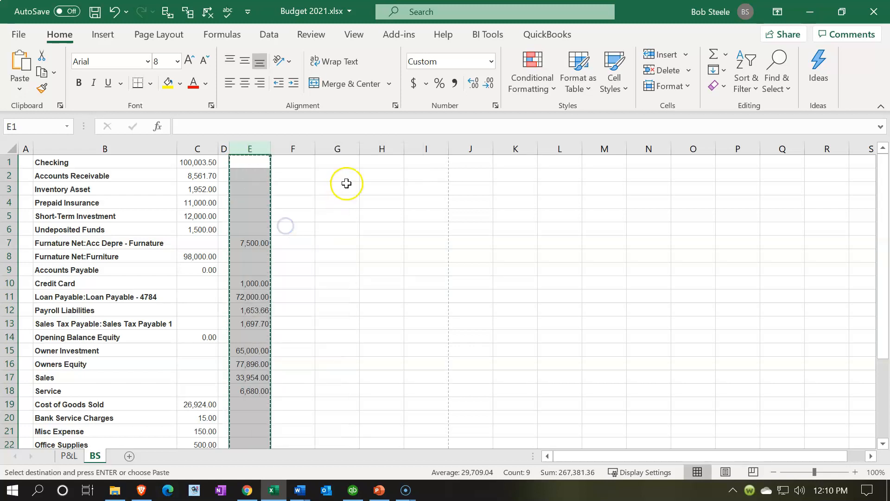
pyautogui.click(379, 164)
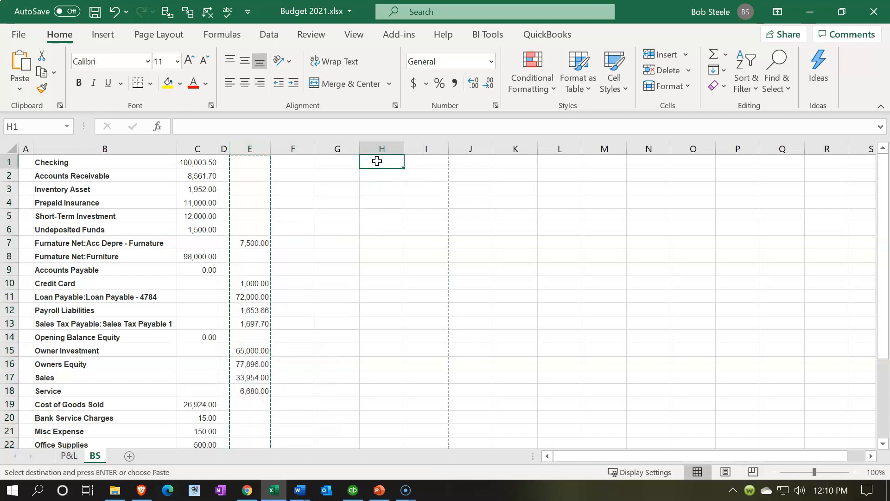
pyautogui.rightClick(377, 161)
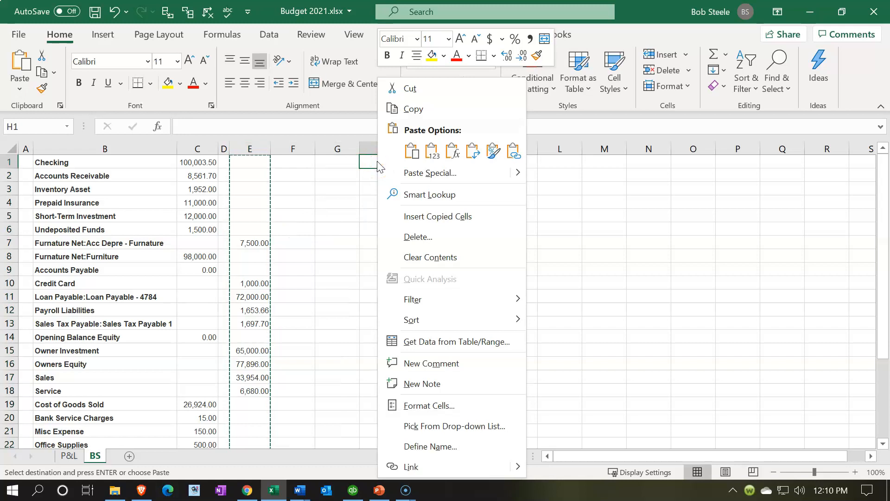
pyautogui.moveTo(520, 177)
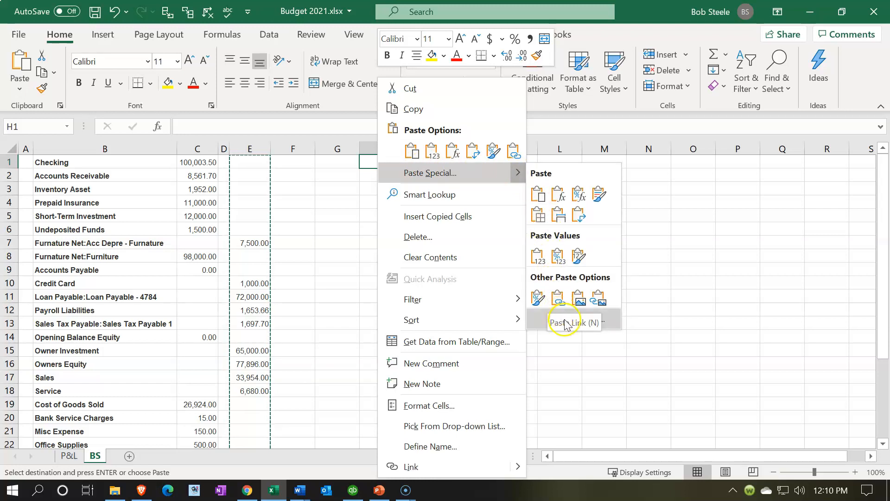
pyautogui.click(541, 320)
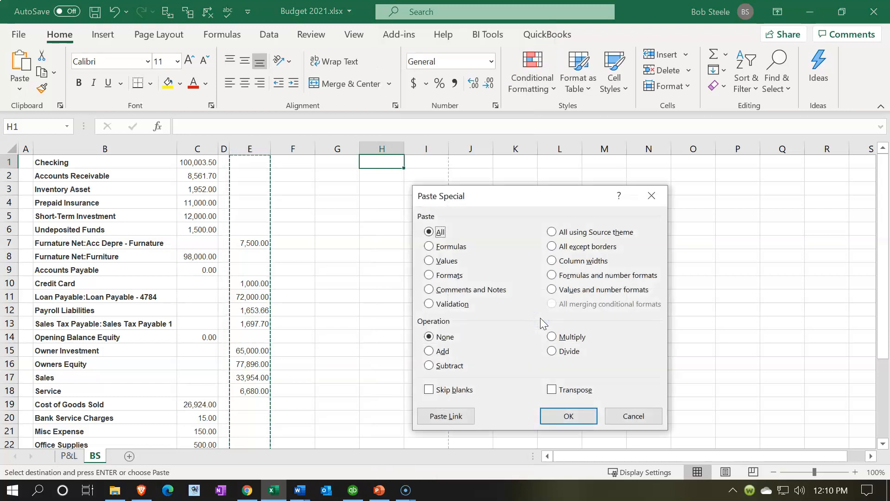
pyautogui.click(456, 370)
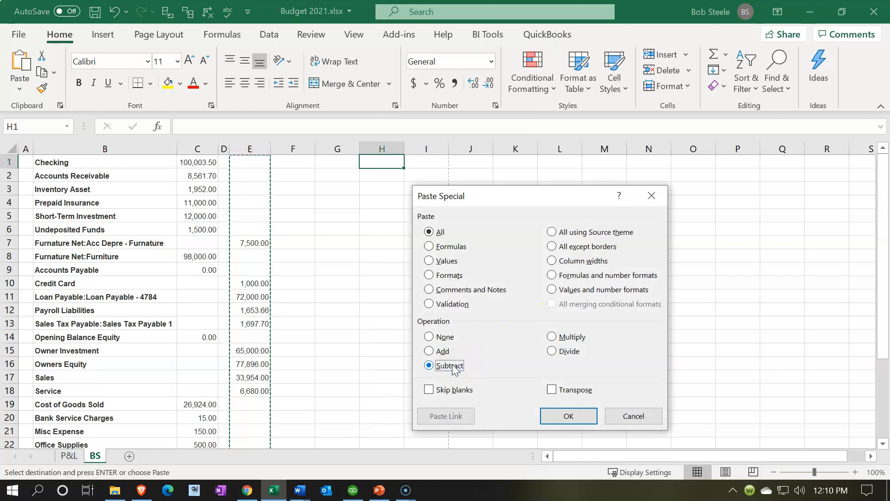
pyautogui.click(564, 415)
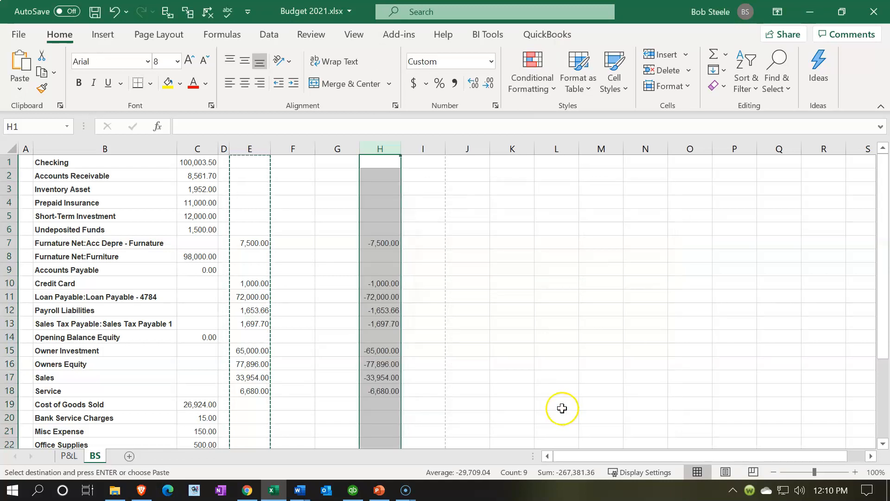
# Copy the negative amounts in column H and paste them over the original credits in column E
pyautogui.rightClick(388, 165)
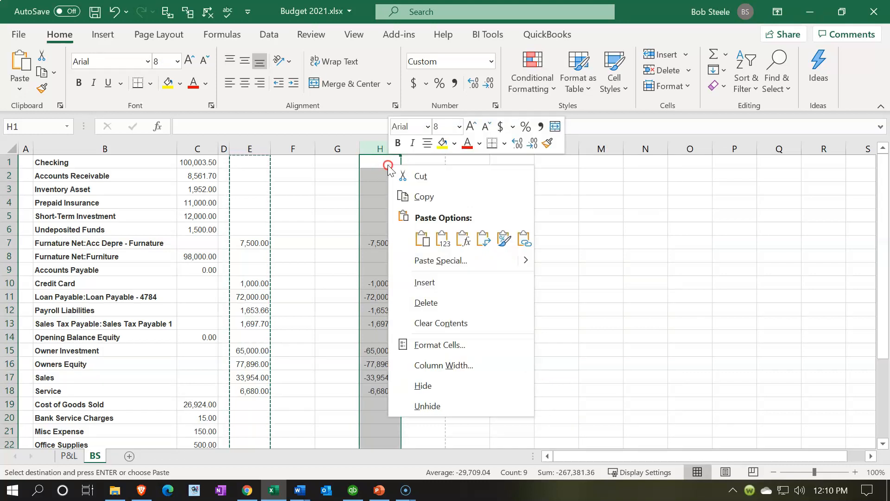
pyautogui.click(418, 200)
pyautogui.click(253, 161)
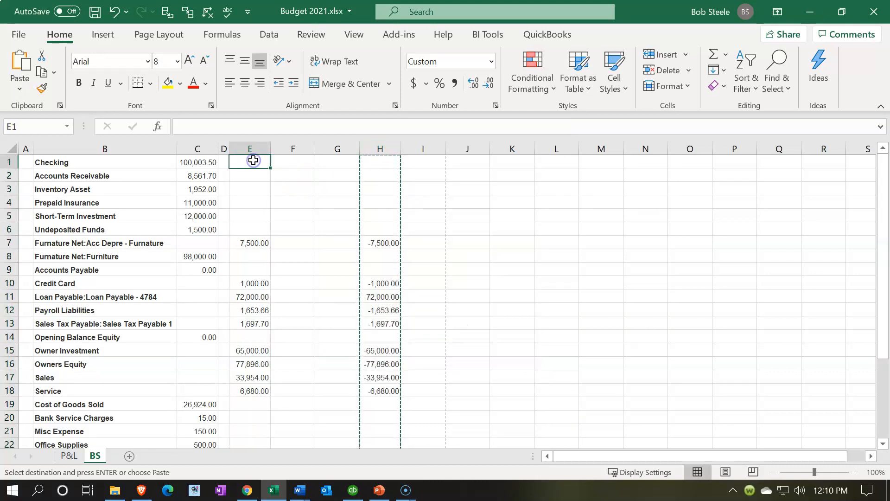
pyautogui.rightClick(253, 161)
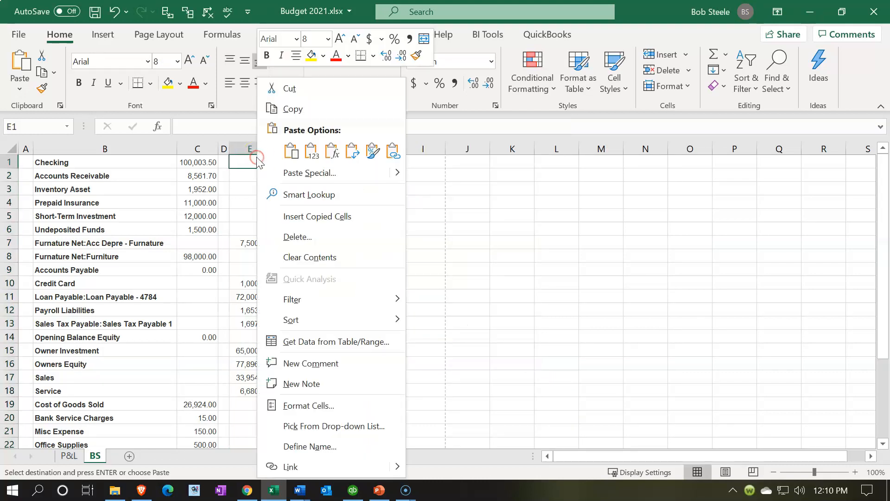
pyautogui.click(289, 157)
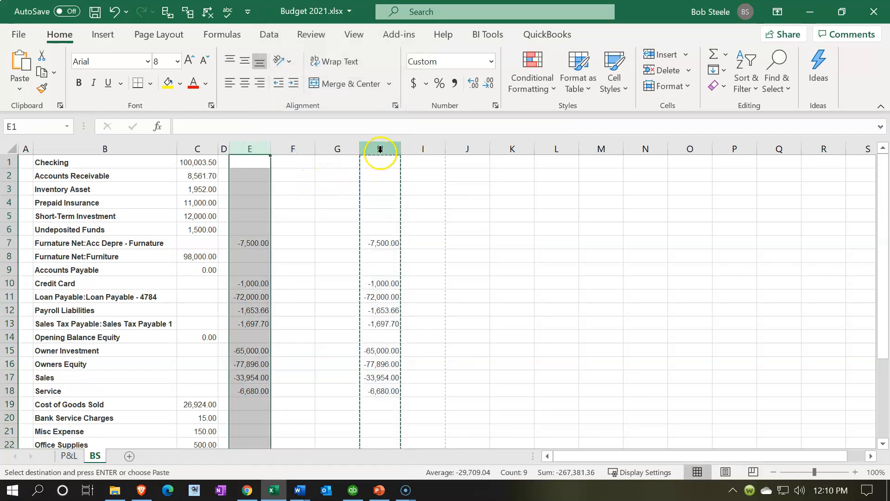
# Delete the helper column H from the BS sheet
pyautogui.click(380, 149)
pyautogui.rightClick(383, 188)
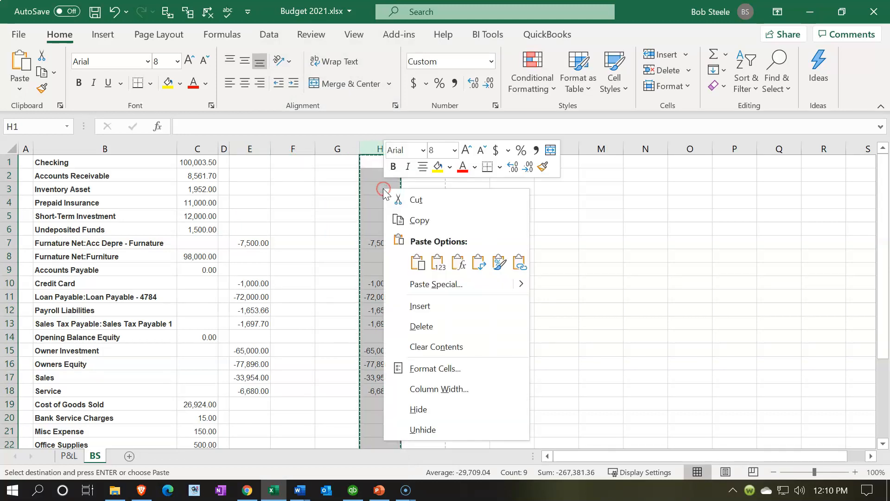
pyautogui.click(430, 324)
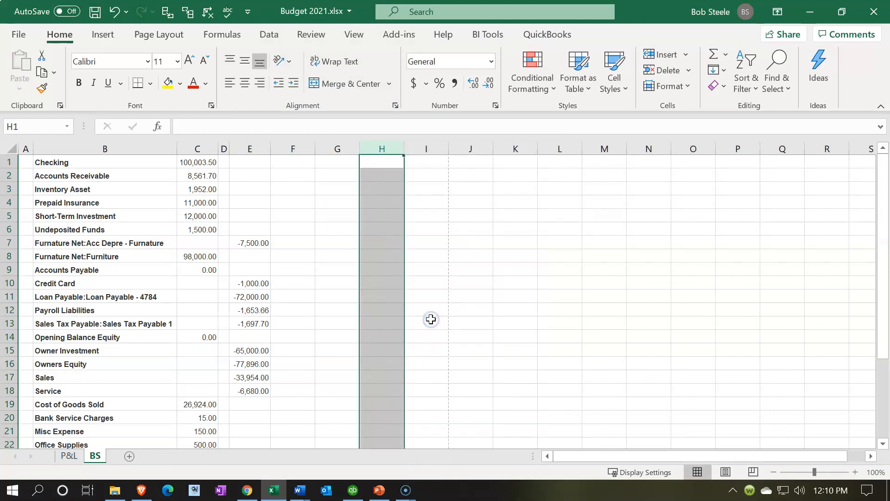
pyautogui.click(345, 243)
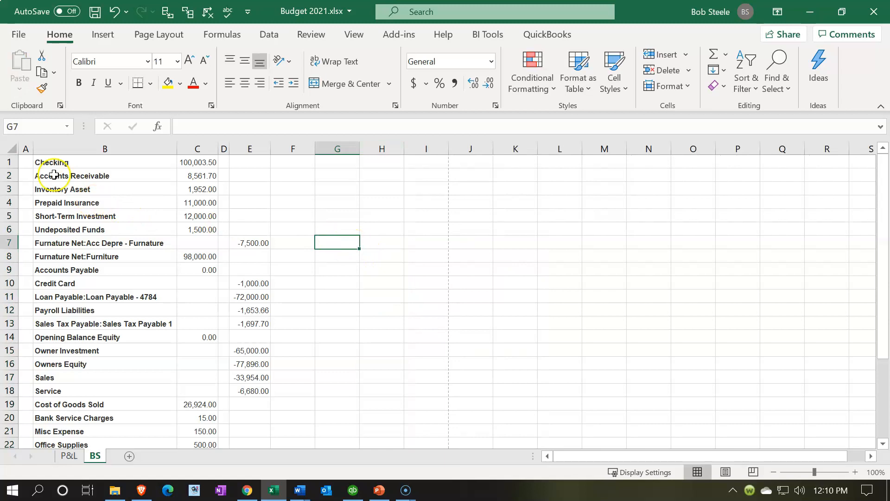
# Format the entire BS sheet as Currency with no symbol, 0 decimal places and negative numbers in red parentheses
pyautogui.click(13, 147)
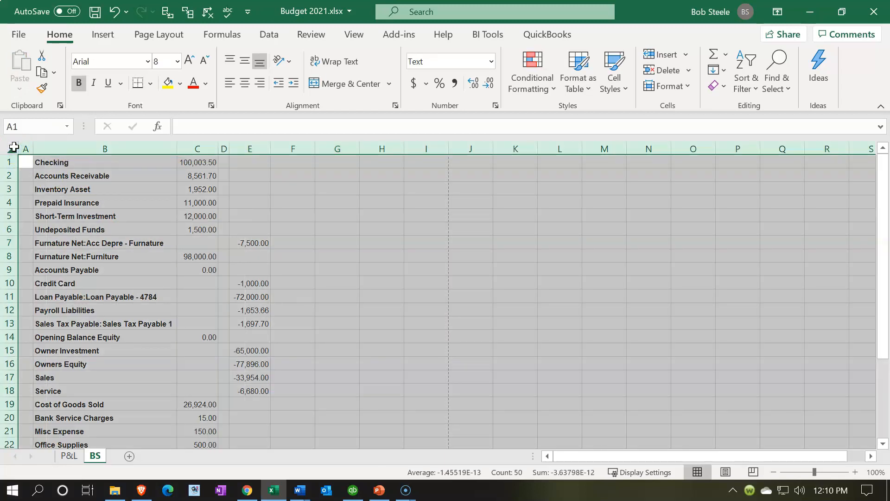
pyautogui.rightClick(317, 222)
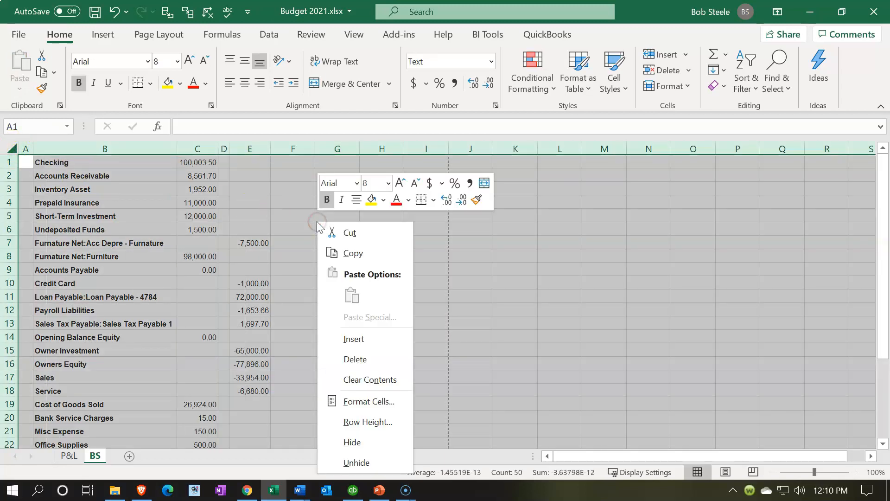
pyautogui.click(364, 397)
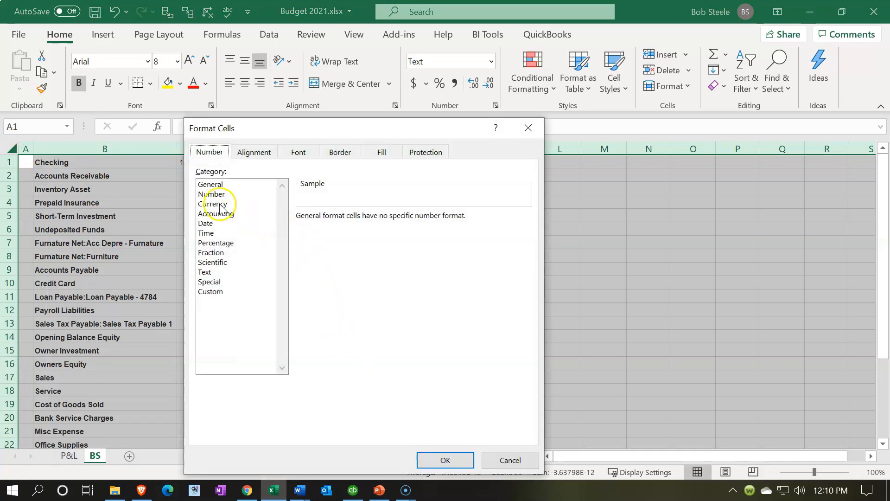
pyautogui.click(218, 204)
pyautogui.click(305, 283)
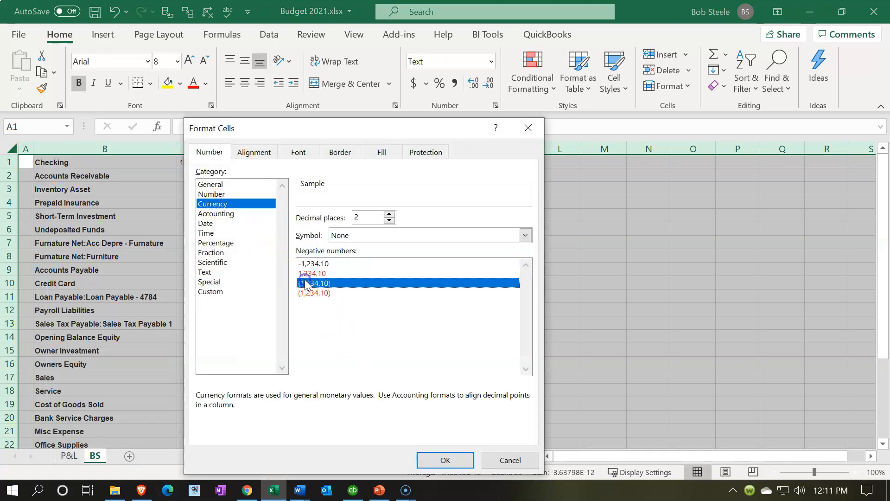
pyautogui.click(319, 293)
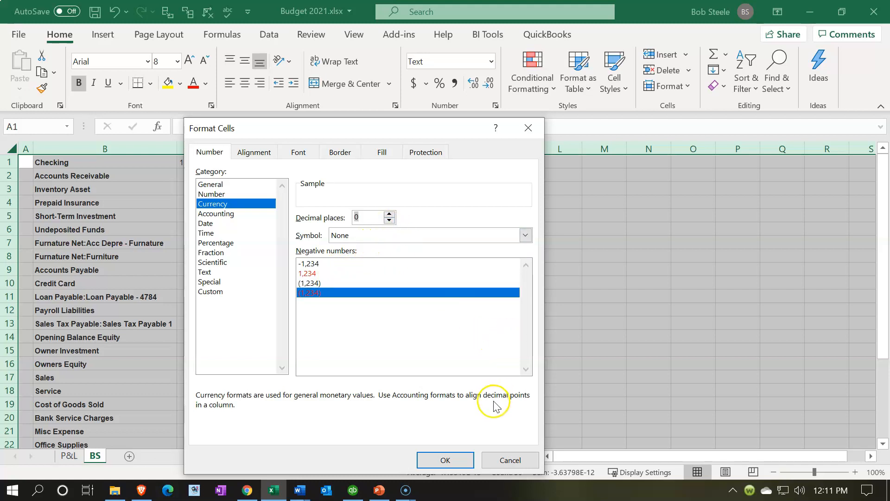
pyautogui.click(462, 460)
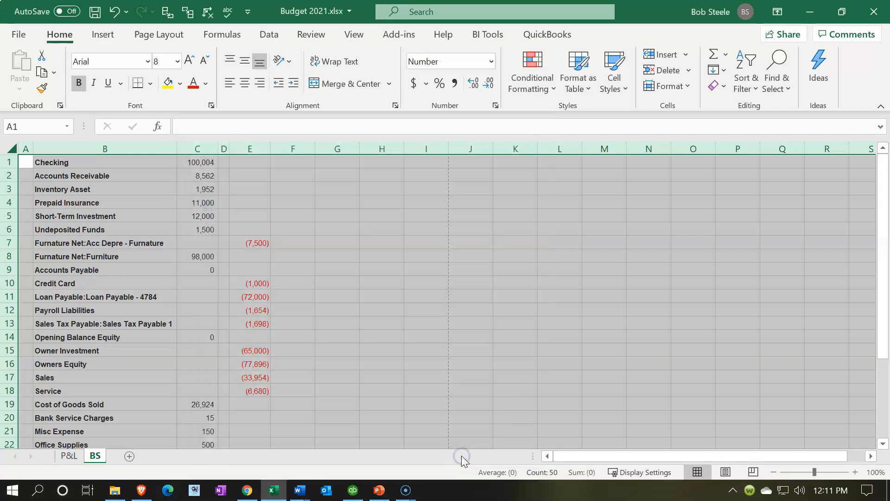
pyautogui.click(400, 352)
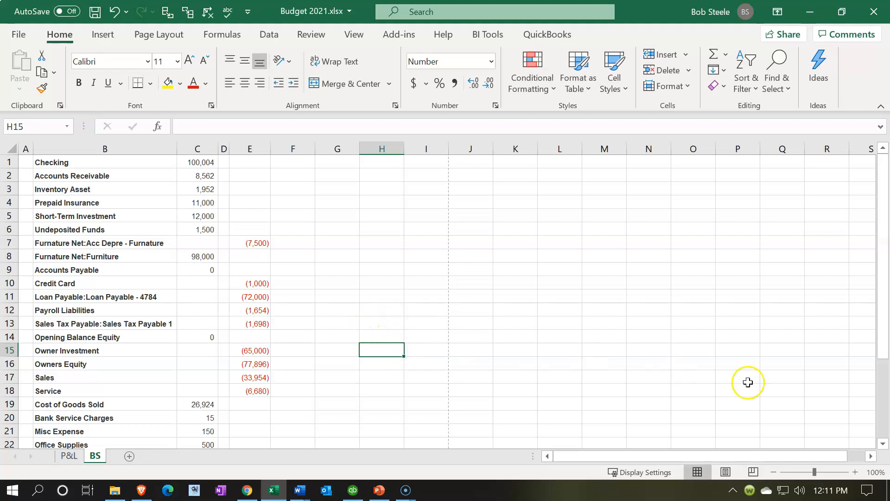
# Zoom in on the BS sheet to 145%
pyautogui.click(557, 336)
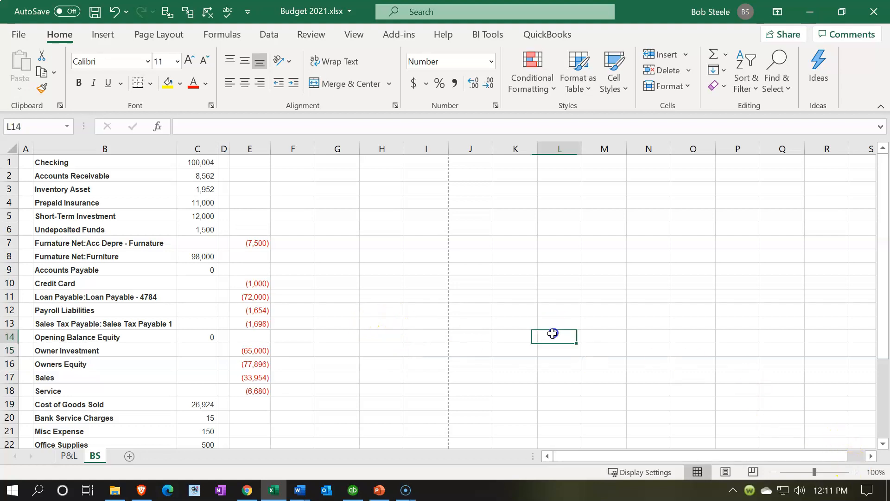
pyautogui.scroll(1, 552, 333)
pyautogui.scroll(3, 553, 334)
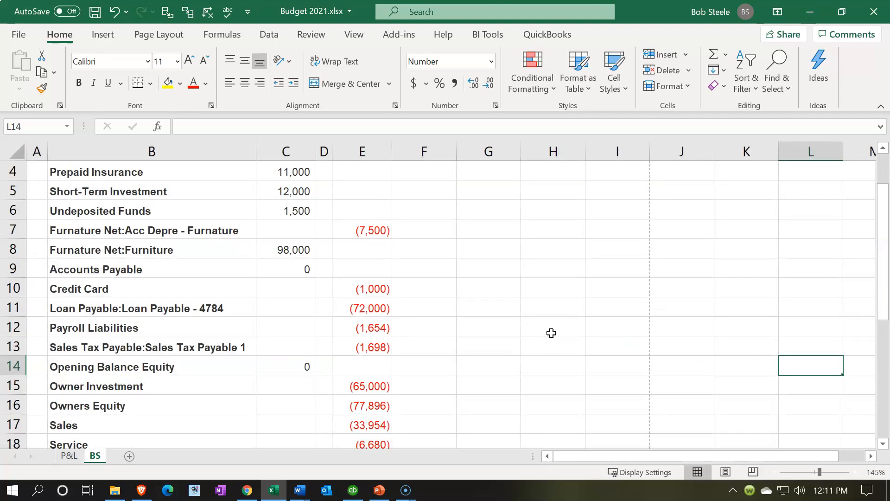
pyautogui.scroll(1, 551, 337)
pyautogui.moveTo(618, 456); pyautogui.dragTo(291, 331)
pyautogui.scroll(2, 291, 330)
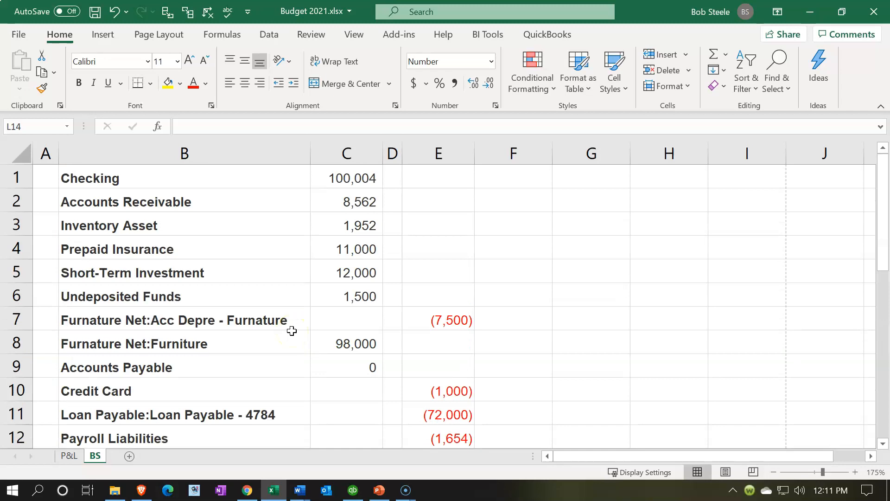
pyautogui.scroll(-2, 280, 362)
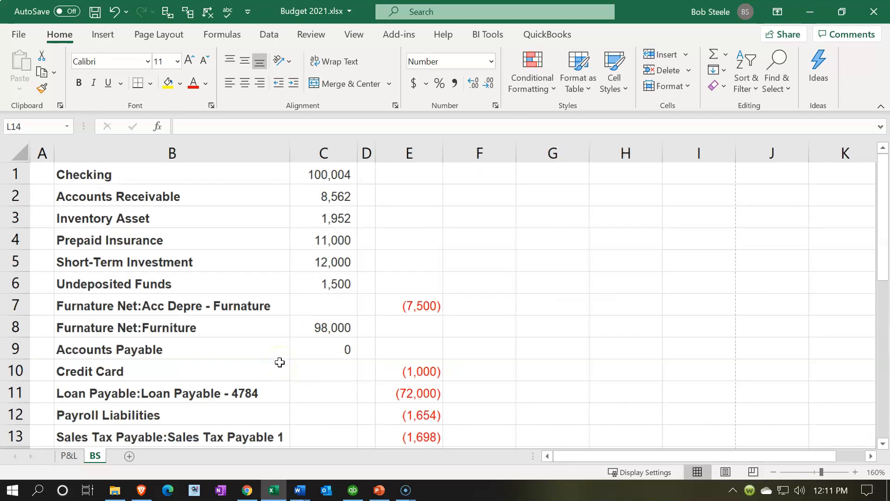
pyautogui.click(279, 362)
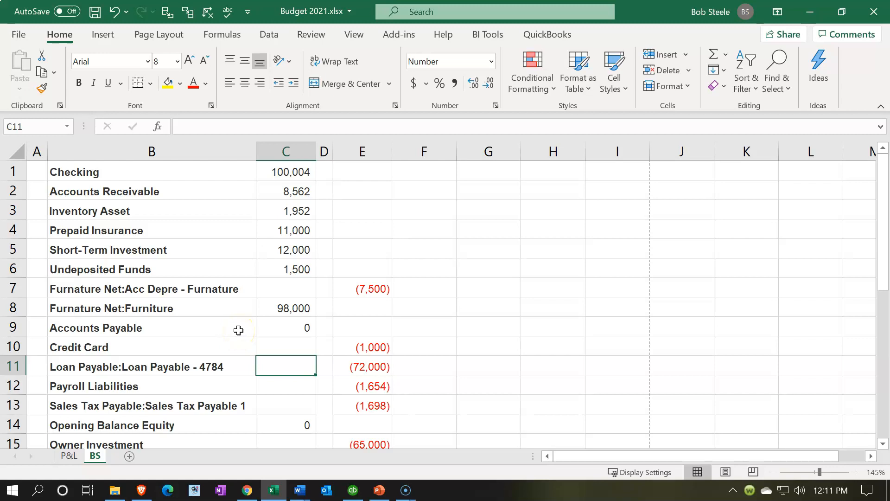
pyautogui.click(145, 189)
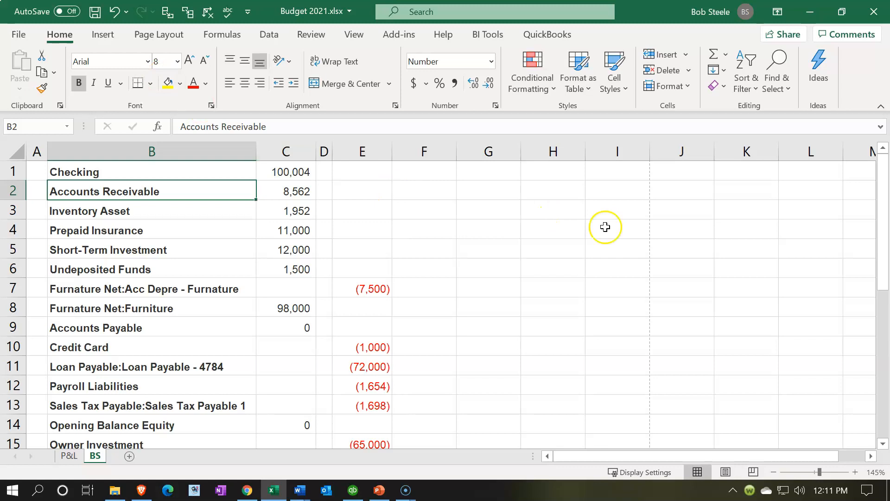
# Copy the formatting of blank cell I4 and apply it to the entire BS sheet with Format Painter
pyautogui.click(622, 229)
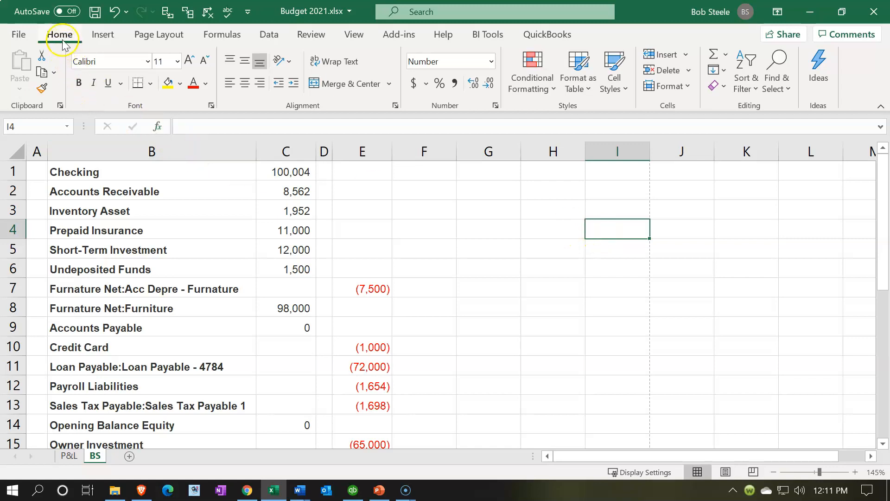
pyautogui.click(42, 89)
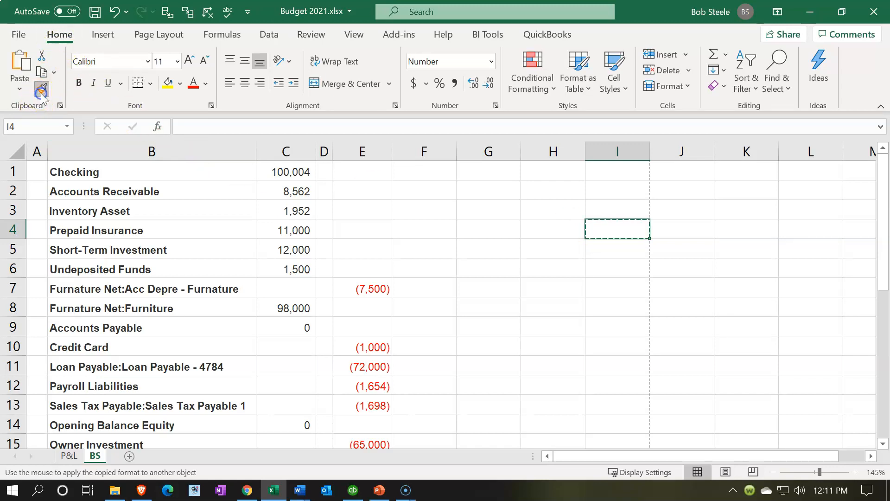
pyautogui.click(18, 149)
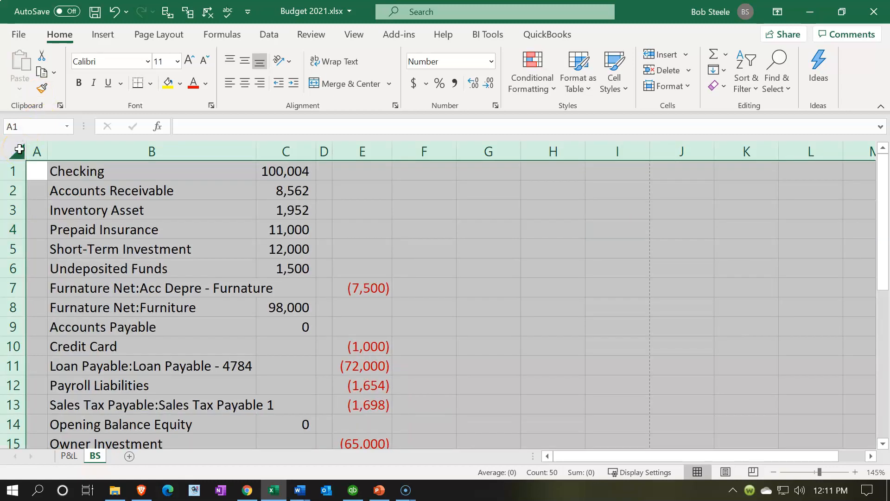
# Make all text on the BS sheet bold
pyautogui.click(79, 84)
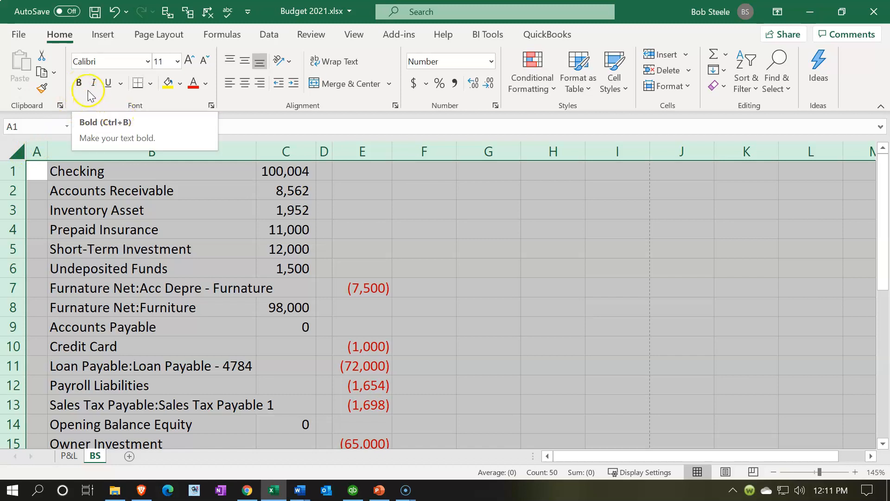
pyautogui.click(79, 83)
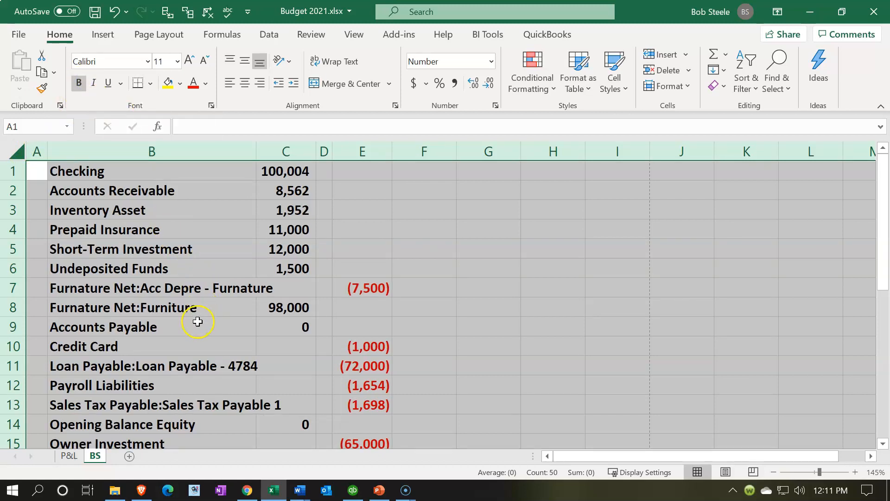
pyautogui.click(196, 321)
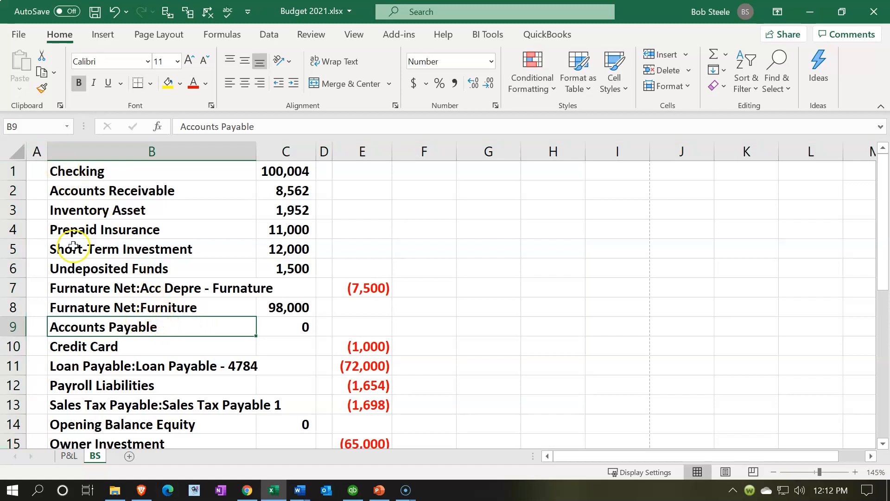
# Delete the empty column A before the account names on the BS sheet
pyautogui.scroll(-12, 70, 255)
pyautogui.scroll(12, 74, 258)
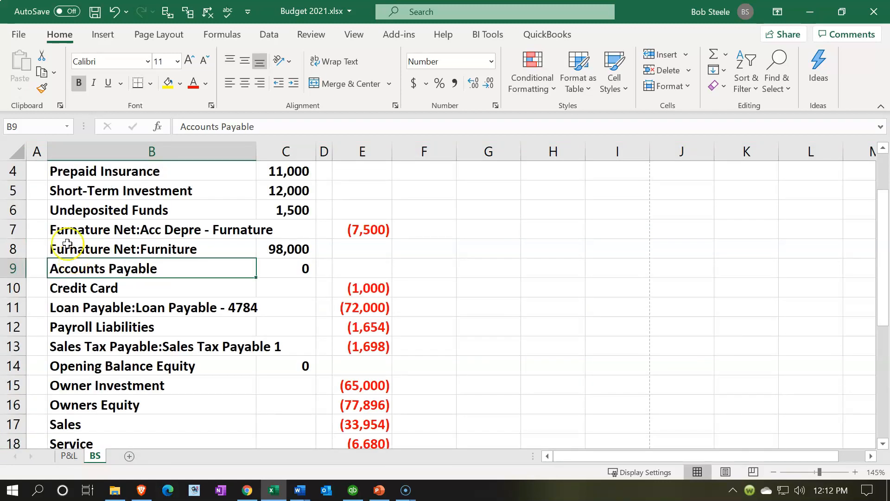
pyautogui.click(36, 152)
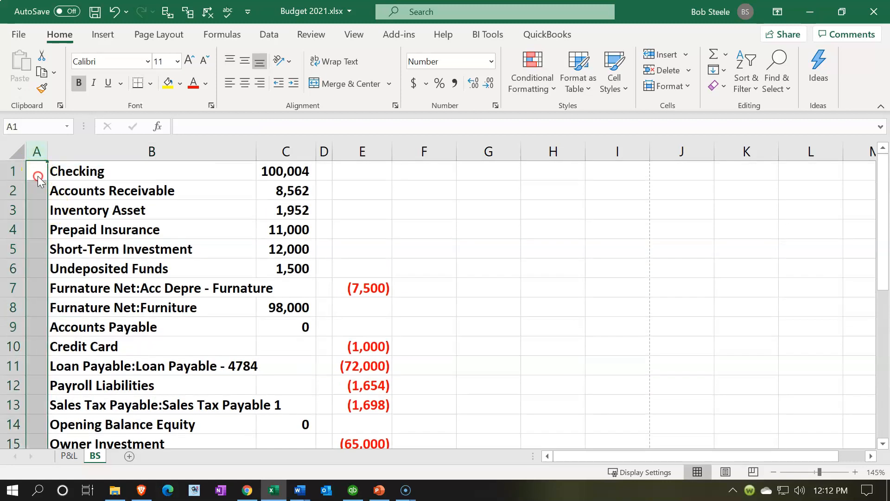
pyautogui.rightClick(37, 227)
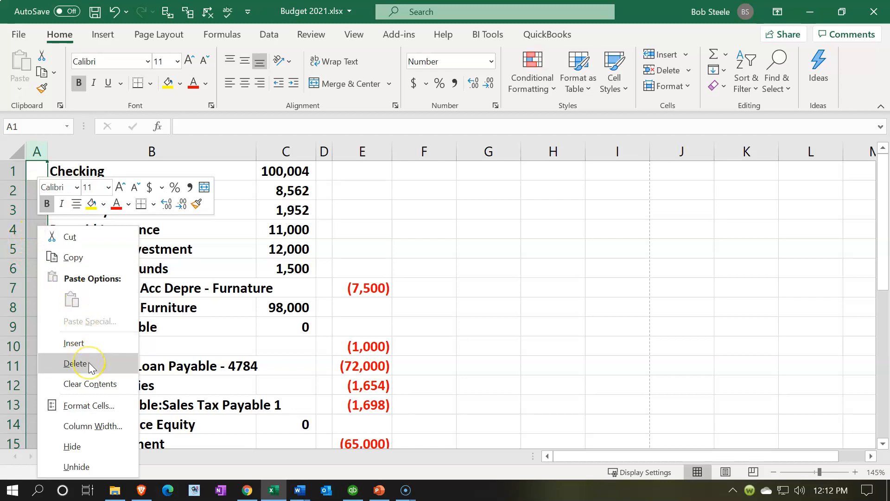
pyautogui.click(90, 367)
# Widen column A enough to fit the longest account names
pyautogui.click(130, 326)
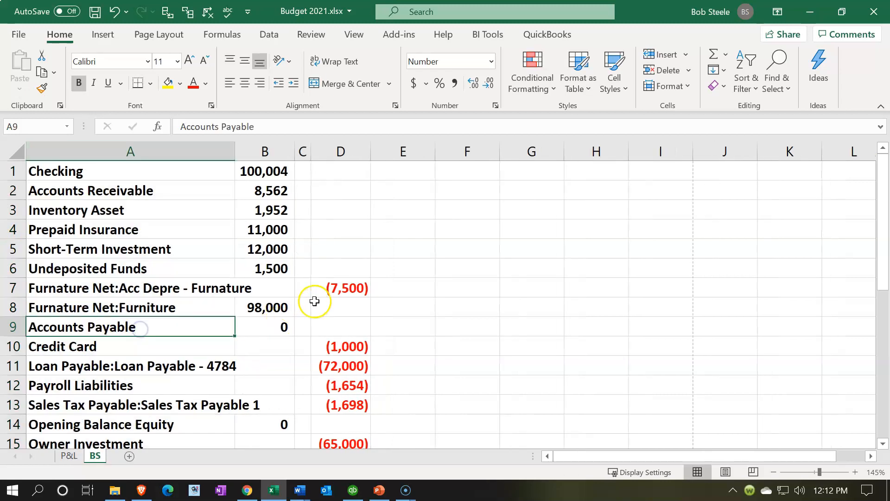
pyautogui.click(329, 292)
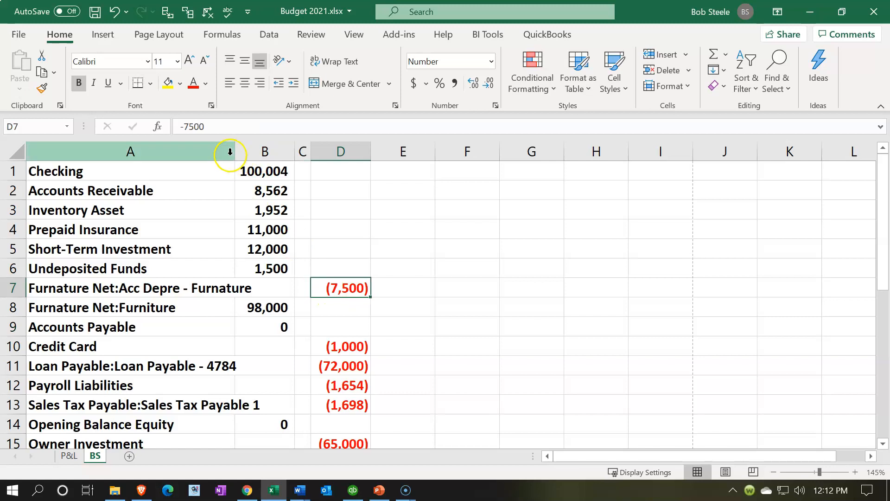
pyautogui.moveTo(235, 153); pyautogui.dragTo(279, 153)
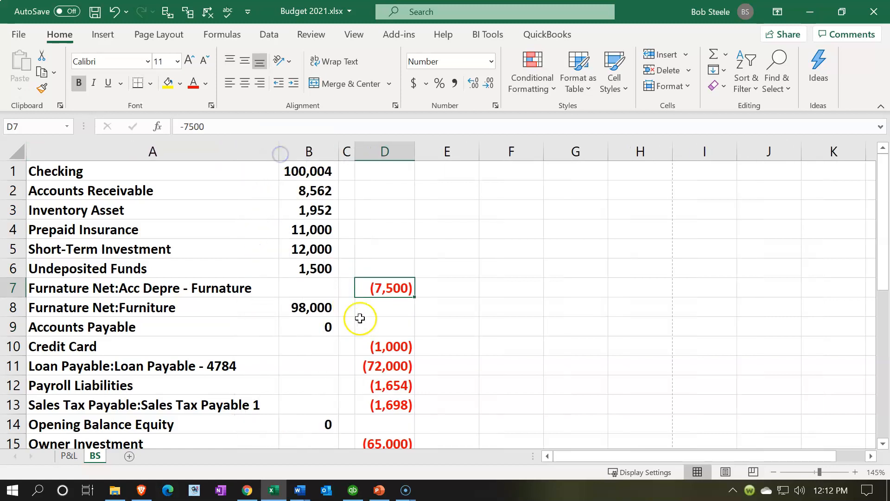
# Move the accumulated depreciation credit in D7 and the liability credits in D10:D13 into the same rows of column B
pyautogui.moveTo(388, 299); pyautogui.dragTo(327, 292)
pyautogui.moveTo(398, 343); pyautogui.dragTo(396, 406)
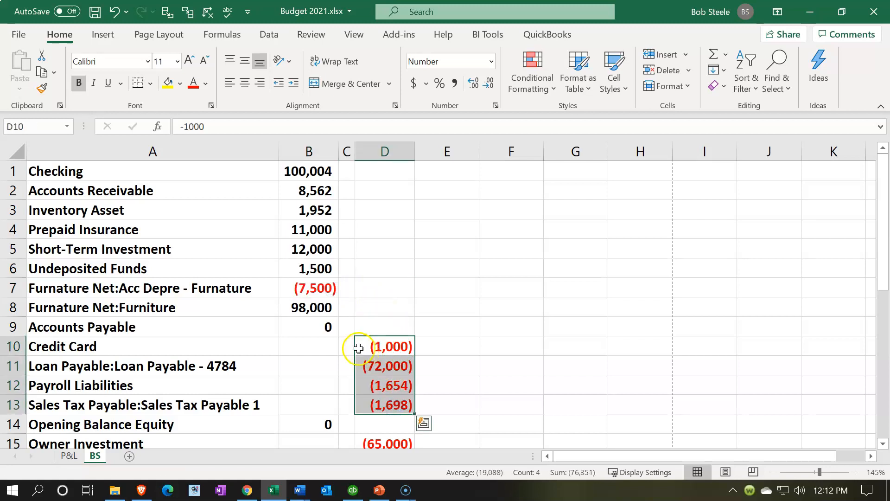
pyautogui.moveTo(355, 348); pyautogui.dragTo(318, 347)
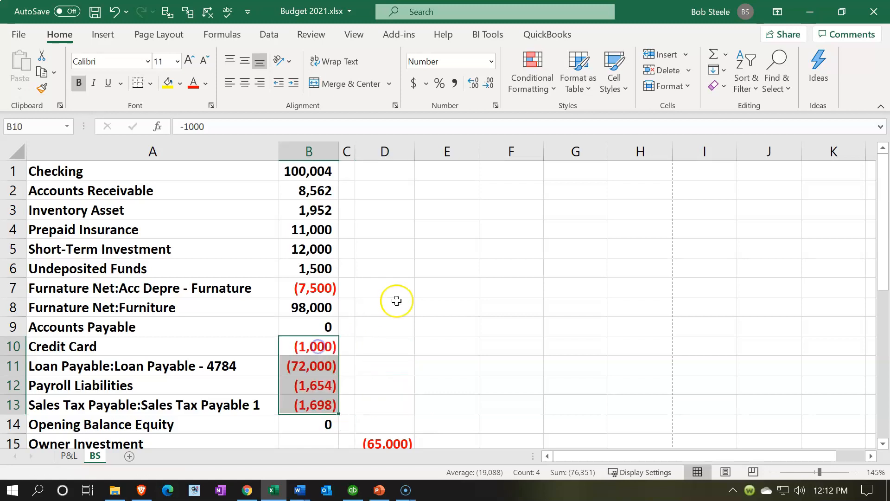
# Cut the Owner Investment through Service credits in D15:D18 and paste them into column B starting at B15
pyautogui.scroll(-2, 397, 301)
pyautogui.moveTo(390, 324); pyautogui.dragTo(377, 388)
pyautogui.rightClick(385, 379)
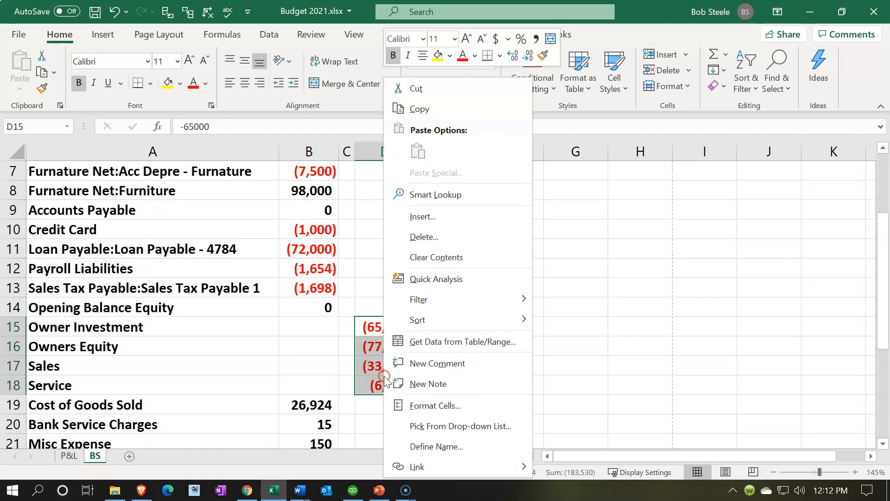
pyautogui.click(416, 88)
pyautogui.click(319, 325)
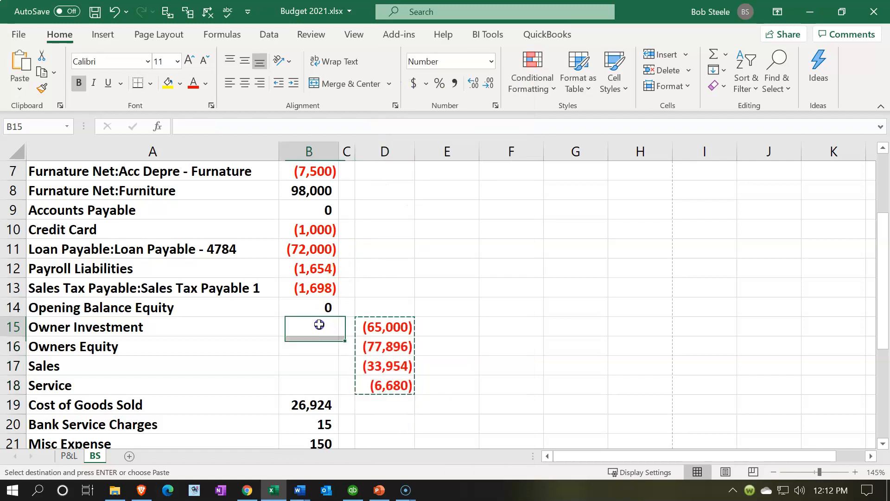
pyautogui.rightClick(319, 325)
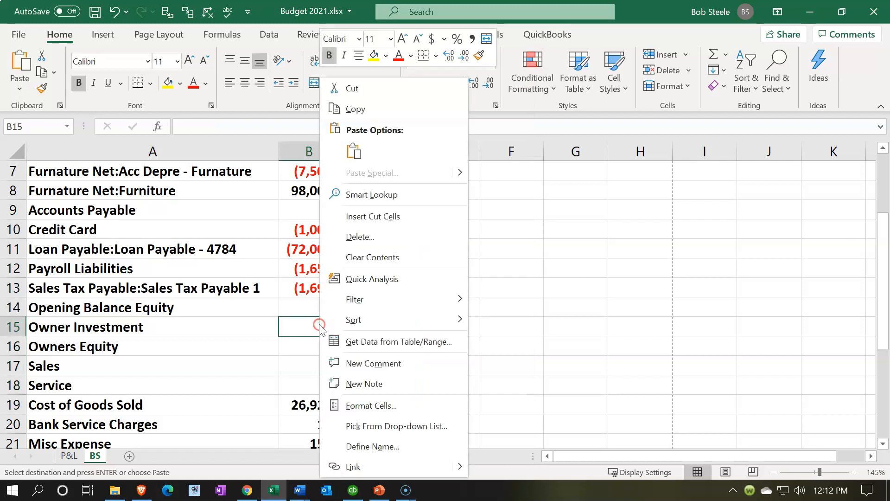
pyautogui.click(358, 150)
pyautogui.scroll(-5, 342, 282)
pyautogui.scroll(4, 348, 320)
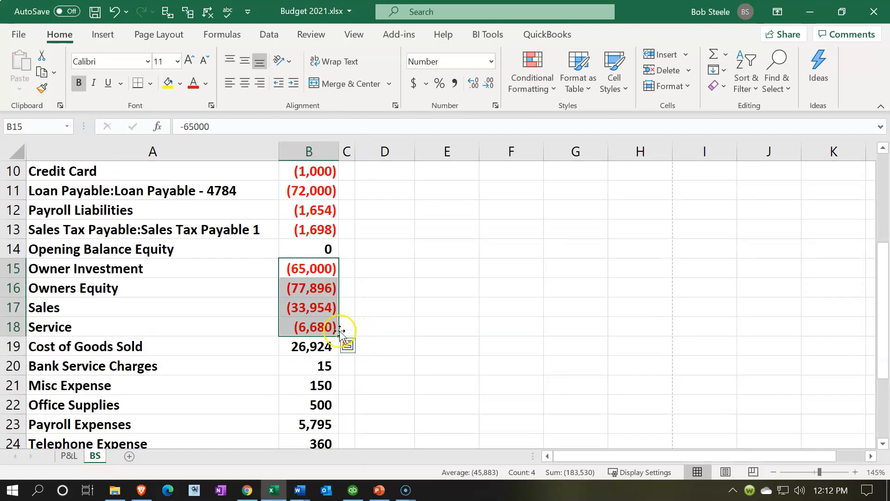
pyautogui.scroll(3, 234, 367)
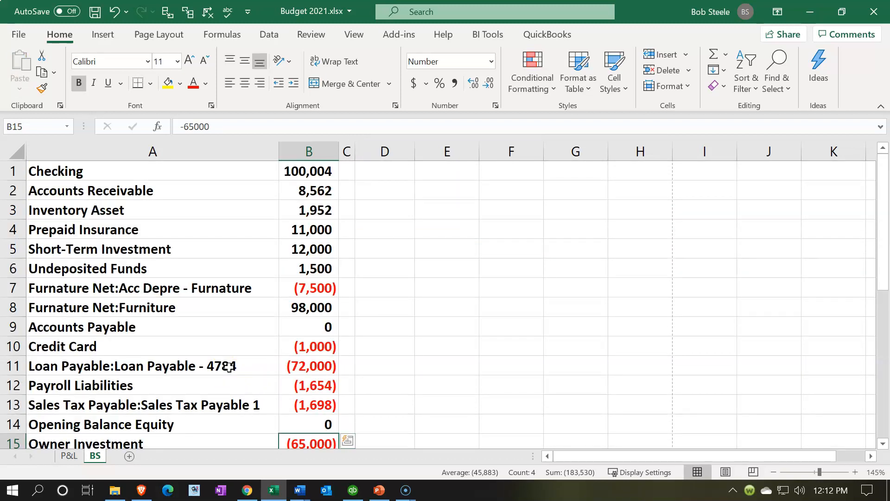
pyautogui.scroll(-4, 232, 358)
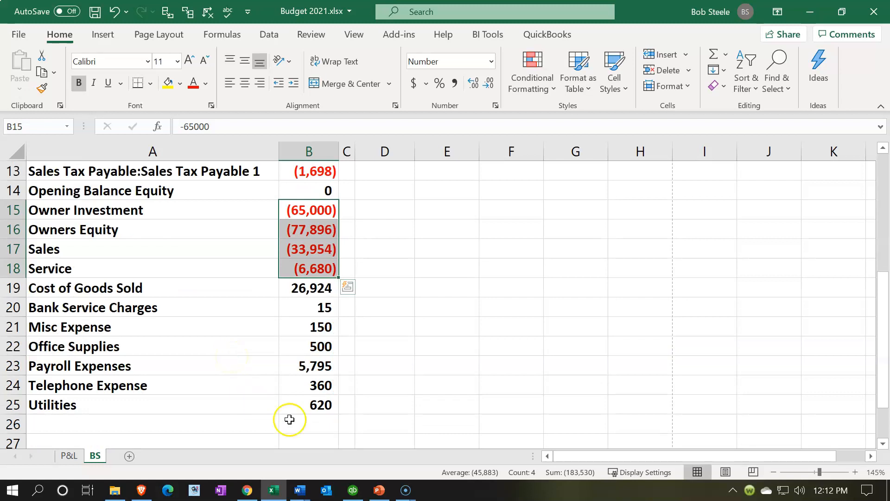
pyautogui.click(311, 422)
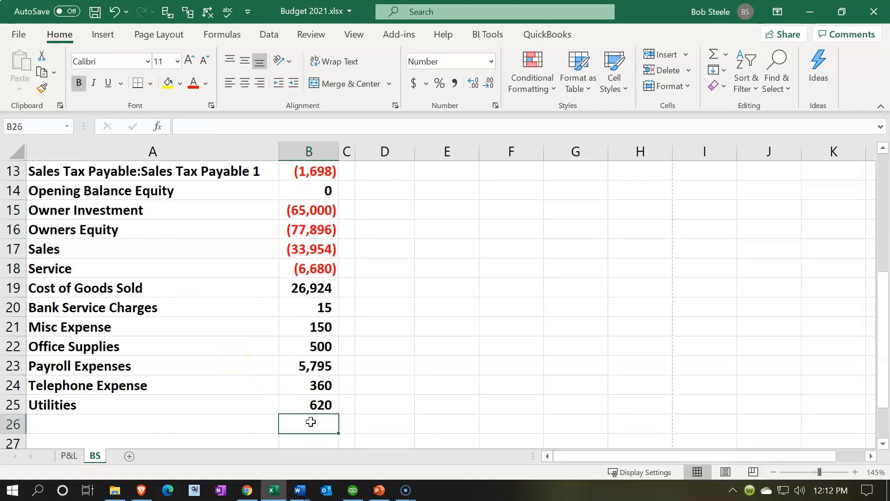
pyautogui.write('Sum')
pyautogui.press('Up')
pyautogui.hotkey('shift', 'Up')
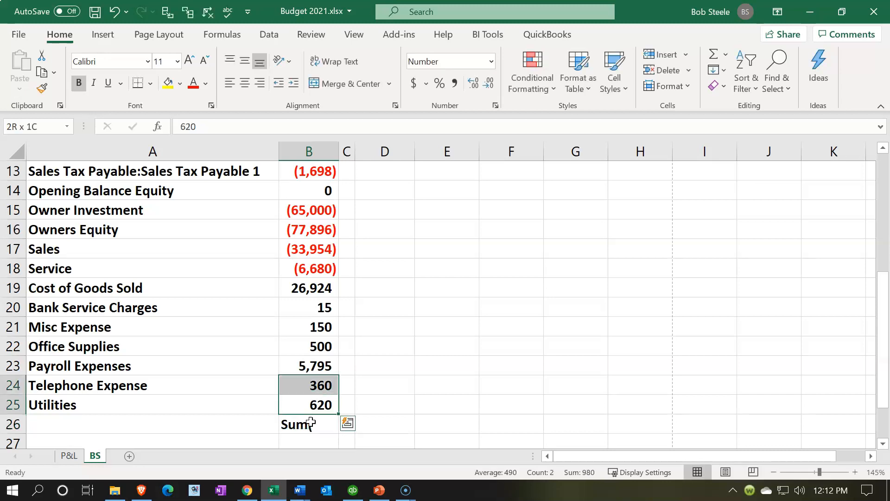
pyautogui.press('Down')
pyautogui.press('Down')
pyautogui.press('Up')
# Enter a SUM formula in B26 that totals all trial balance amounts in B1:B25
pyautogui.write('=sum(')
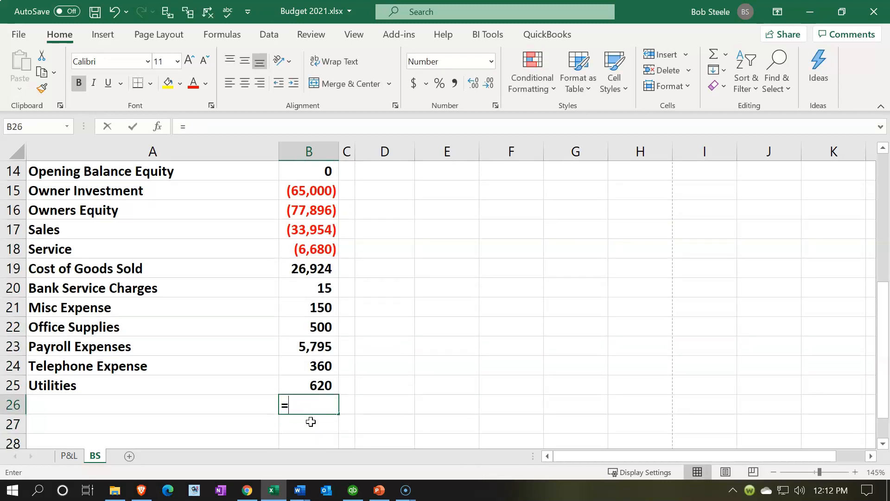
pyautogui.press('Up')
pyautogui.hotkey('shift', 'Up')
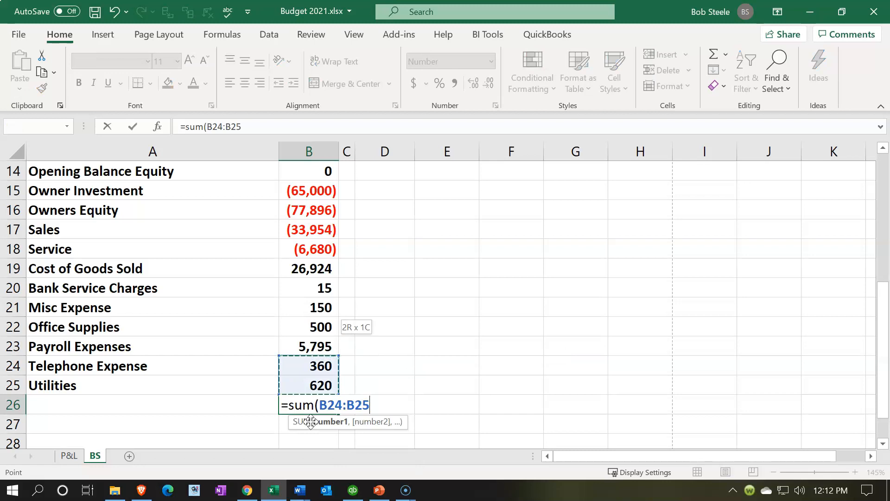
pyautogui.hotkey('shift', 'Up')
pyautogui.hotkey('shift', 'Up')
pyautogui.hotkey('shift', 'Up')
pyautogui.hotkey('shift', 'Up')
pyautogui.hotkey('shift', 'Up')
pyautogui.hotkey('shift', 'Up')
pyautogui.hotkey('shift', 'Up')
pyautogui.hotkey('shift', 'Up')
pyautogui.hotkey('shift', 'Up')
pyautogui.hotkey('shift', 'Up')
pyautogui.hotkey('shift', 'Up')
pyautogui.hotkey('shift', 'Up')
pyautogui.hotkey('shift', 'Up')
pyautogui.hotkey('shift', 'Up')
pyautogui.hotkey('shift', 'Up')
pyautogui.hotkey('shift', 'Up')
pyautogui.hotkey('shift', 'Up')
pyautogui.hotkey('shift', 'Up')
pyautogui.hotkey('shift', 'Up')
pyautogui.hotkey('shift', 'Up')
pyautogui.hotkey('shift', 'Up')
pyautogui.hotkey('shift', 'Up')
pyautogui.hotkey('shift', 'Up')
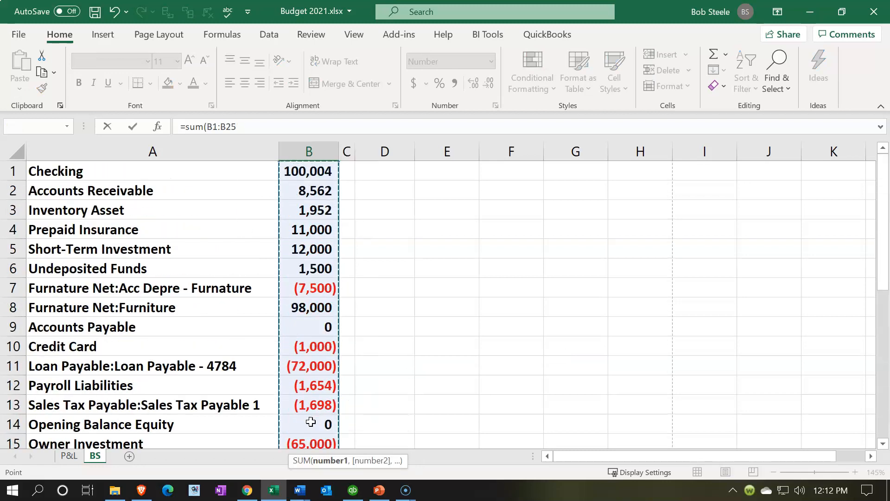
pyautogui.press('Return')
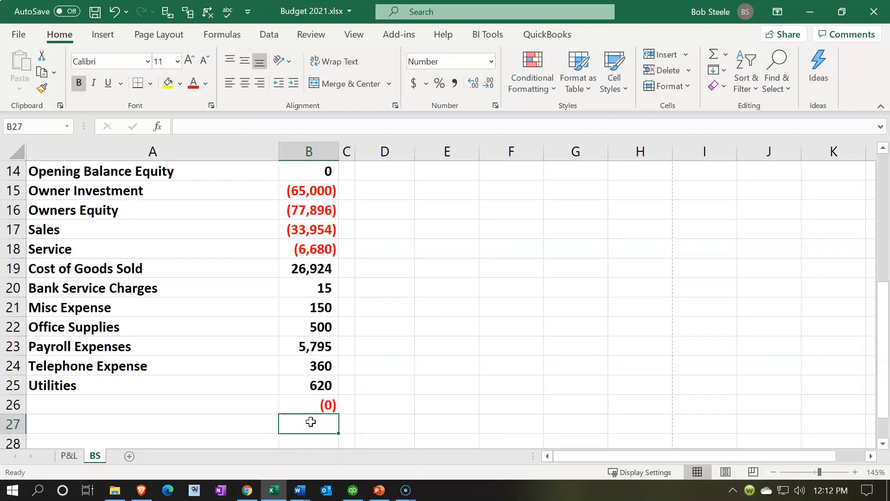
# Label the total row by entering "Debits & Credits" in cell A26
pyautogui.click(163, 411)
pyautogui.write('Debits & Cr')
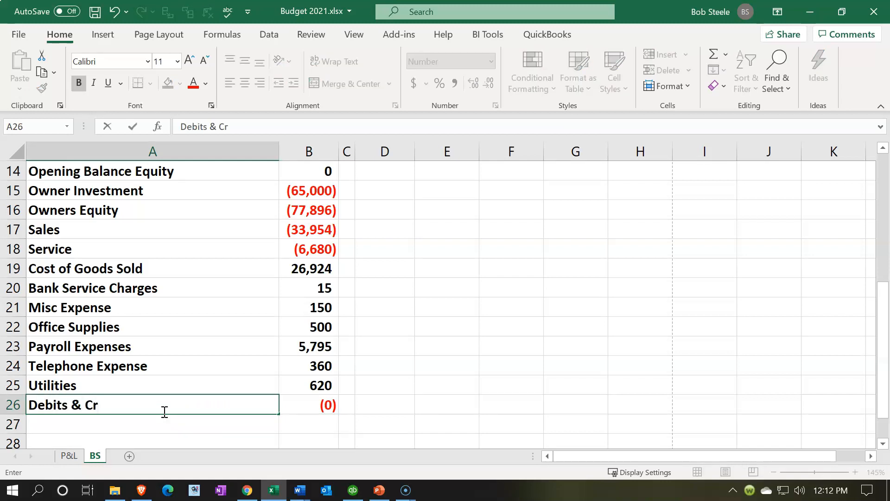
pyautogui.write('edits')
pyautogui.press('Return')
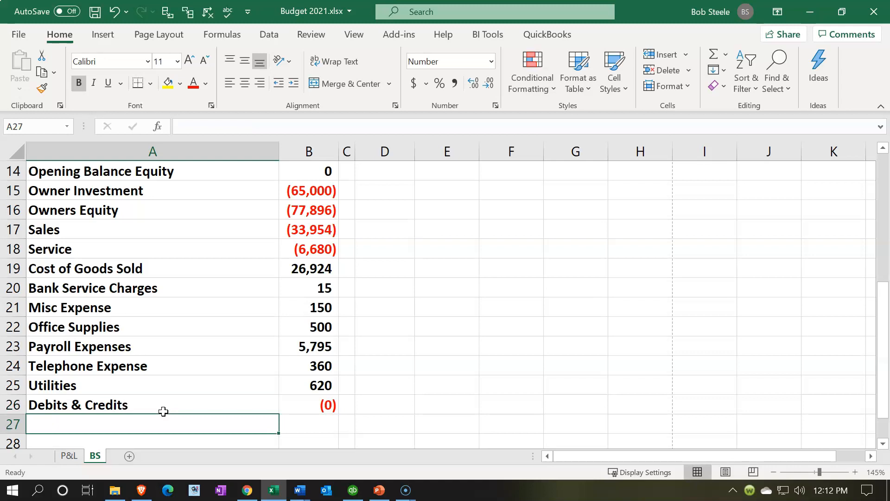
# Give the Debits & Credits label in A26 a black fill with white text, and underline the Utilities amount in B25
pyautogui.click(163, 409)
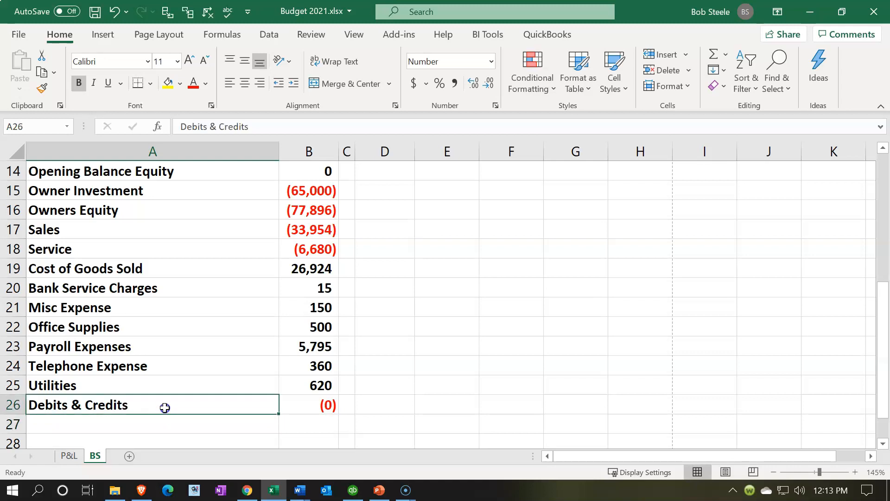
pyautogui.click(180, 83)
pyautogui.click(179, 119)
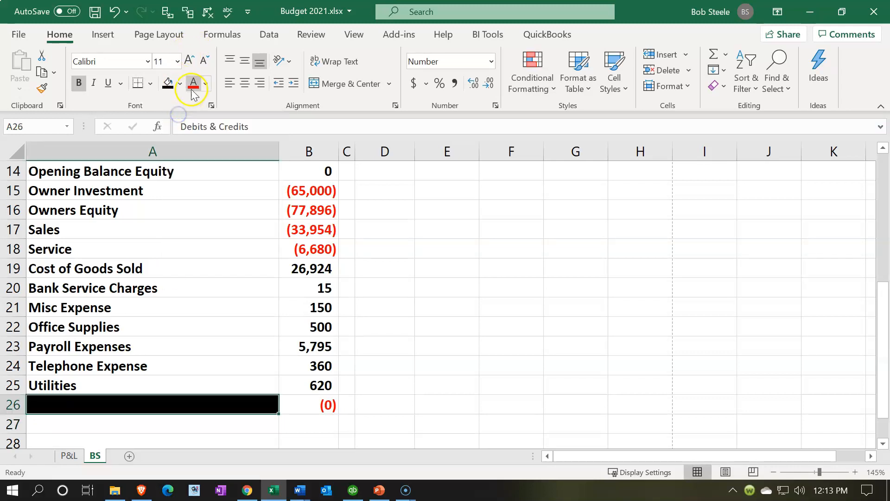
pyautogui.click(207, 87)
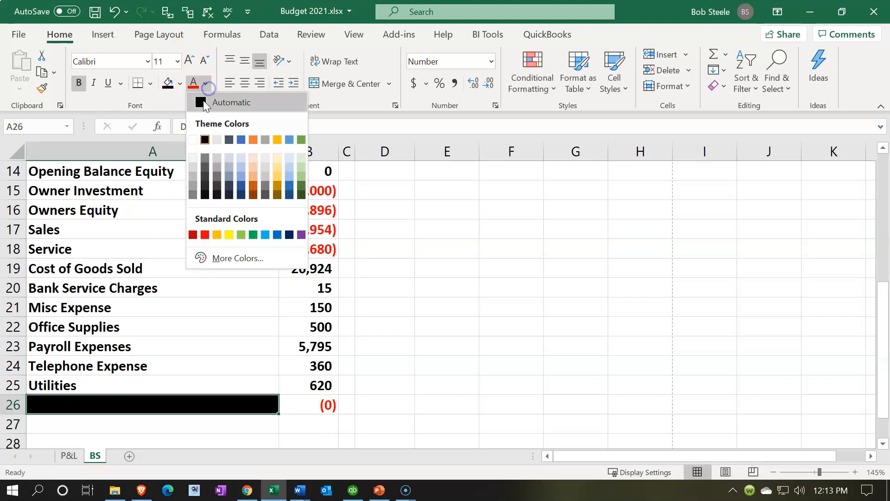
pyautogui.click(193, 139)
pyautogui.click(308, 391)
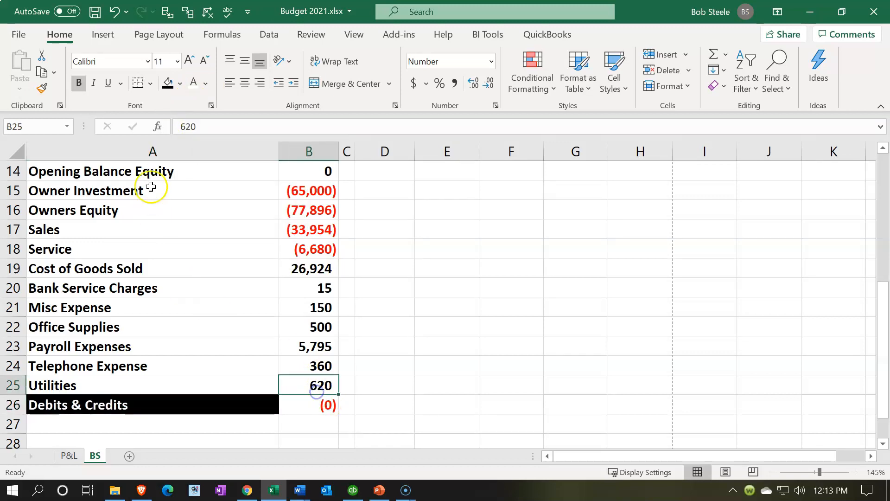
pyautogui.click(109, 82)
pyautogui.click(492, 306)
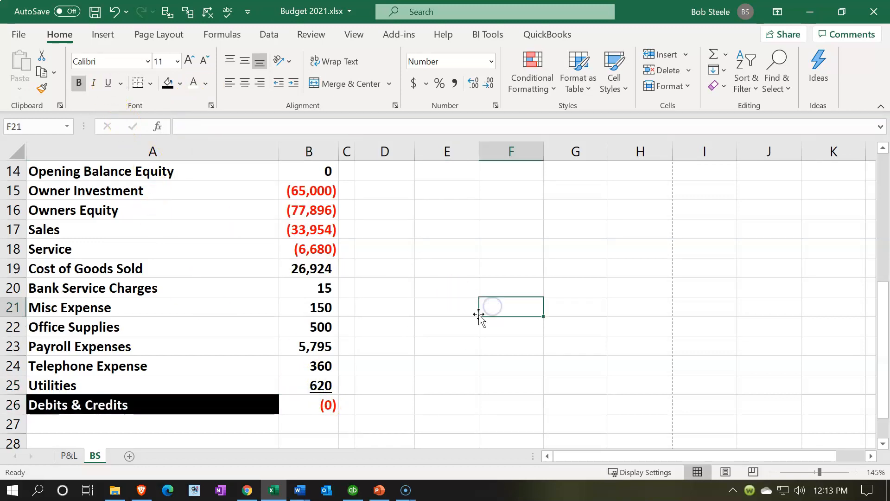
# Compare the Owners Equity balance in B16 with the equity section of the QuickBooks Balance Sheet report, and return to Excel
pyautogui.scroll(2, 423, 344)
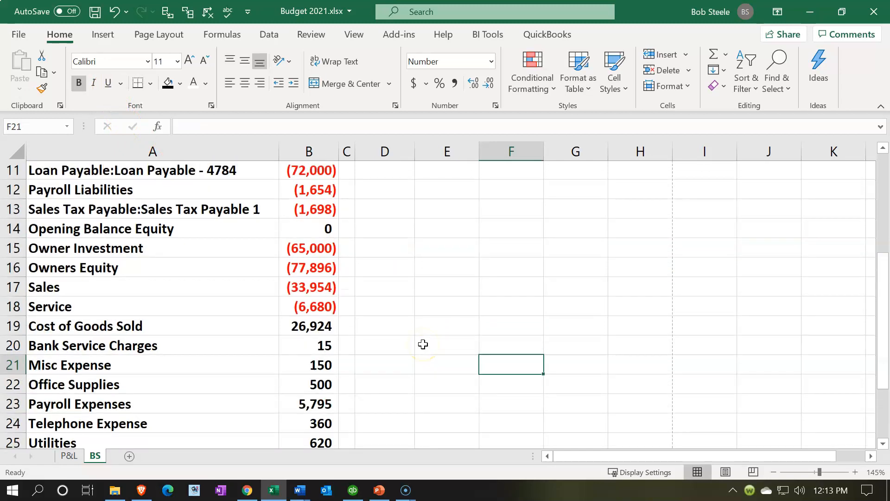
pyautogui.scroll(-2, 423, 344)
pyautogui.scroll(2, 423, 344)
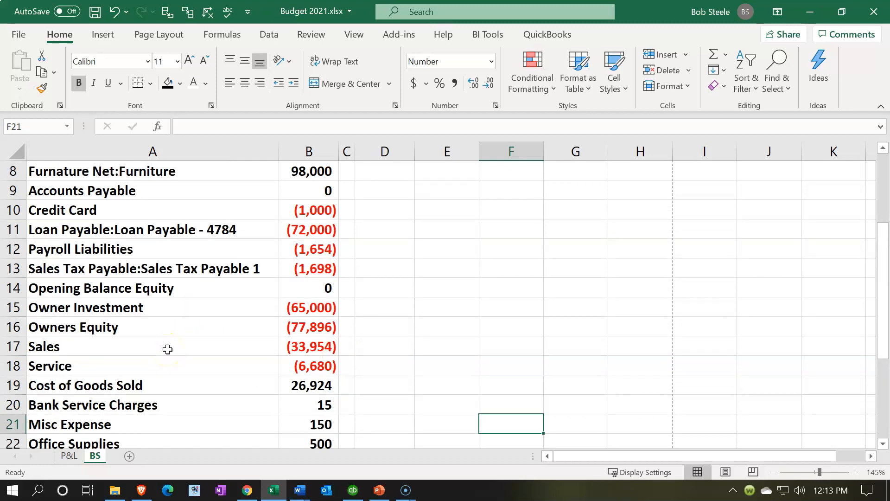
pyautogui.click(298, 329)
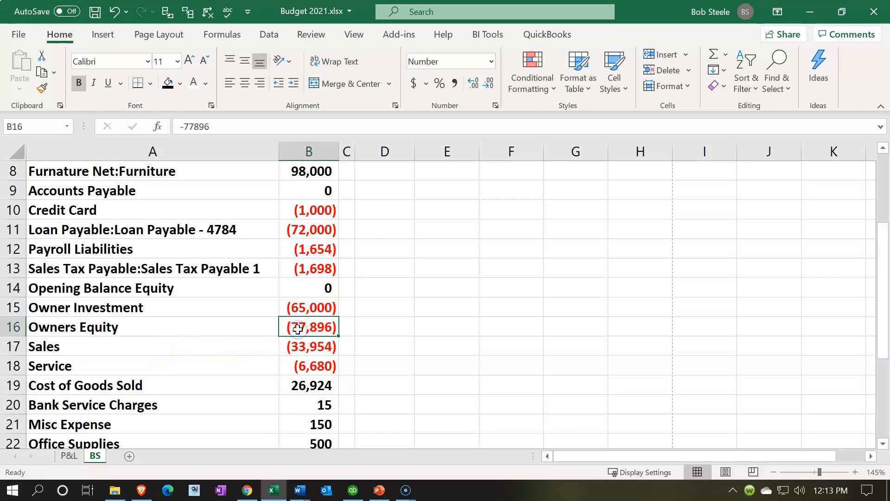
pyautogui.click(353, 490)
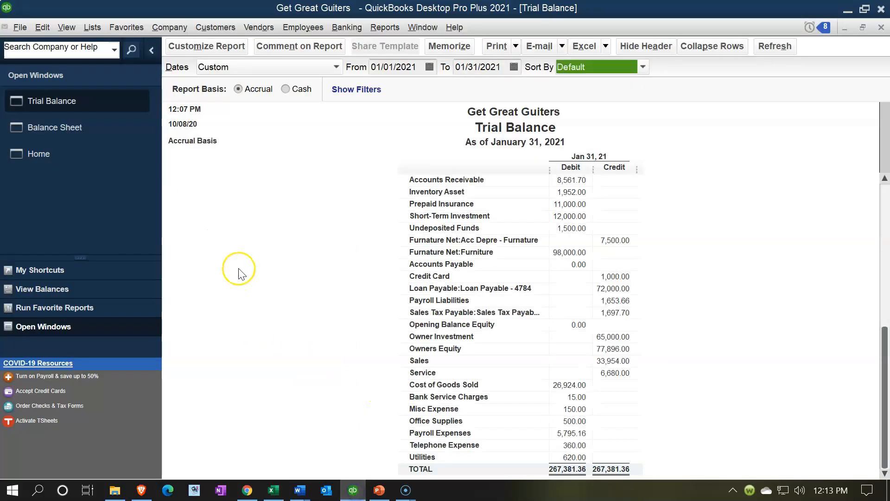
pyautogui.click(77, 129)
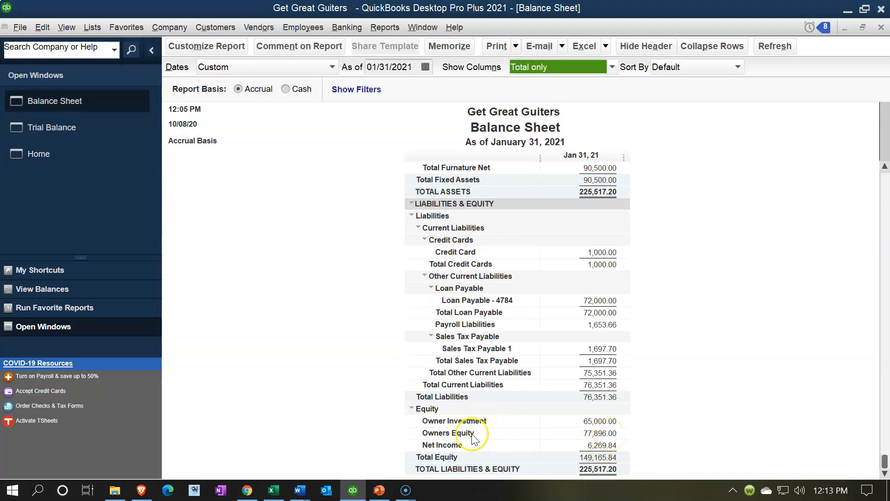
pyautogui.click(278, 491)
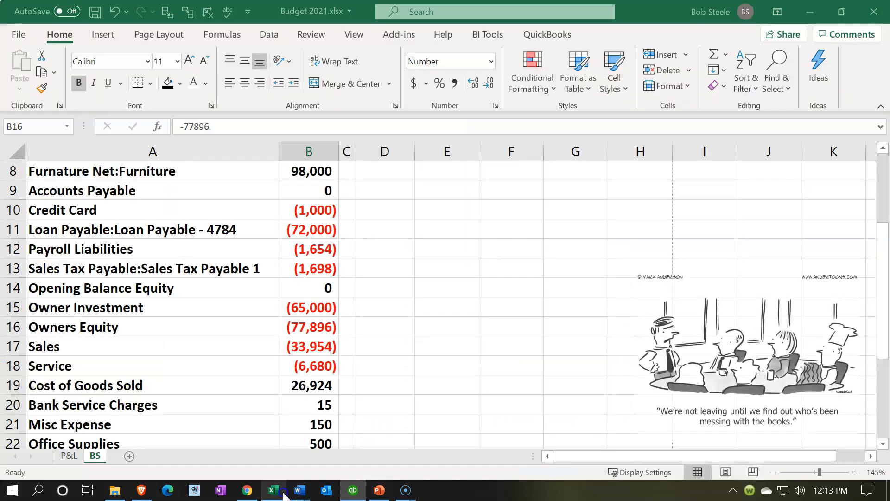
# Enter a SUM formula in D16 that combines Owners Equity with all income and expense amounts in B16:B25
pyautogui.click(392, 324)
pyautogui.moveTo(324, 328); pyautogui.dragTo(311, 367)
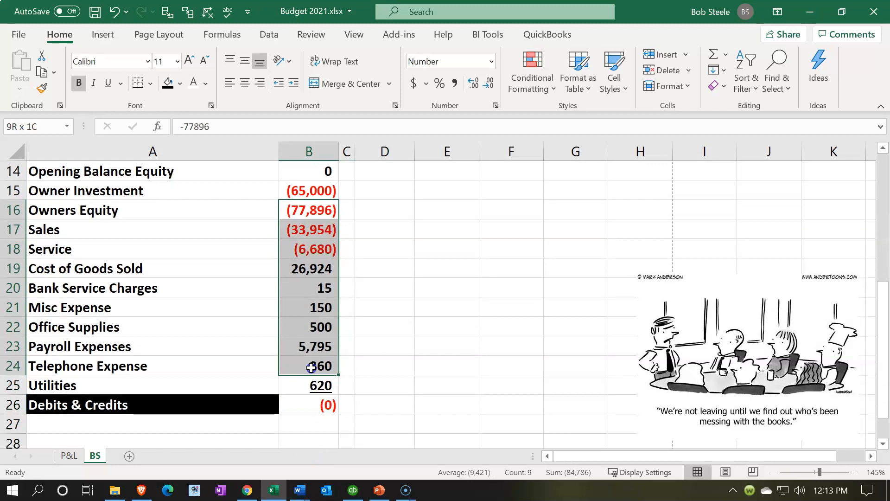
pyautogui.click(401, 208)
pyautogui.write('=sum(')
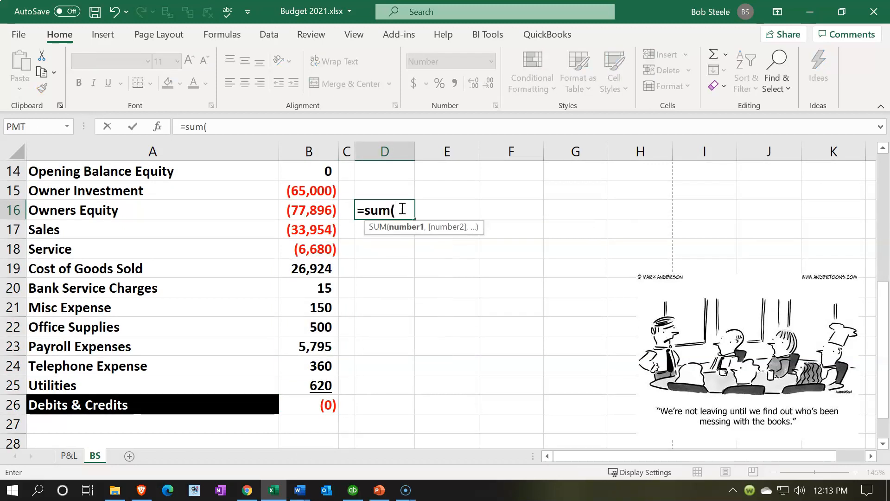
pyautogui.press('Left')
pyautogui.press('Left')
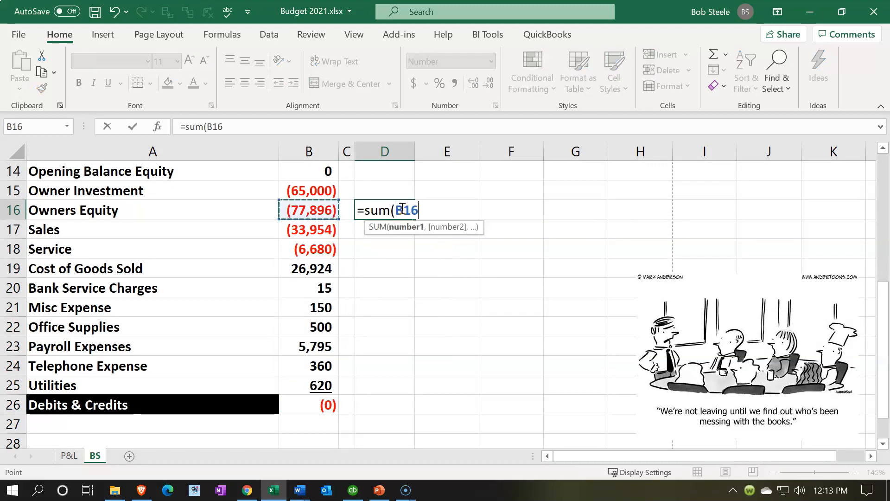
pyautogui.hotkey('shift', 'Down')
pyautogui.hotkey('shift', 'Down')
pyautogui.hotkey('shift', 'Down')
pyautogui.hotkey('shift', 'Down')
pyautogui.hotkey('shift', 'Down')
pyautogui.hotkey('shift', 'Down')
pyautogui.hotkey('shift', 'Down')
pyautogui.hotkey('shift', 'Down')
pyautogui.hotkey('shift', 'Down')
pyautogui.hotkey('shift', 'Down')
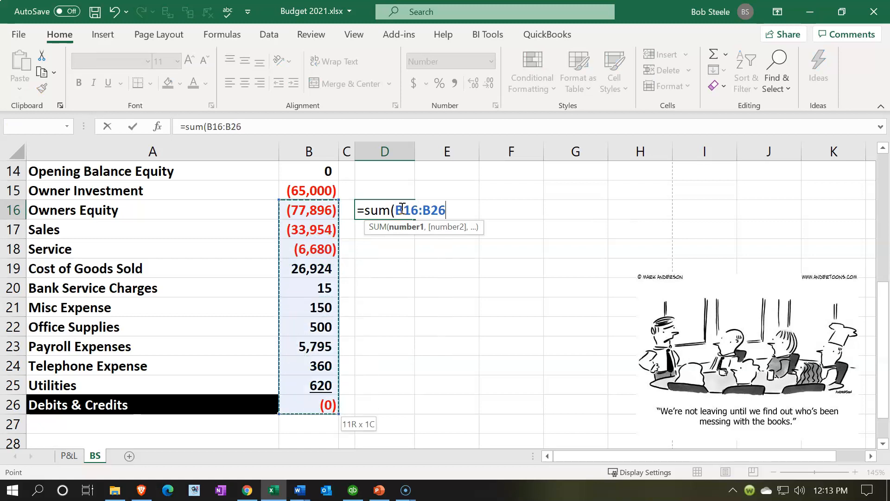
pyautogui.hotkey('shift', 'Up')
pyautogui.hotkey('ctrl', 'Return')
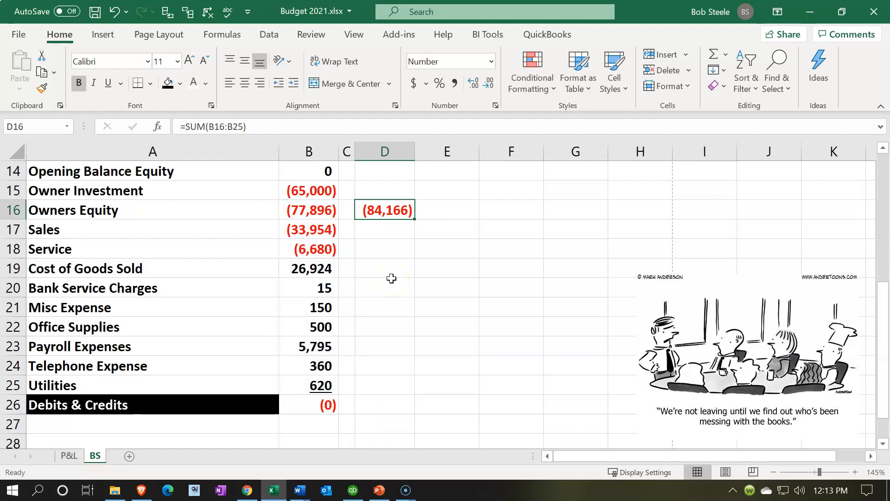
# Replace the Owners Equity amount in B16 with the hard-coded value -84166
pyautogui.press('Left')
pyautogui.press('Left')
pyautogui.press('Down')
pyautogui.press('Up')
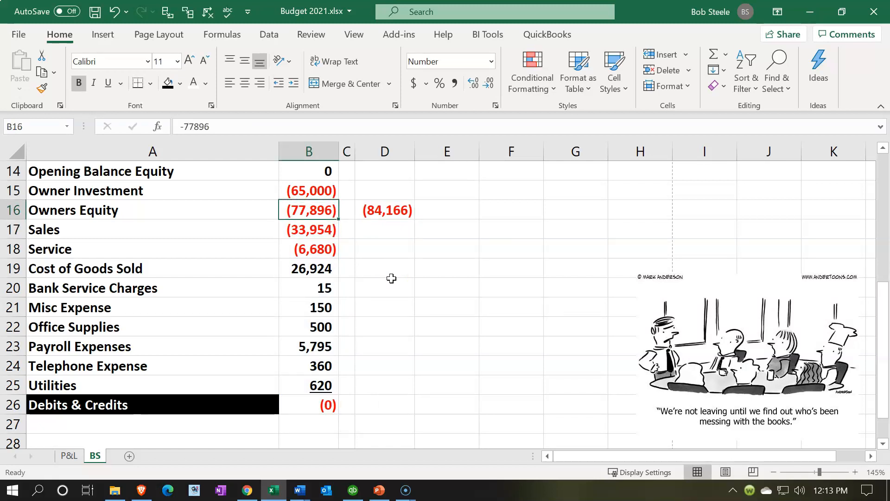
pyautogui.write('-54')
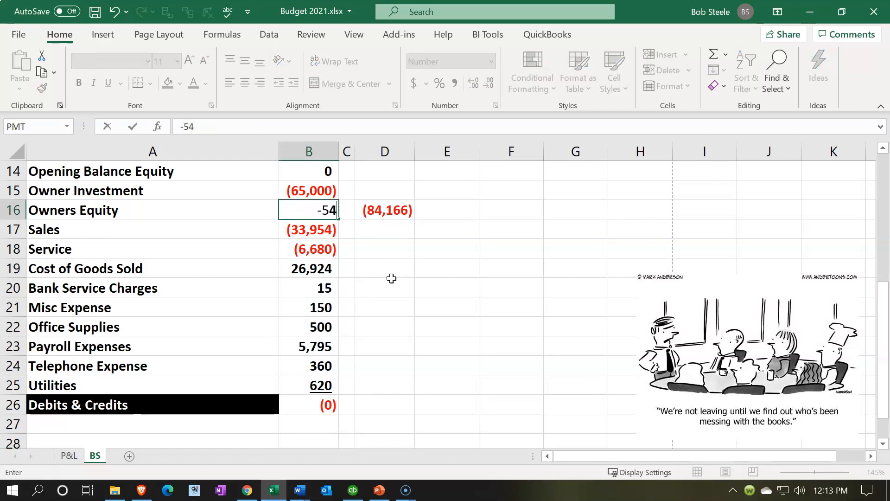
pyautogui.write('-84166')
pyautogui.press('Return')
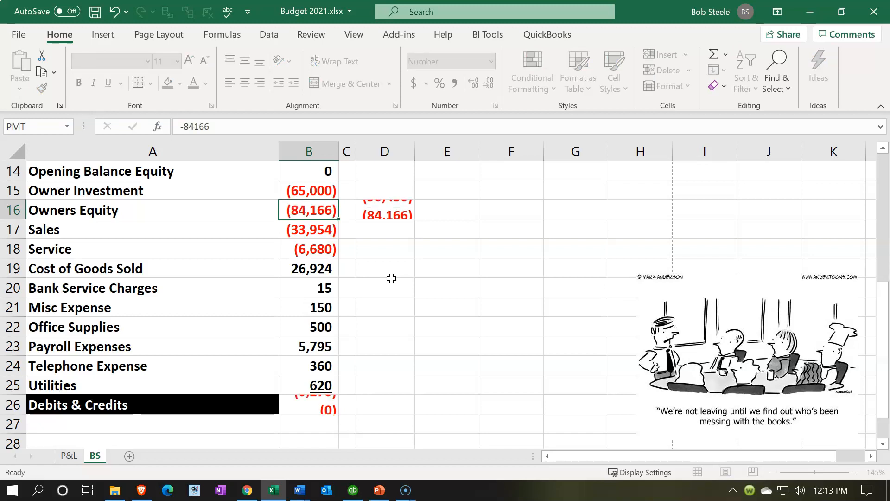
# Clear the income and expense amounts from Sales through Utilities in B17:B25, and check the total in B26
pyautogui.moveTo(295, 225); pyautogui.dragTo(308, 374)
pyautogui.press('Delete')
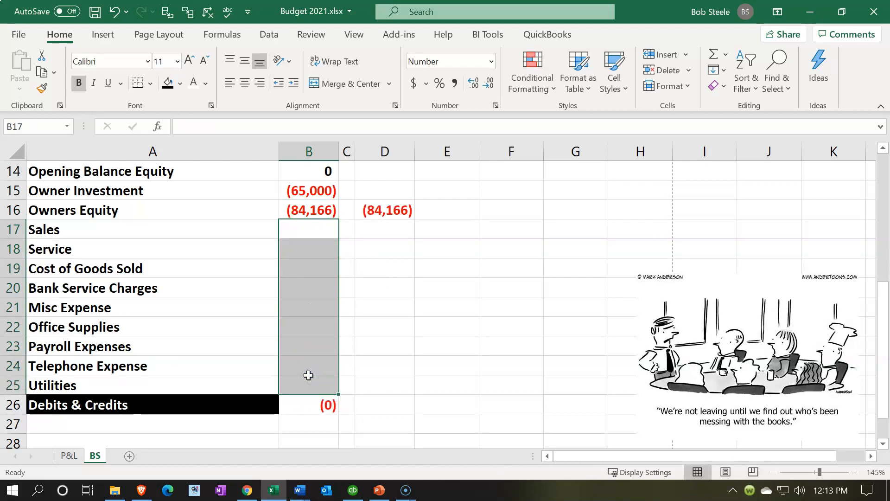
pyautogui.click(401, 361)
pyautogui.click(325, 409)
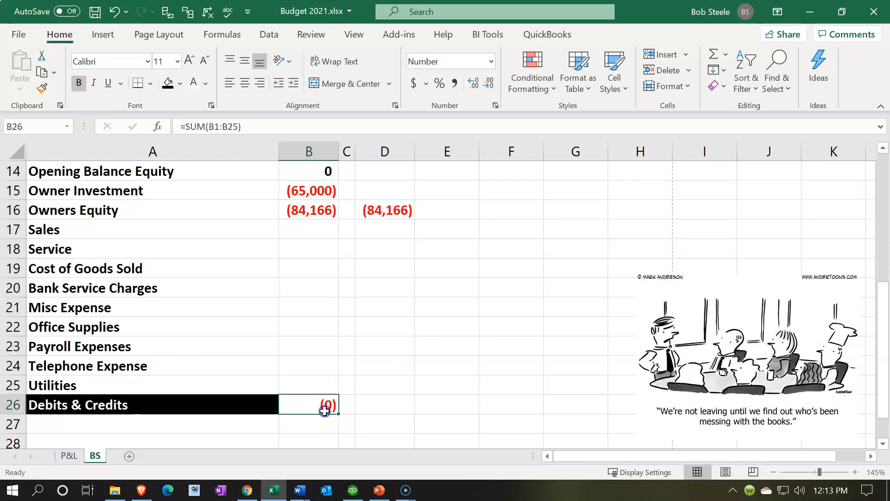
# Add the QuickBooks Balance Sheet's Owners Equity 77,896 and Net Income 6,269.84 in Calculator, and compare the sum with B16 in Excel
pyautogui.click(353, 490)
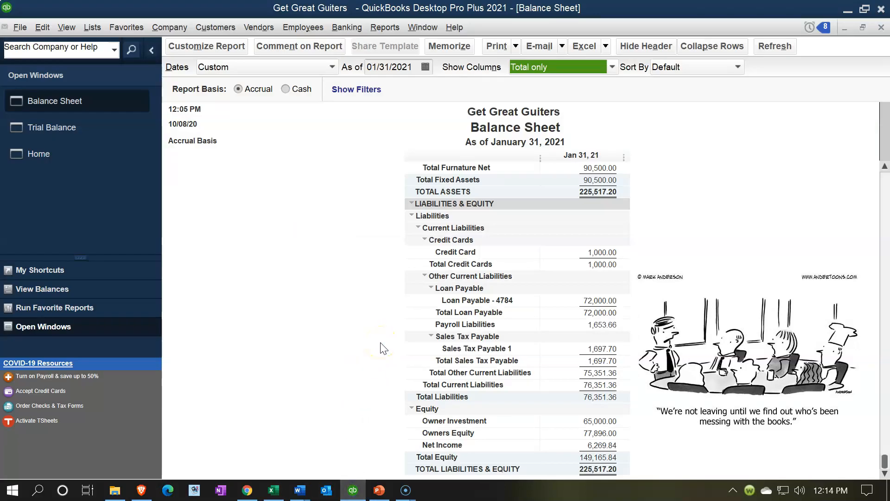
pyautogui.press('XF86Calculator')
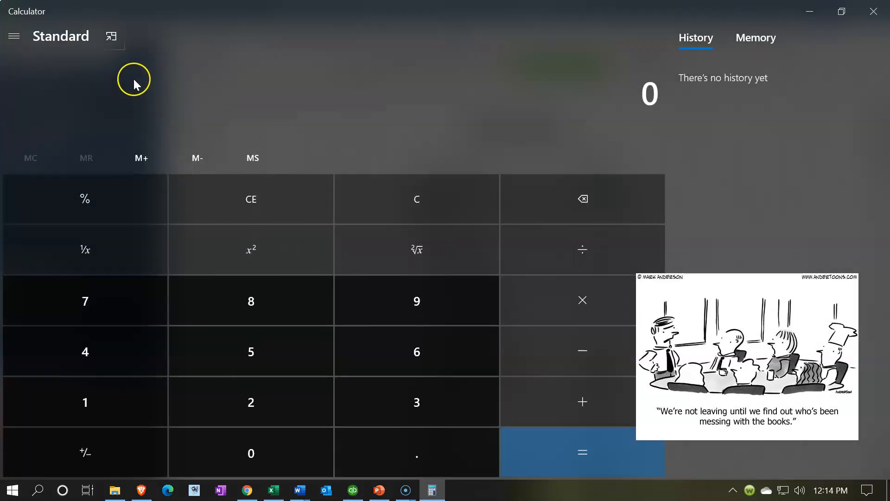
pyautogui.click(112, 37)
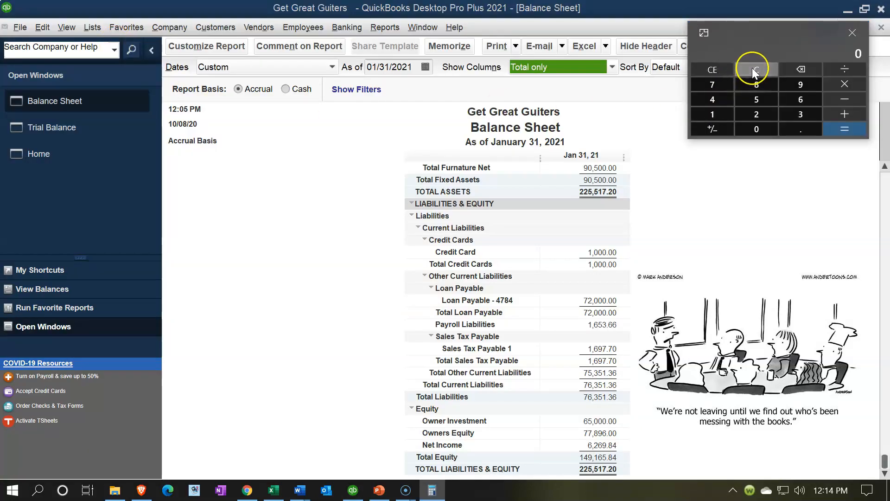
pyautogui.write('778966269.84')
pyautogui.press('Return')
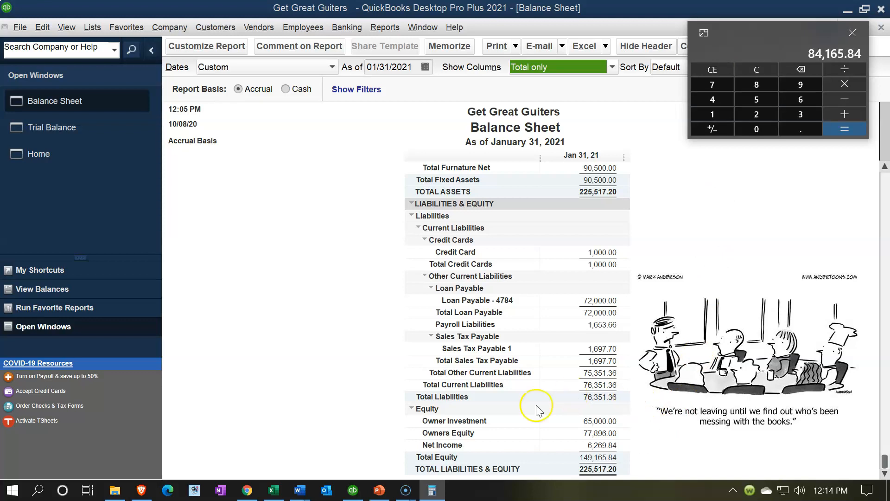
pyautogui.click(274, 490)
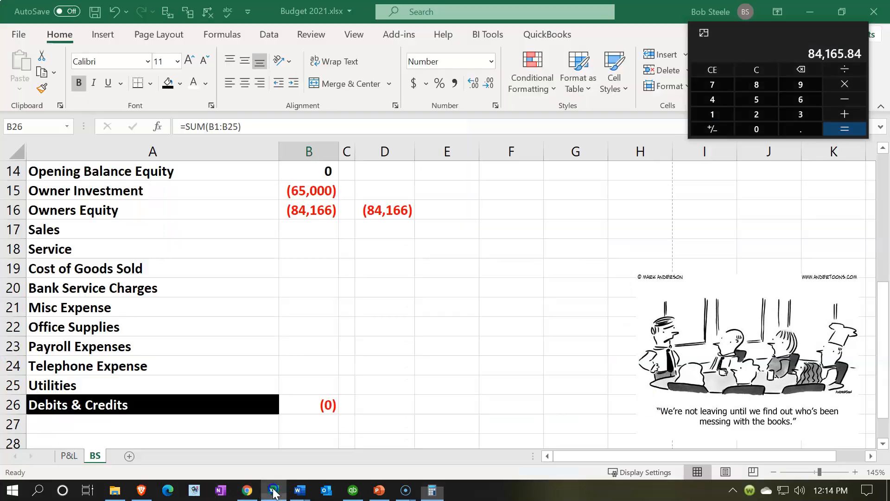
pyautogui.moveTo(722, 55); pyautogui.dragTo(624, 0)
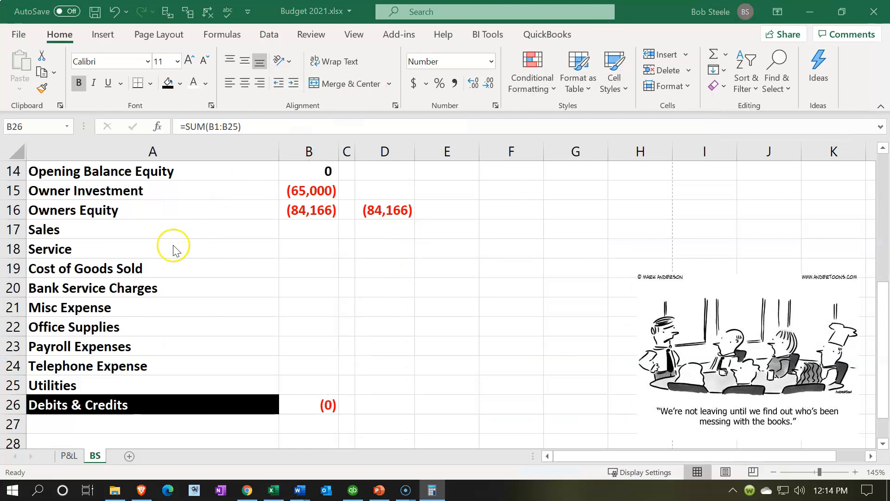
# Delete rows 17 to 25, which hold the Sales through Utilities accounts
pyautogui.moveTo(14, 230); pyautogui.dragTo(19, 387)
pyautogui.rightClick(225, 336)
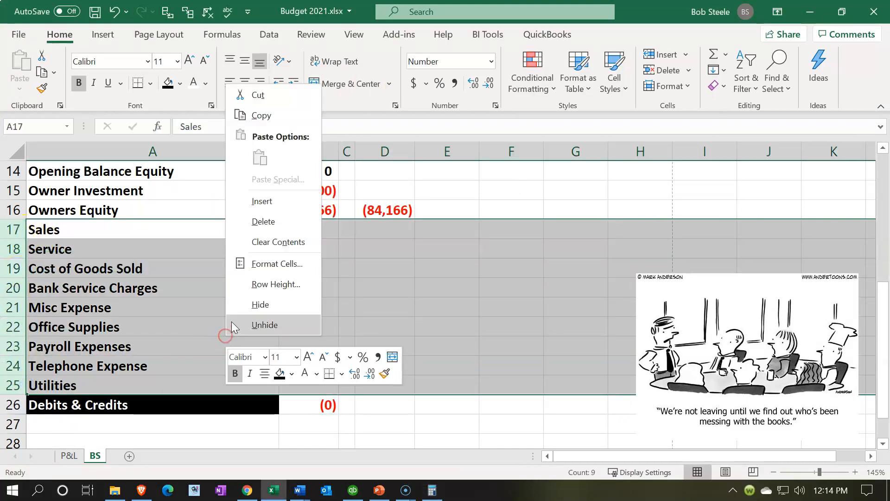
pyautogui.click(262, 221)
pyautogui.click(399, 312)
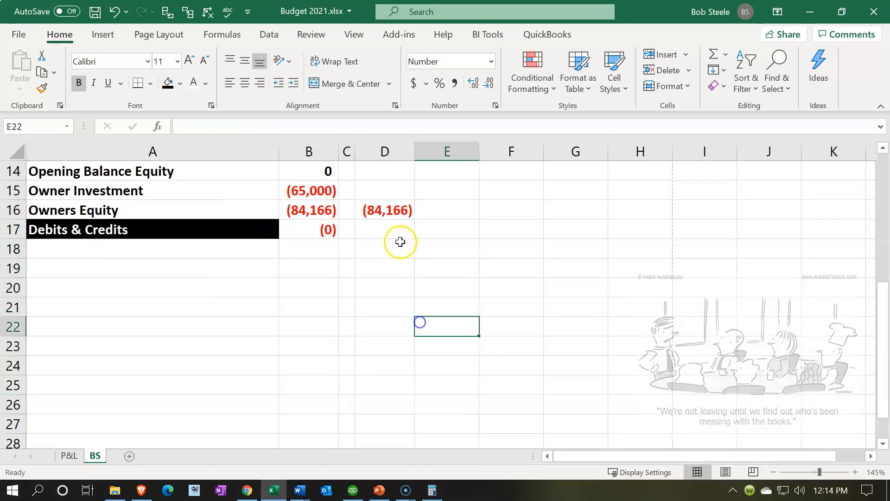
# Clear the helper SUM formula from D16 beside Owners Equity
pyautogui.click(390, 221)
pyautogui.click(387, 213)
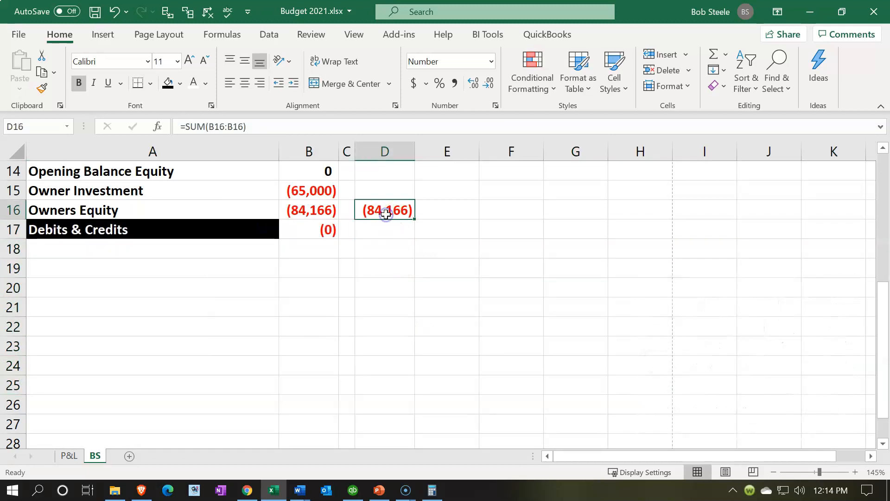
pyautogui.press('Delete')
pyautogui.scroll(4, 362, 264)
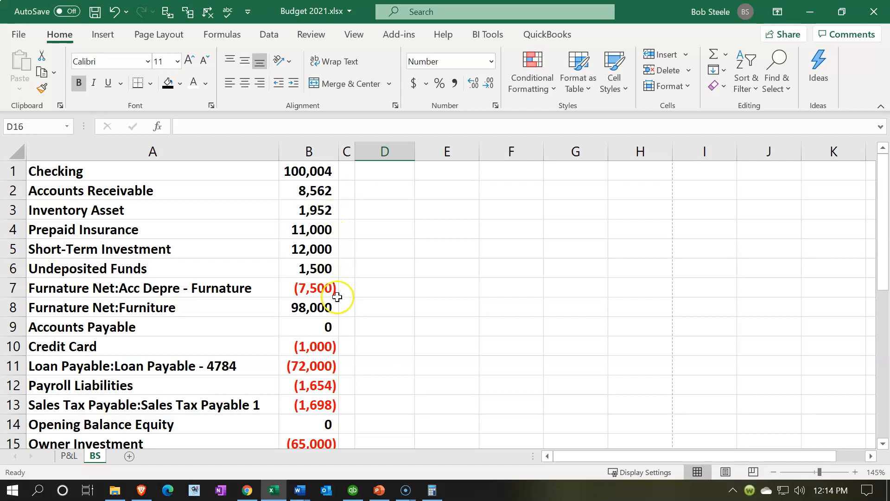
# On the P&L sheet, label cell A21 below Net Income as "Total revenue"
pyautogui.click(69, 455)
pyautogui.click(320, 374)
pyautogui.scroll(-3, 454, 401)
pyautogui.click(454, 402)
pyautogui.scroll(3, 453, 401)
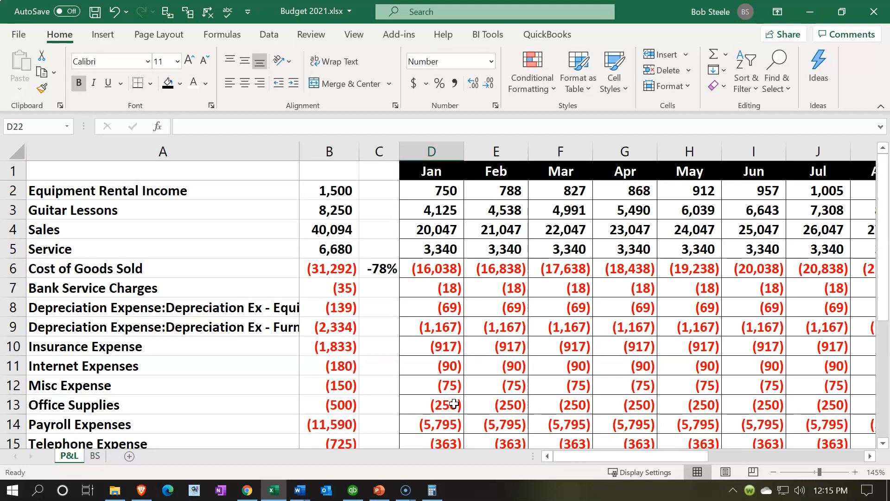
pyautogui.scroll(-3, 453, 403)
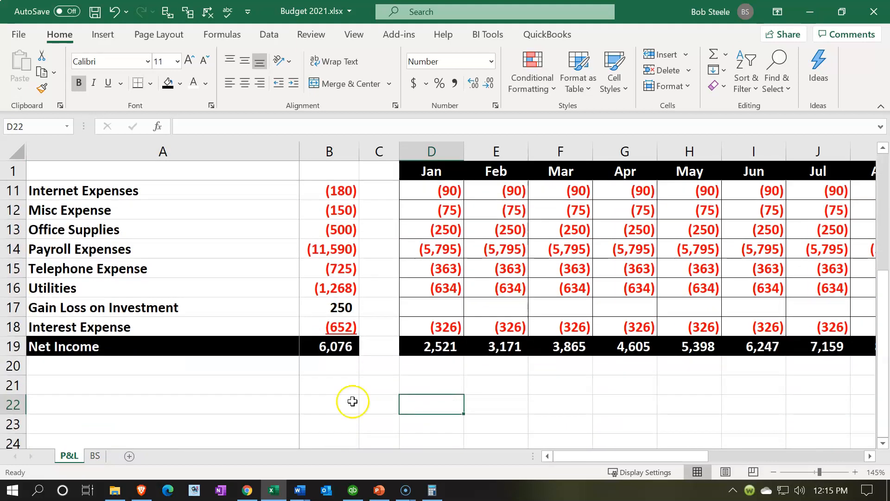
pyautogui.click(229, 379)
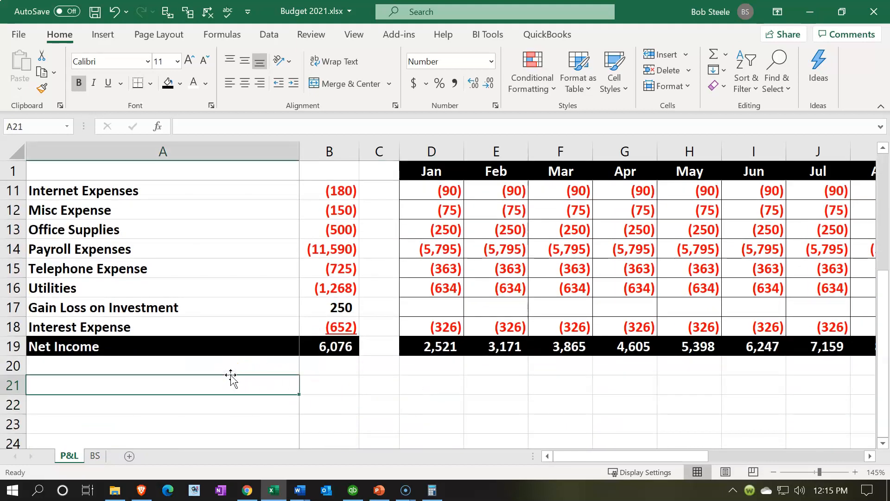
pyautogui.write('Total')
pyautogui.write('venue')
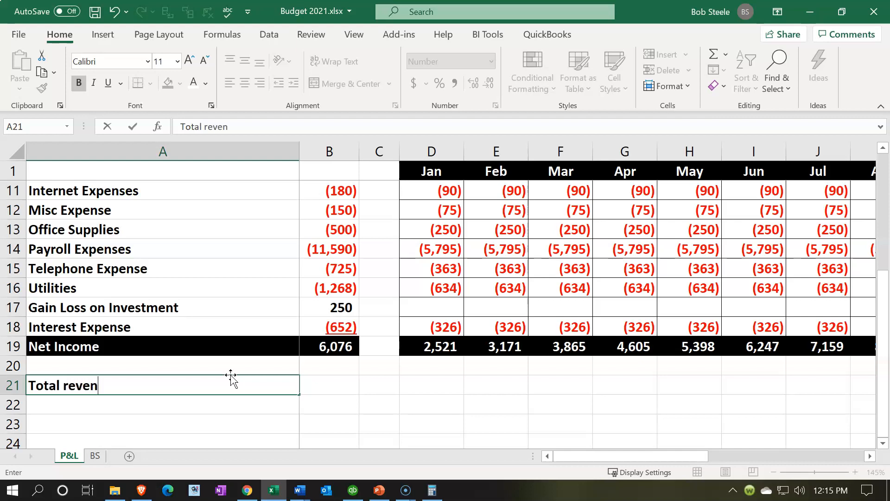
# Total January's four revenue lines in D21 with a SUM of D2:D5
pyautogui.press('Tab')
pyautogui.press('Tab')
pyautogui.press('Tab')
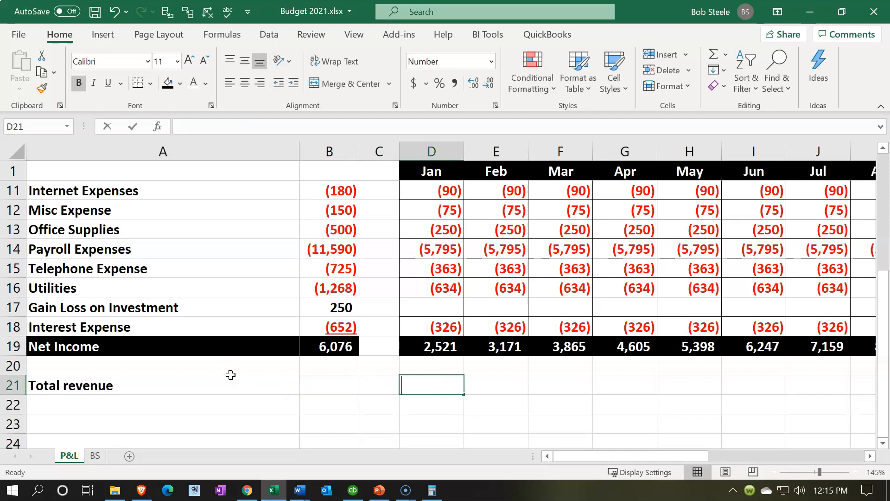
pyautogui.write('=sum(')
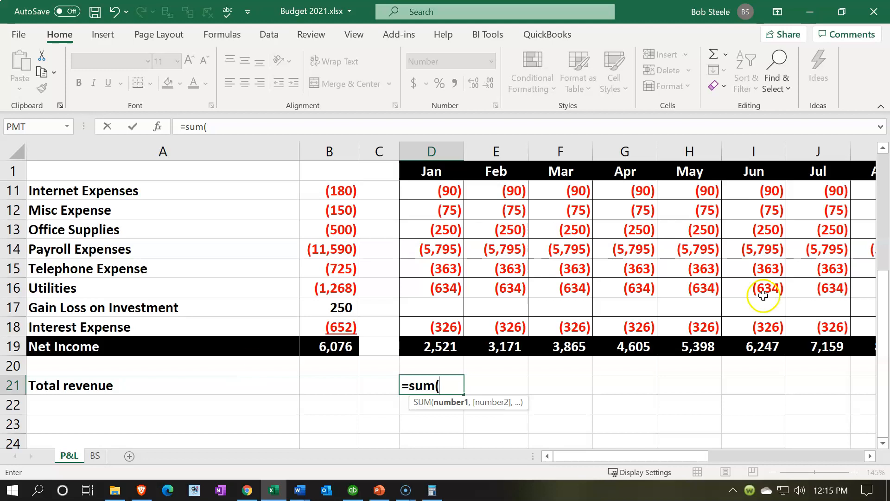
pyautogui.scroll(3, 764, 295)
pyautogui.click(440, 188)
pyautogui.moveTo(439, 188); pyautogui.dragTo(438, 242)
pyautogui.press('Return')
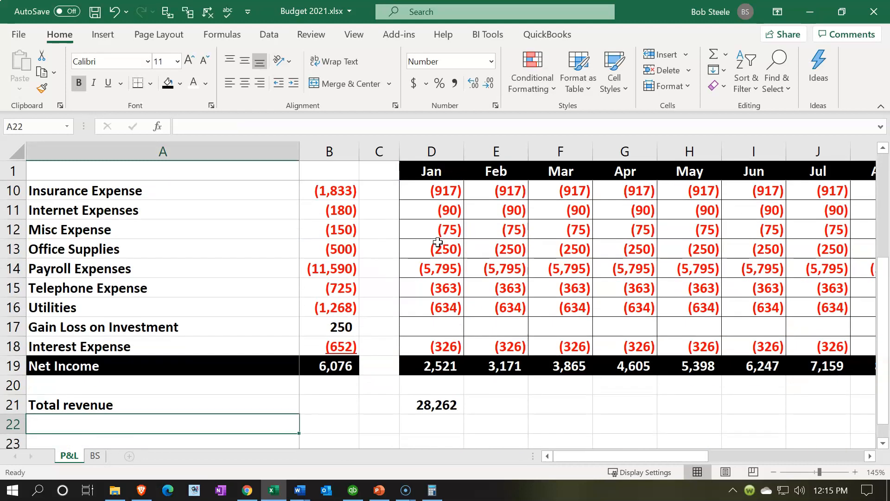
# Copy the January total revenue formula from D21 across row 21 through December
pyautogui.click(460, 408)
pyautogui.moveTo(462, 413); pyautogui.dragTo(601, 396)
pyautogui.click(547, 425)
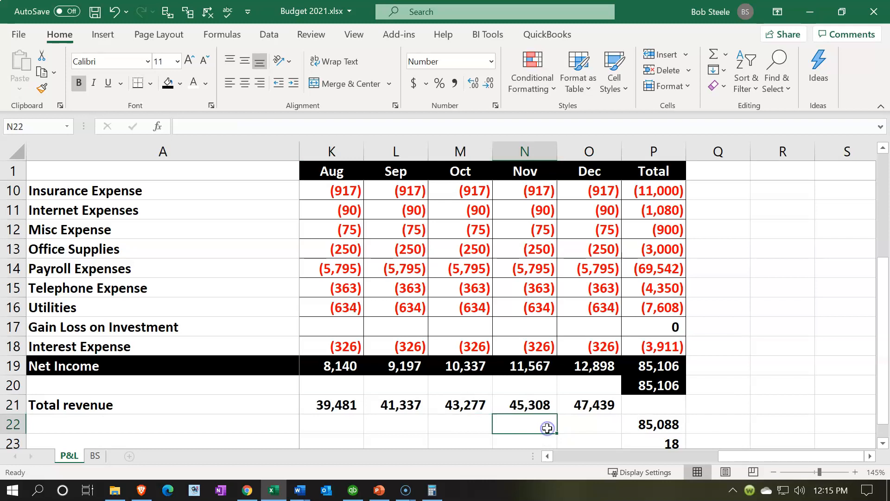
pyautogui.press('Left')
pyautogui.press('Left')
pyautogui.press('Home')
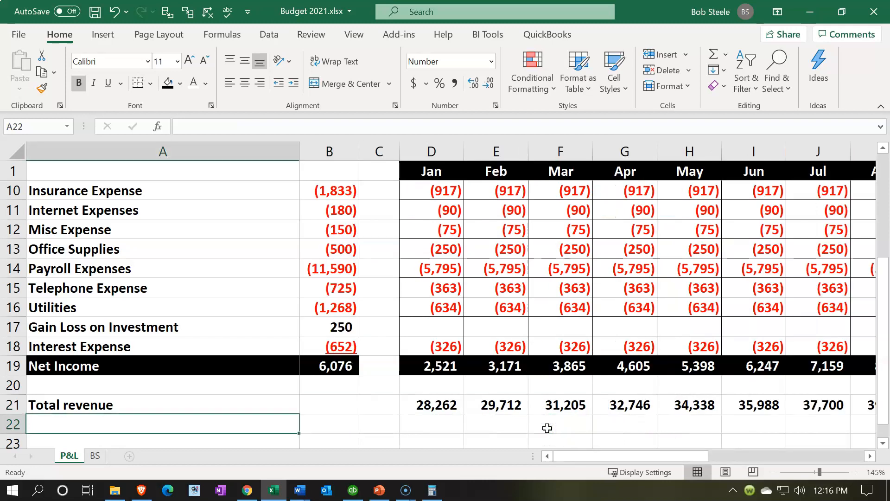
# Calculate February's change in revenue in E22 with the formula =E21-D21
pyautogui.click(441, 411)
pyautogui.press('Right')
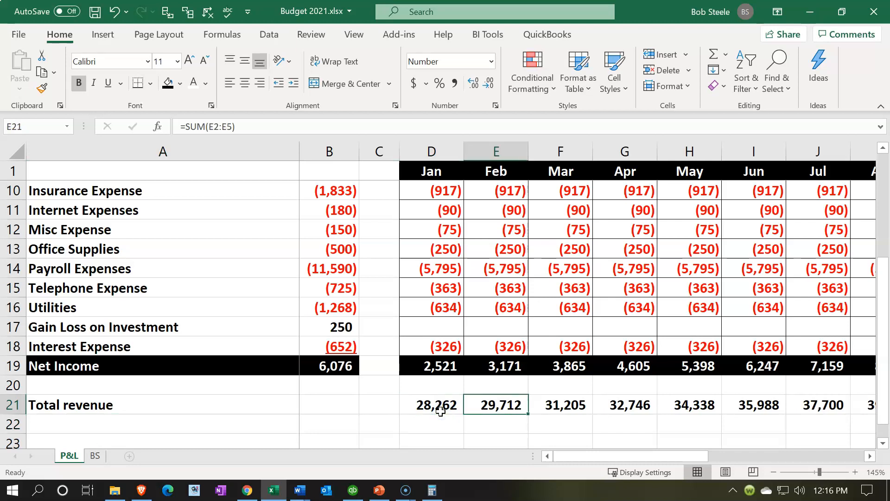
pyautogui.press('Down')
pyautogui.write('=')
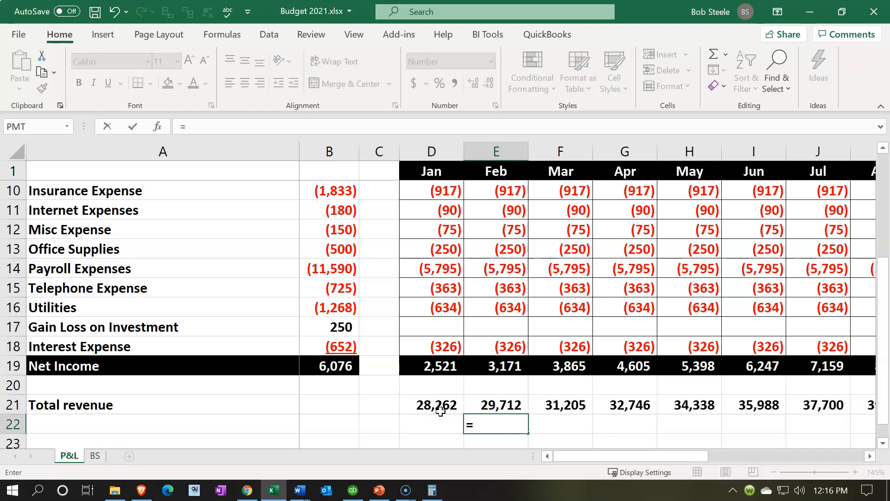
pyautogui.press('Up')
pyautogui.write('-')
pyautogui.click(441, 410)
pyautogui.press('Return')
# Label cell A22 below Total revenue as "Change in revenue"
pyautogui.press('Left')
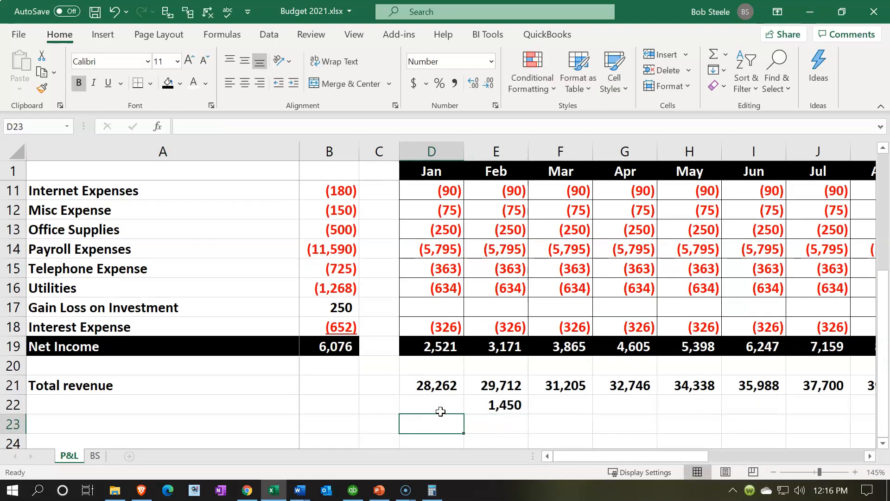
pyautogui.press('Left')
pyautogui.press('Left')
pyautogui.press('Left')
pyautogui.press('Up')
pyautogui.write('Change in revenue')
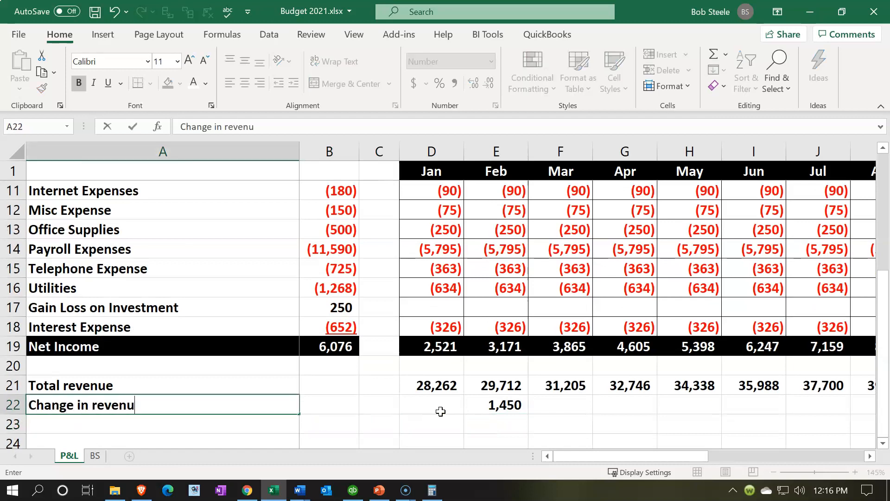
pyautogui.press('Right')
pyautogui.press('Right')
pyautogui.press('Right')
# Copy the February change formula from E22 across row 22 through December, and review the January and February total revenue cells
pyautogui.click(495, 400)
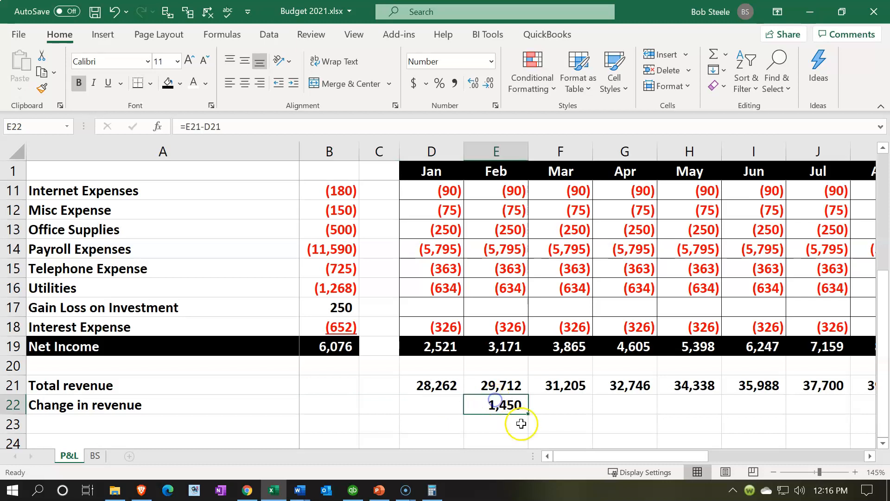
pyautogui.moveTo(529, 415); pyautogui.dragTo(721, 407)
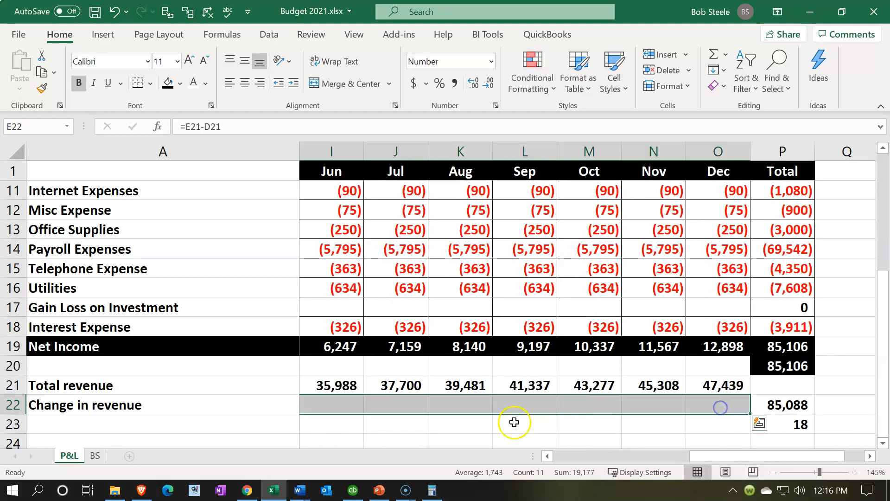
pyautogui.click(498, 424)
pyautogui.press('Left')
pyautogui.press('Left')
pyautogui.press('Left')
pyautogui.press('Left')
pyautogui.press('Left')
pyautogui.press('Left')
pyautogui.press('Left')
pyautogui.press('Left')
pyautogui.press('Left')
pyautogui.press('Left')
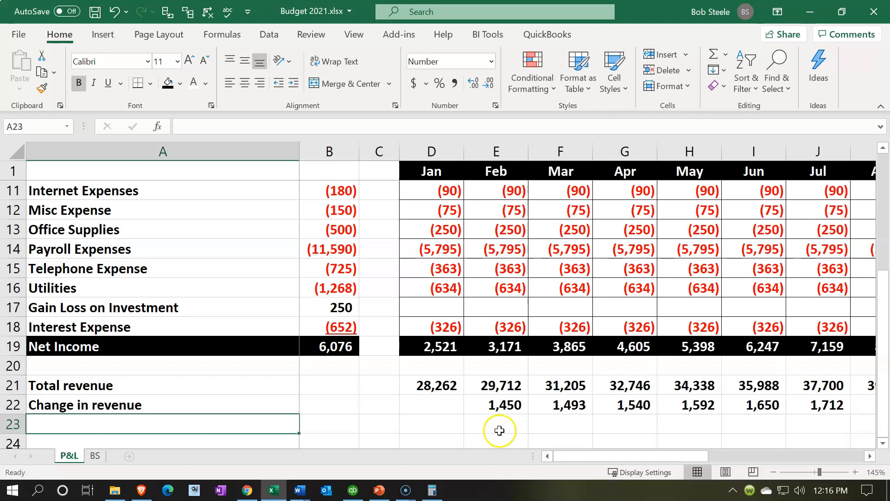
pyautogui.click(440, 387)
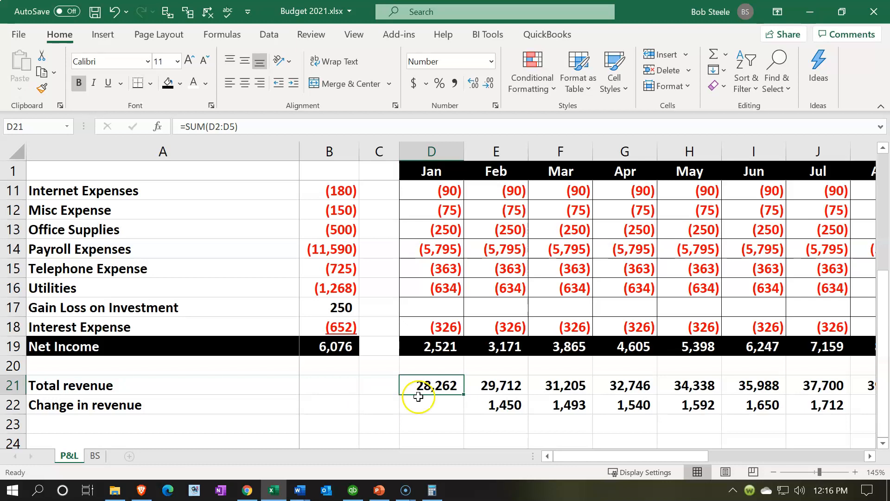
pyautogui.click(497, 383)
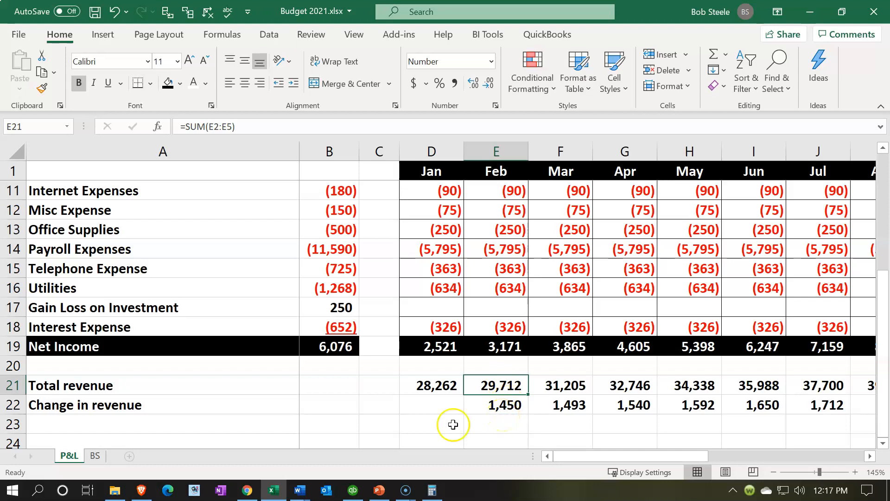
# On the BS sheet, enter the column D heading as "Jan %" in D1 and "of Sales" in D2
pyautogui.click(97, 456)
pyautogui.click(391, 283)
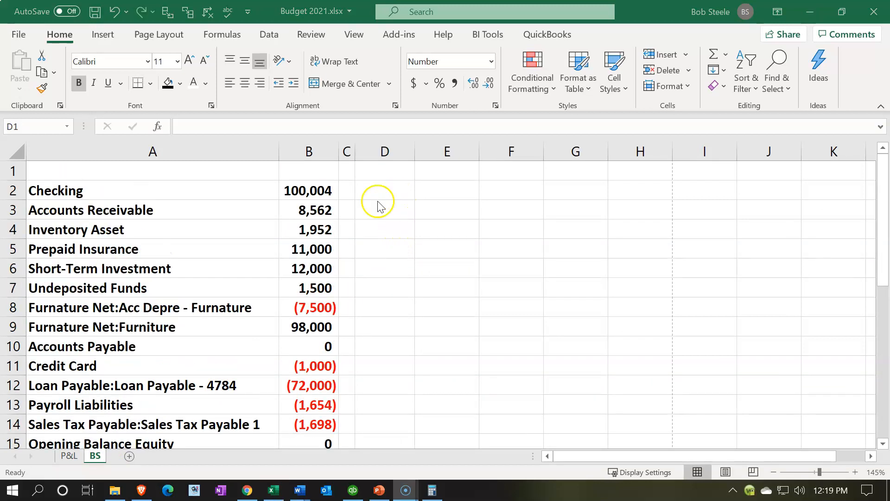
pyautogui.click(375, 178)
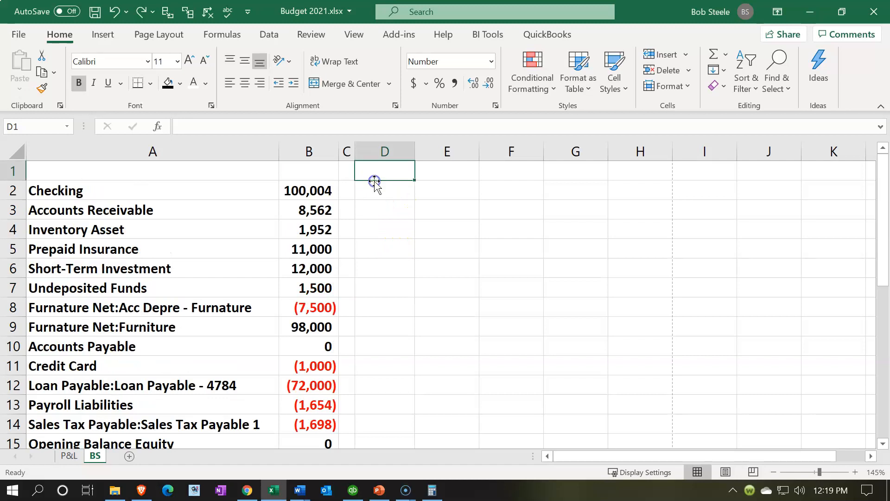
pyautogui.write('Jan')
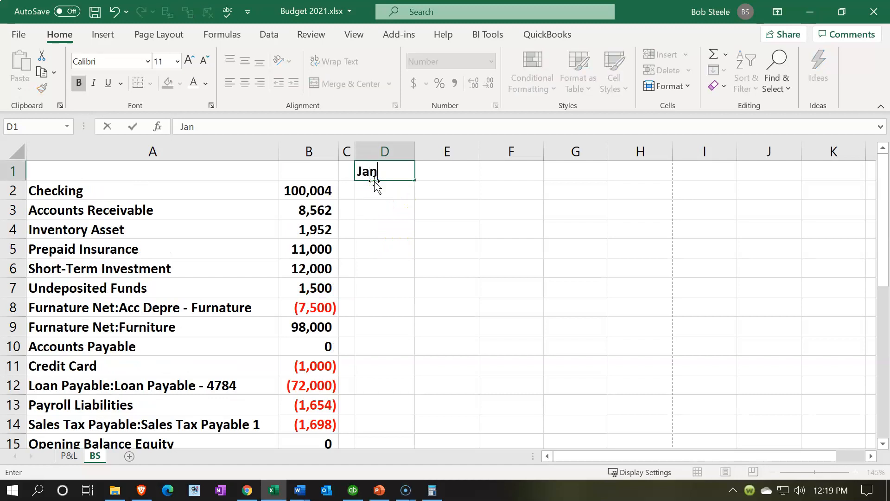
pyautogui.press('Return')
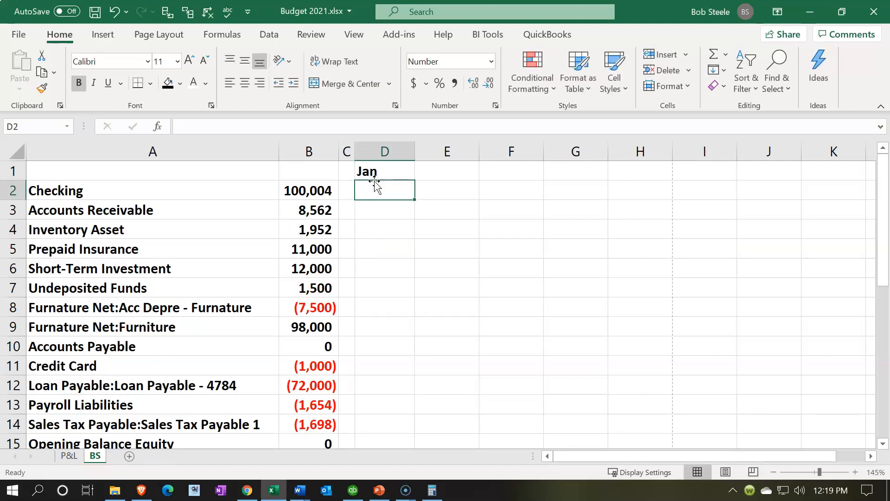
pyautogui.doubleClick(402, 172)
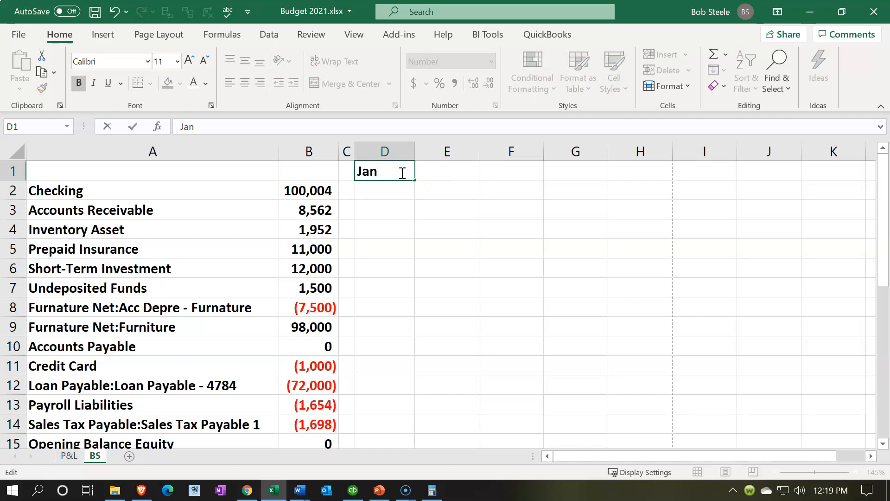
pyautogui.write('%')
pyautogui.press('Return')
pyautogui.write('of Sales')
pyautogui.press('Return')
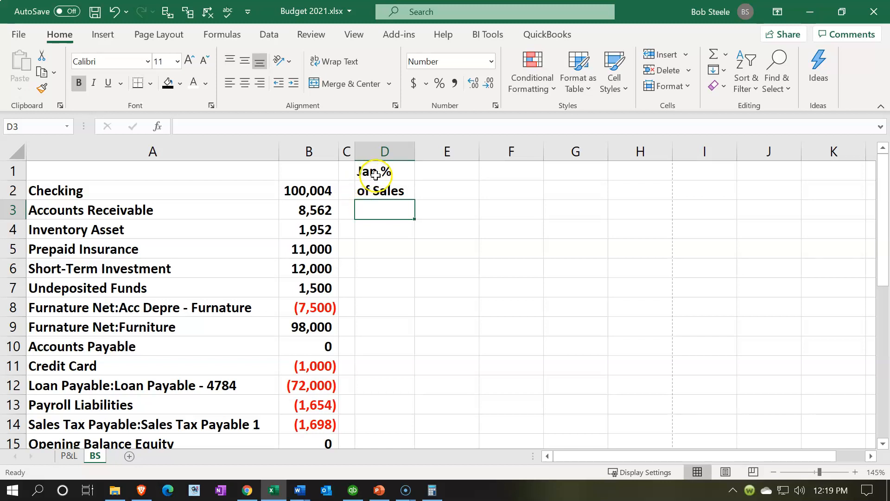
# Format the D1:D2 heading with centered alignment, black fill and white font
pyautogui.moveTo(375, 173); pyautogui.dragTo(370, 185)
pyautogui.click(245, 83)
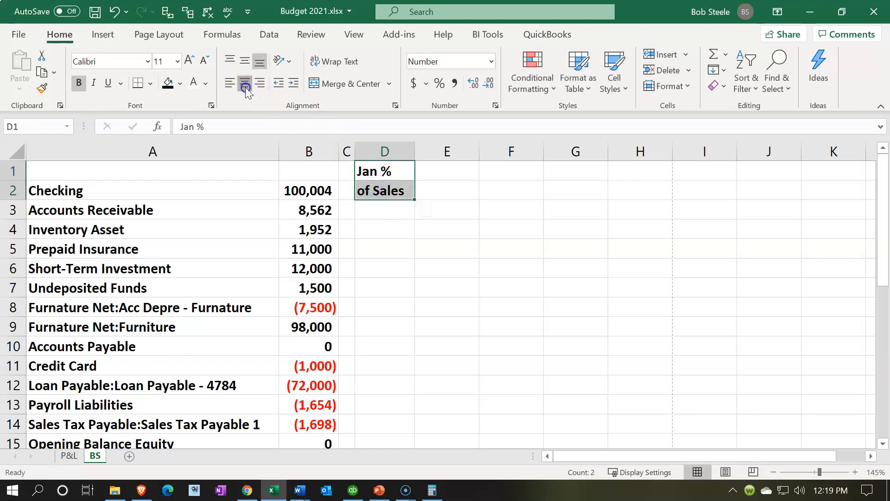
pyautogui.click(168, 82)
pyautogui.click(192, 84)
# Insert blank cells at A1:B1, shifting the accounts and amounts down one row to clear the two-row heading
pyautogui.moveTo(139, 172); pyautogui.dragTo(298, 168)
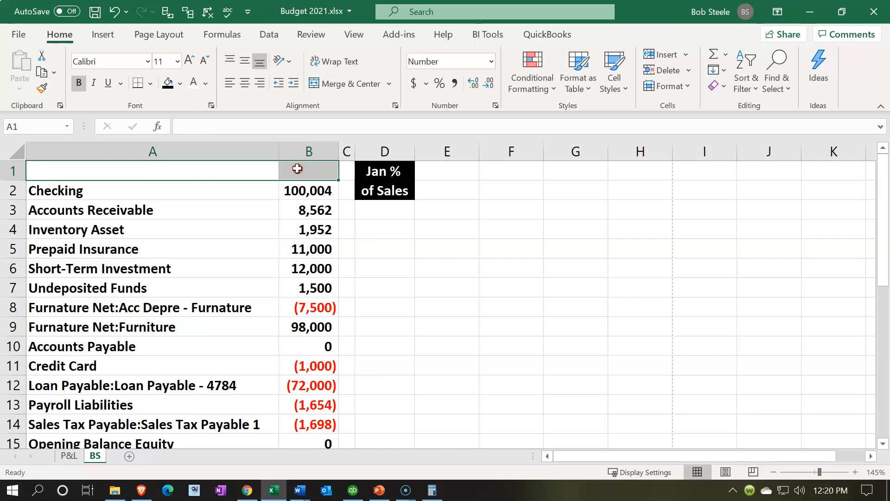
pyautogui.rightClick(297, 168)
pyautogui.press('Escape')
pyautogui.rightClick(233, 168)
pyautogui.click(262, 216)
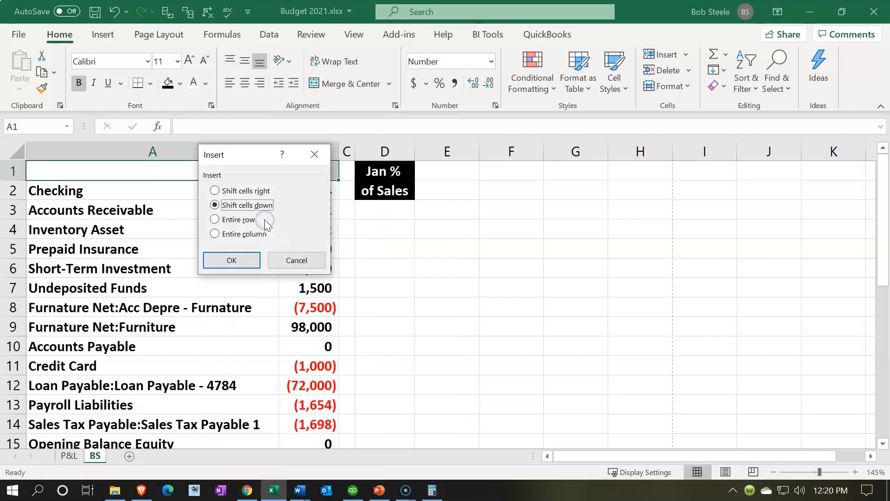
pyautogui.click(249, 258)
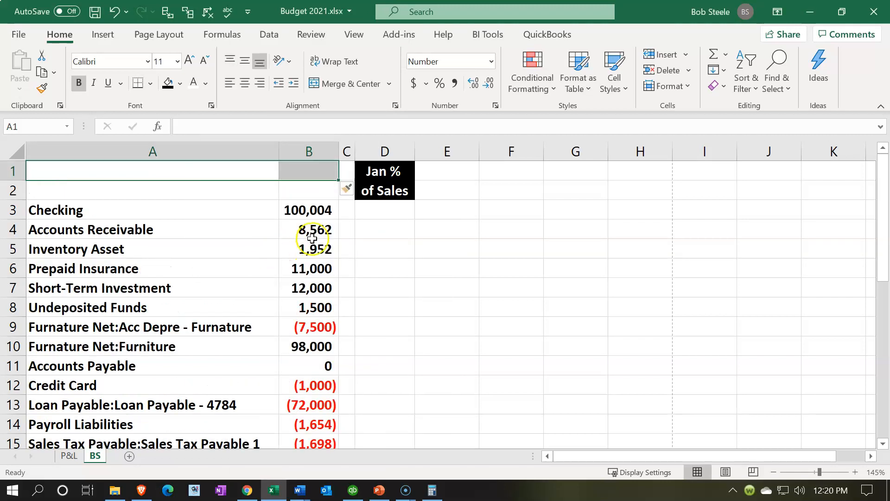
pyautogui.click(312, 237)
# Divide Checking by January total revenue in D3 with the formula =B3/'P&L'!$D$21, using an absolute reference, and check the formula
pyautogui.click(377, 209)
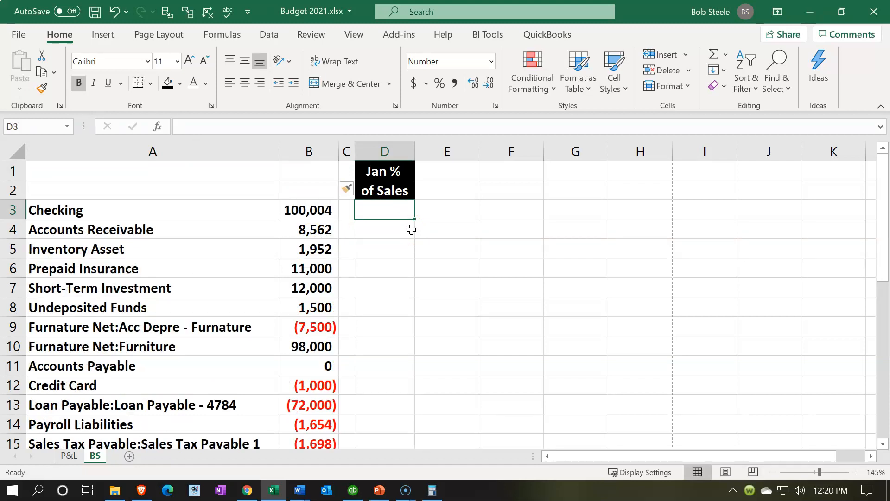
pyautogui.write('=')
pyautogui.press('Left')
pyautogui.press('Left')
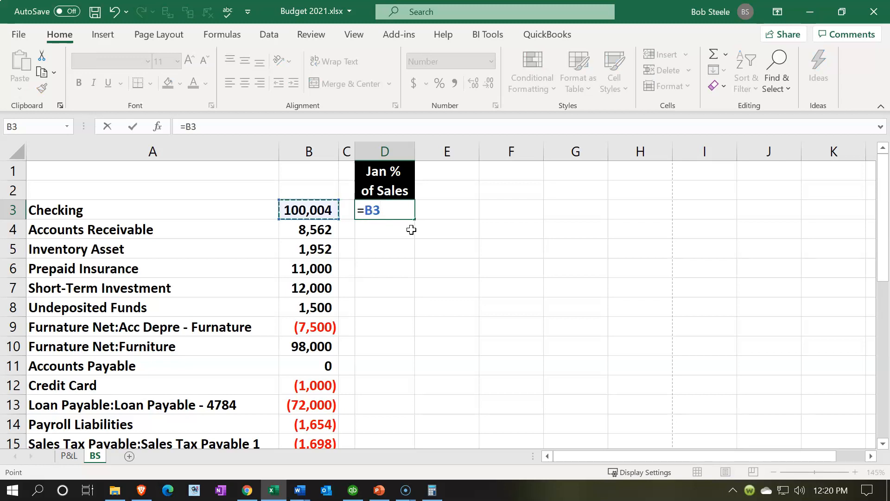
pyautogui.write('/')
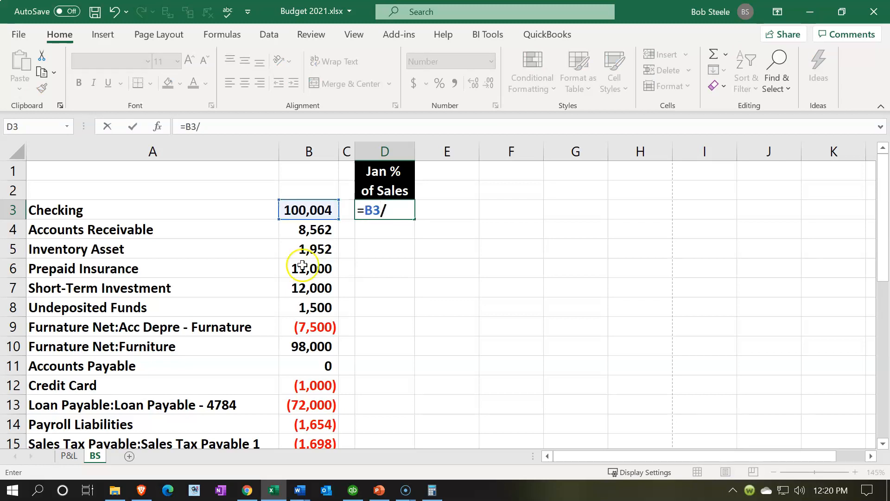
pyautogui.click(70, 456)
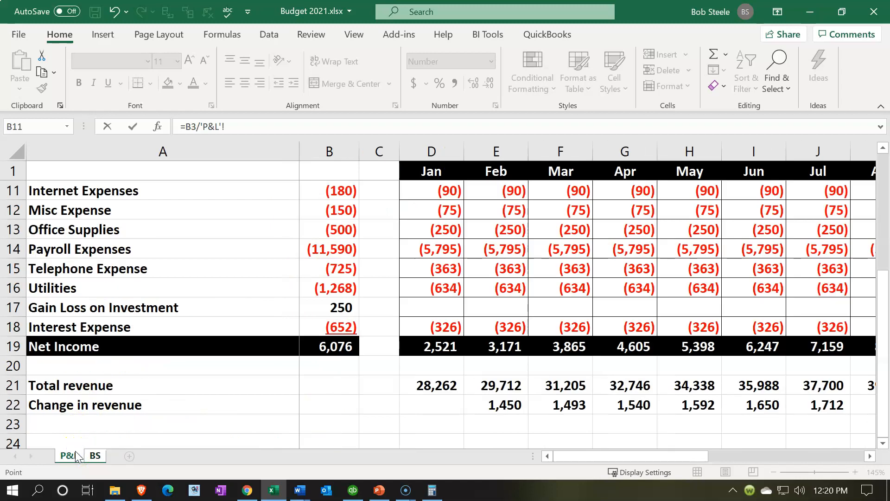
pyautogui.click(441, 385)
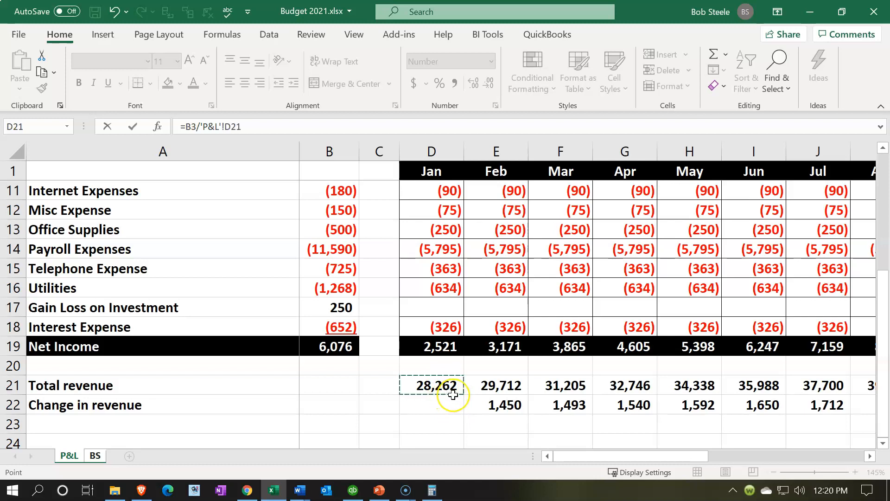
pyautogui.press('F4')
pyautogui.press('Return')
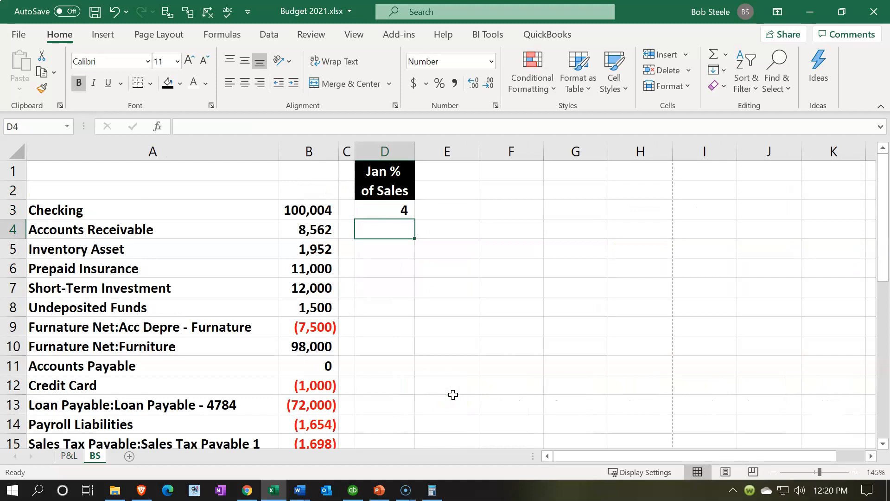
pyautogui.click(383, 214)
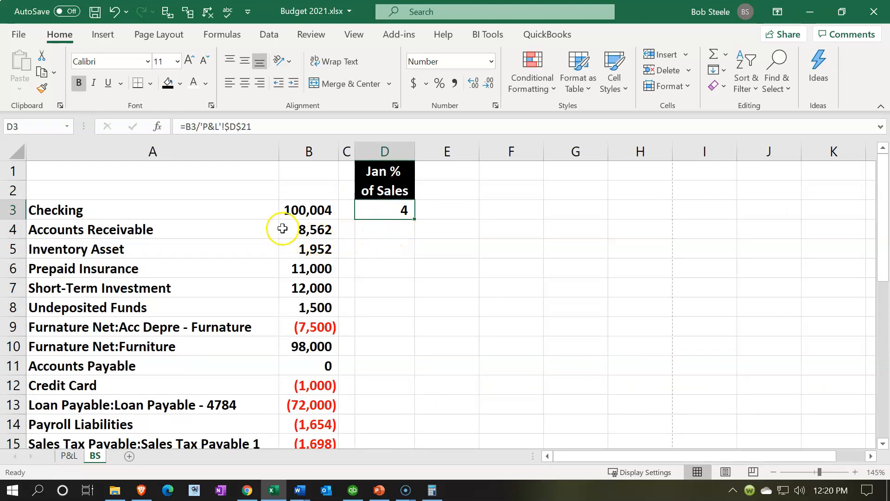
# Format D3 as a percentage, copy its formula down to D4 and check the copied references, including total revenue on the P&L sheet
pyautogui.click(440, 84)
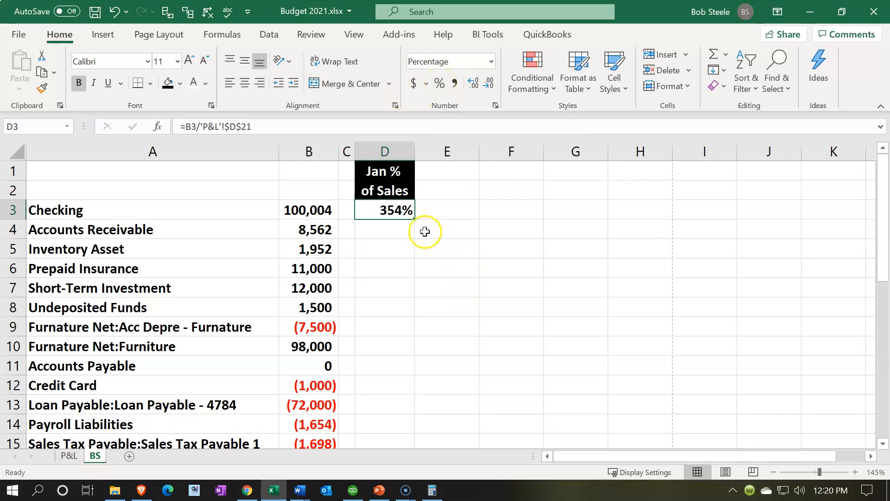
pyautogui.moveTo(415, 220); pyautogui.dragTo(416, 231)
pyautogui.doubleClick(394, 229)
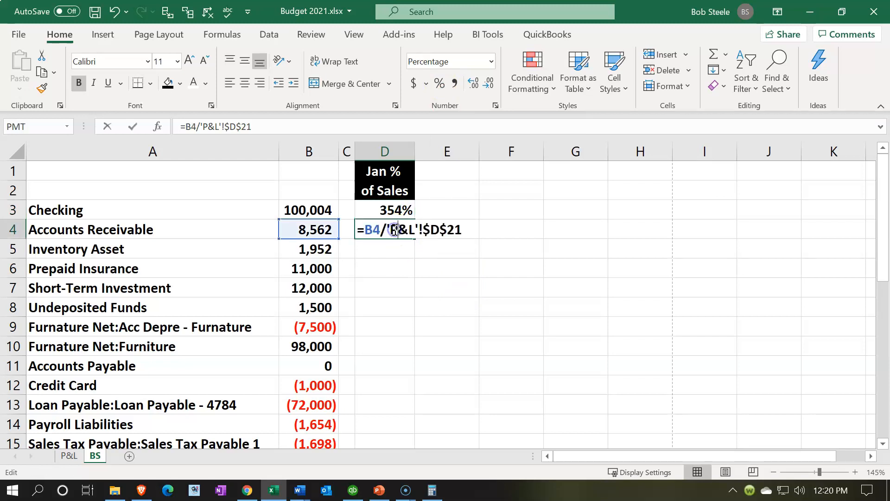
pyautogui.press('Escape')
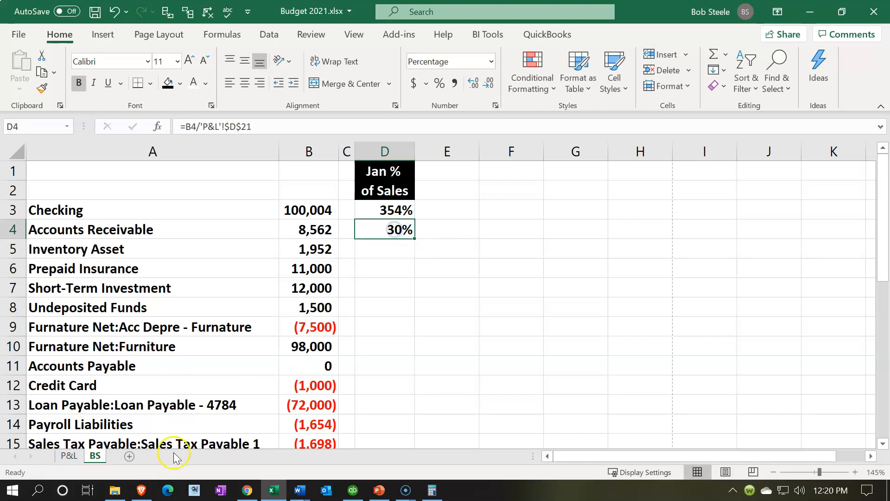
pyautogui.click(78, 456)
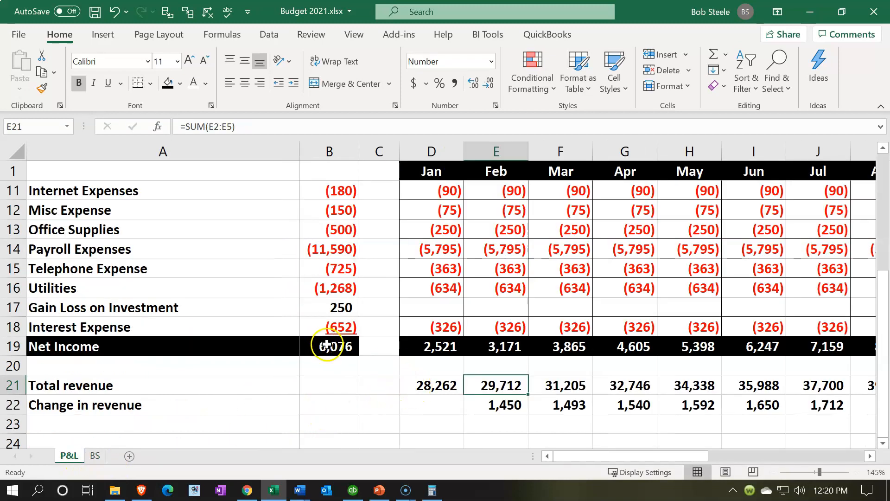
pyautogui.click(95, 456)
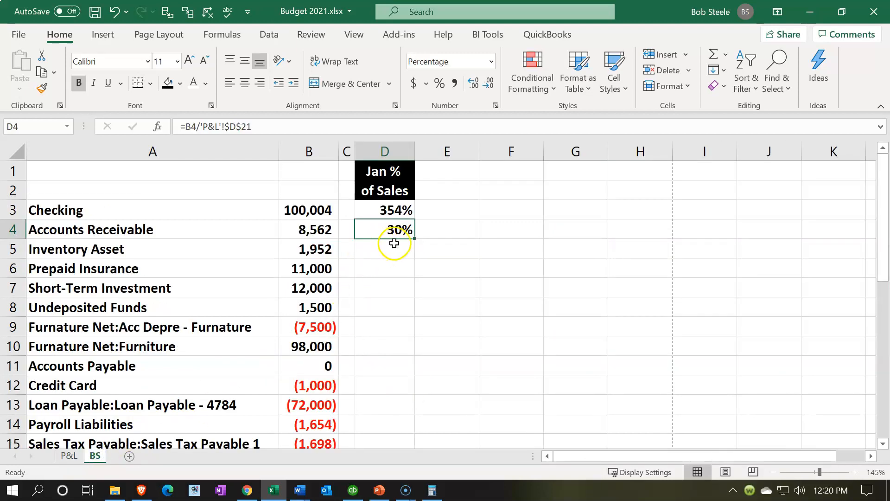
# Copy the percentage formula from D4 down to Owners Equity in D18 and check the sum of D3:D18
pyautogui.moveTo(414, 239); pyautogui.dragTo(380, 311)
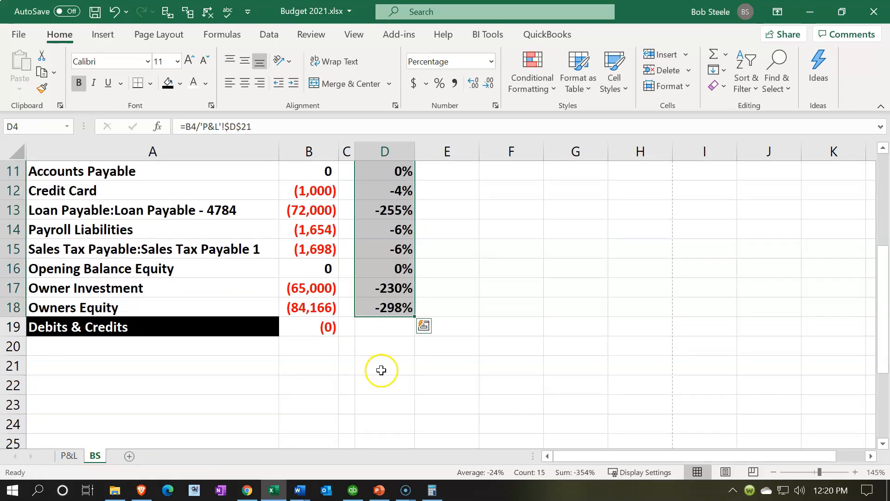
pyautogui.click(380, 370)
pyautogui.scroll(3, 381, 370)
pyautogui.scroll(-2, 381, 369)
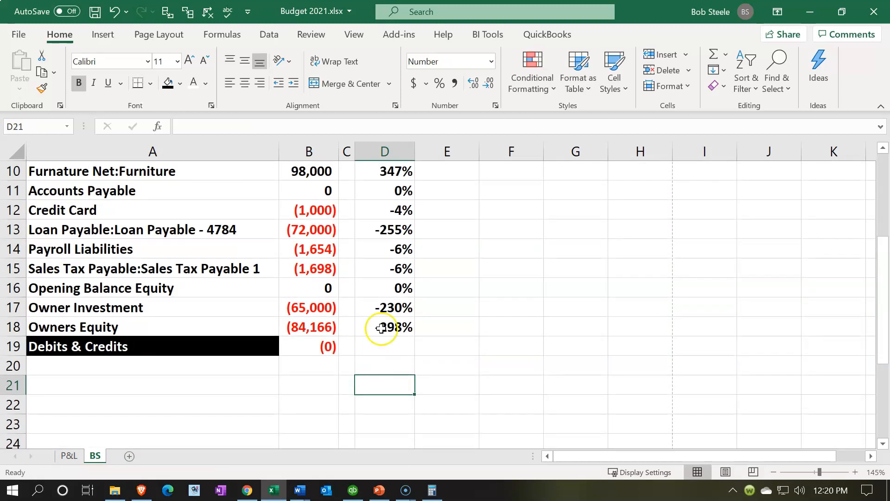
pyautogui.moveTo(380, 326); pyautogui.dragTo(385, 212)
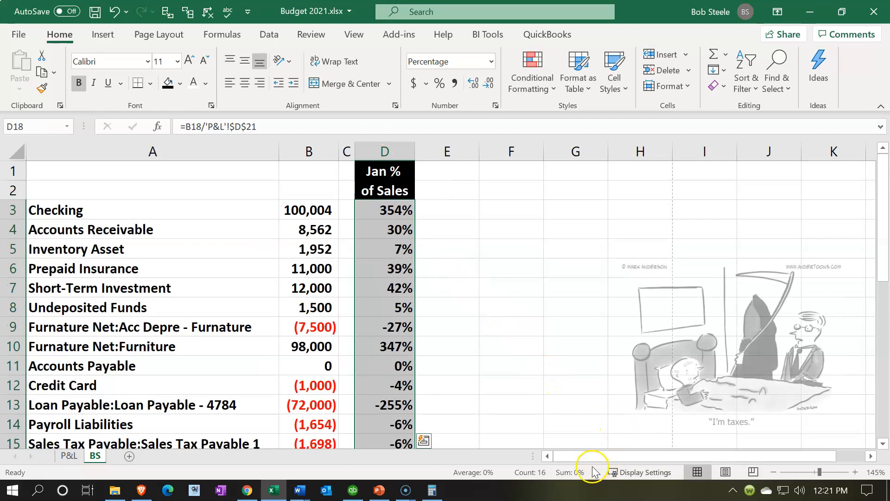
pyautogui.click(513, 275)
# Enter the heading "Feb" in E2 and format it with black fill, white font and centered alignment
pyautogui.click(428, 189)
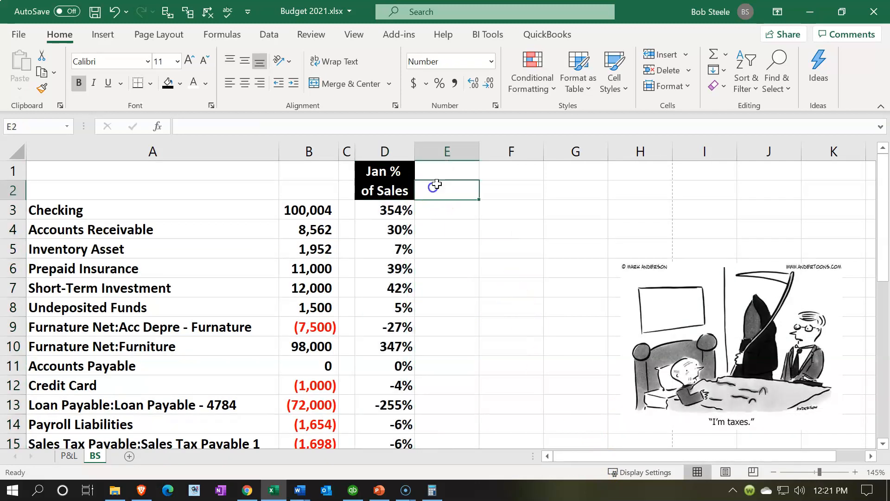
pyautogui.write('Feb')
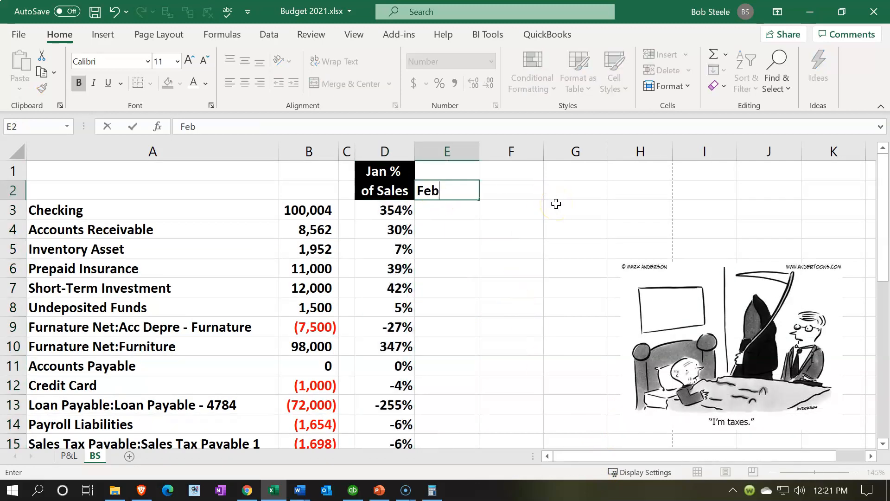
pyautogui.hotkey('ctrl', 'Return')
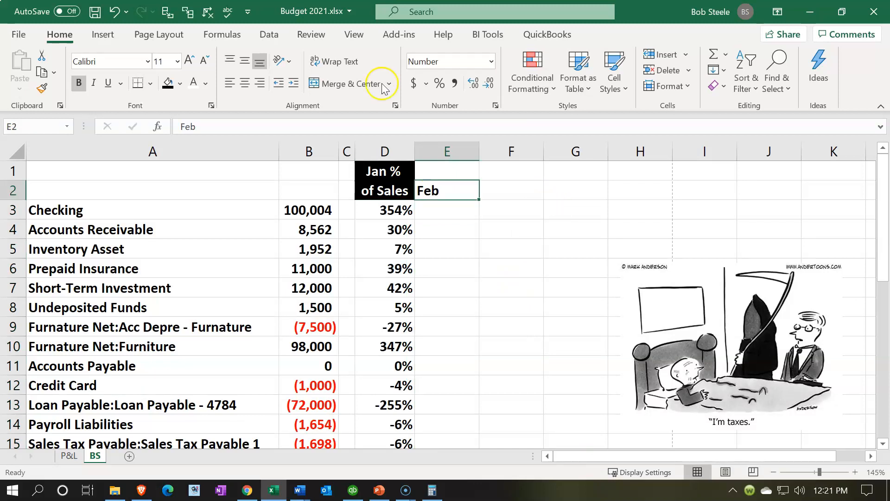
pyautogui.click(168, 82)
pyautogui.click(193, 83)
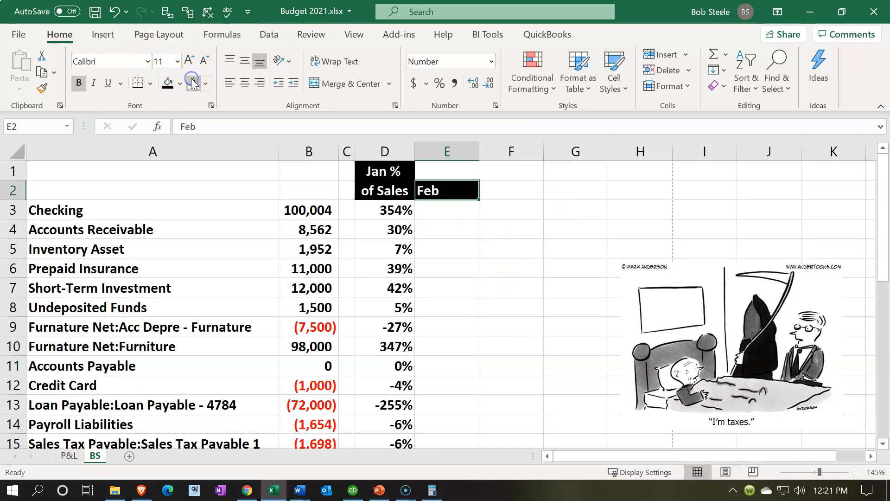
pyautogui.click(244, 82)
# Project Checking for February in E3 with =D3*'P&L'!$E$21, making the total revenue reference absolute
pyautogui.click(443, 210)
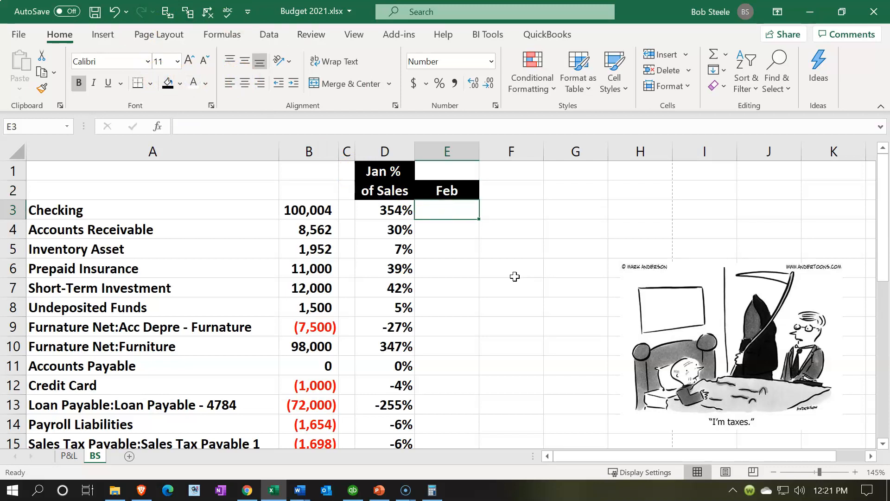
pyautogui.write('=')
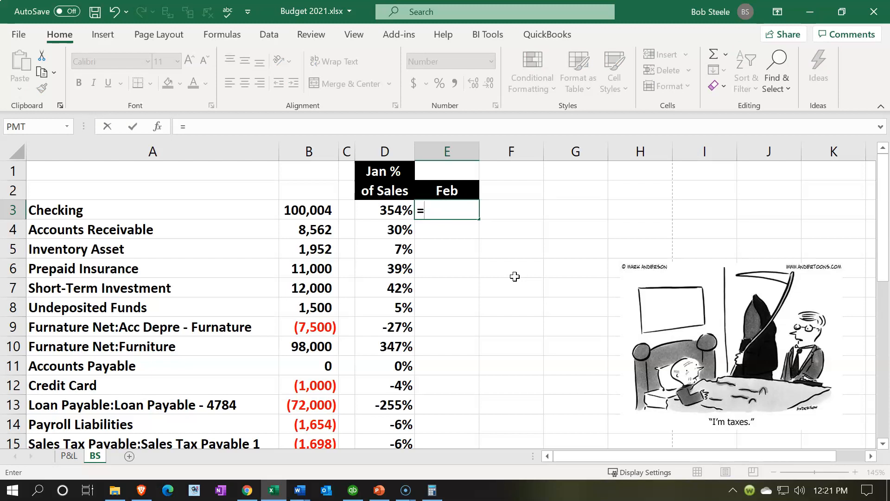
pyautogui.press('Left')
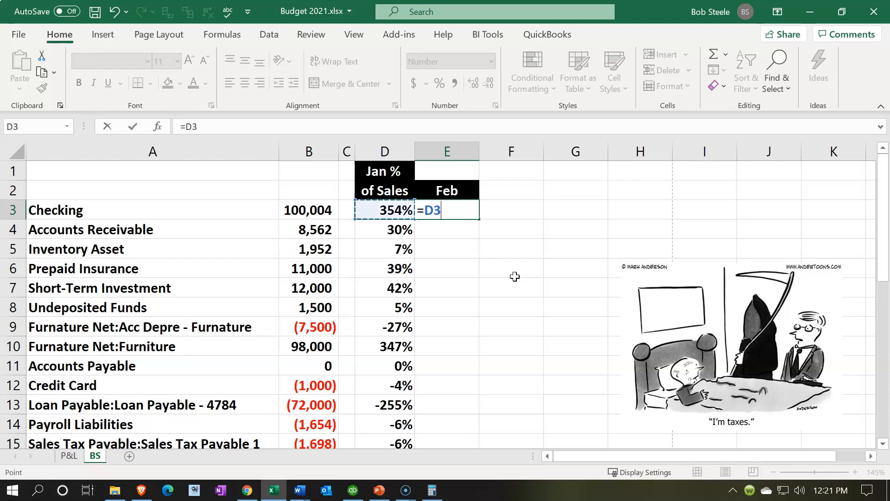
pyautogui.write('*')
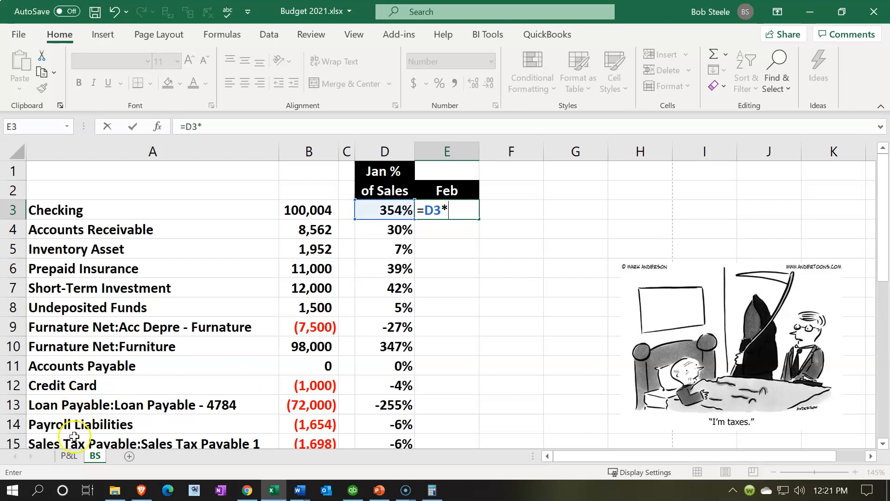
pyautogui.click(69, 455)
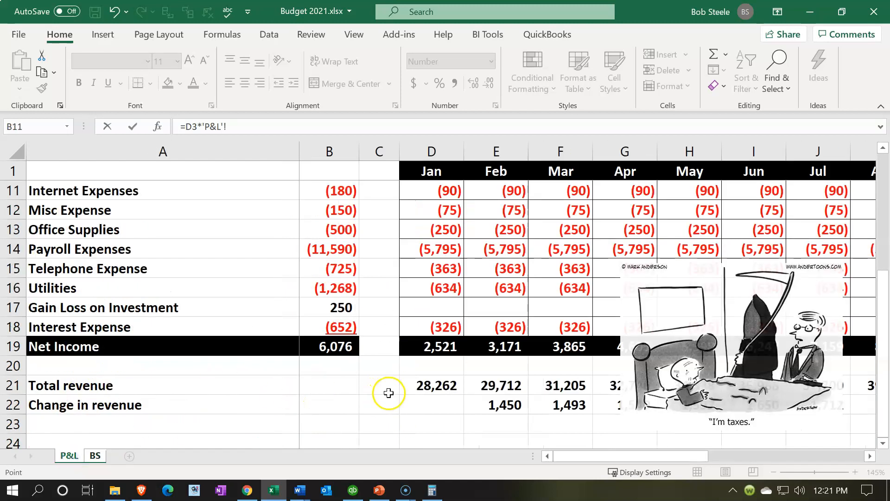
pyautogui.click(505, 386)
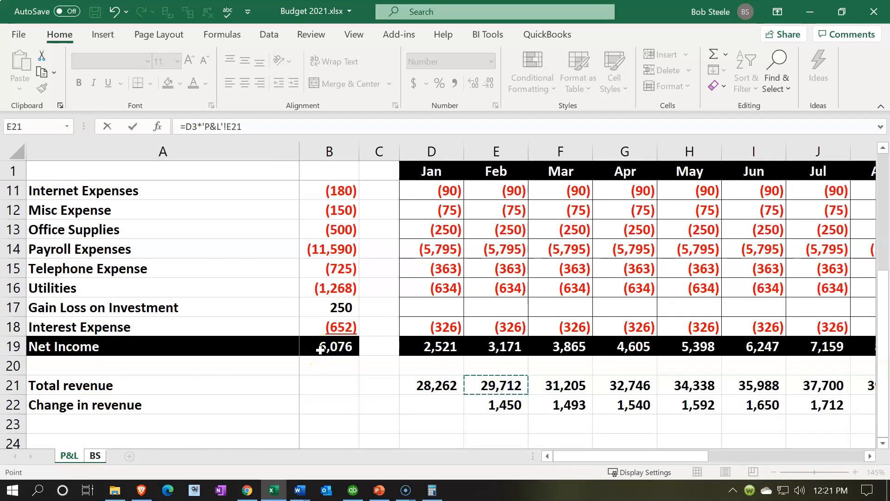
pyautogui.press('Return')
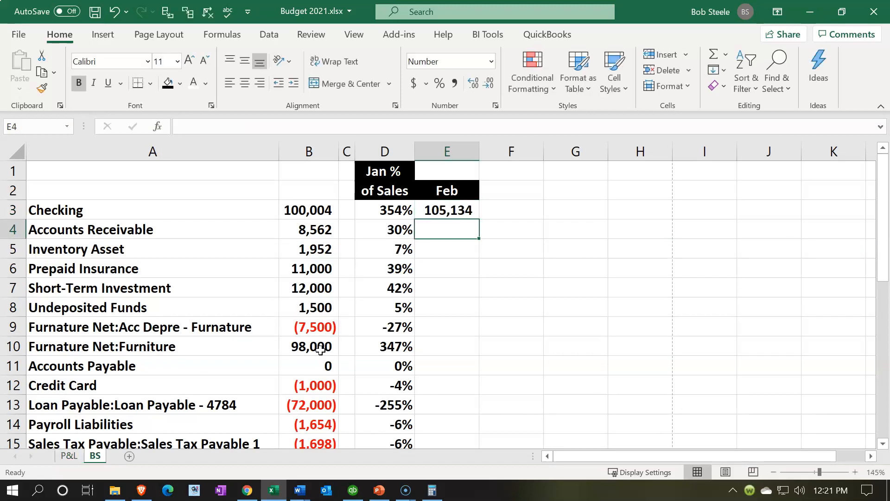
pyautogui.doubleClick(427, 210)
pyautogui.click(236, 130)
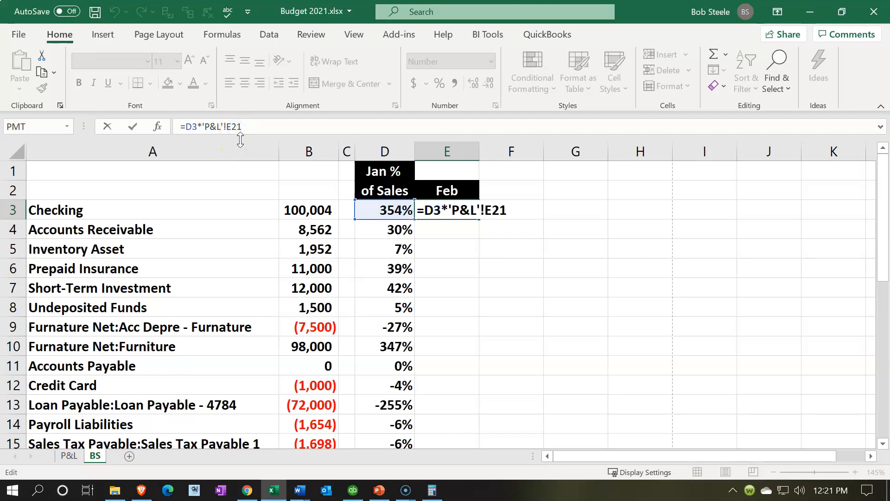
pyautogui.press('Return')
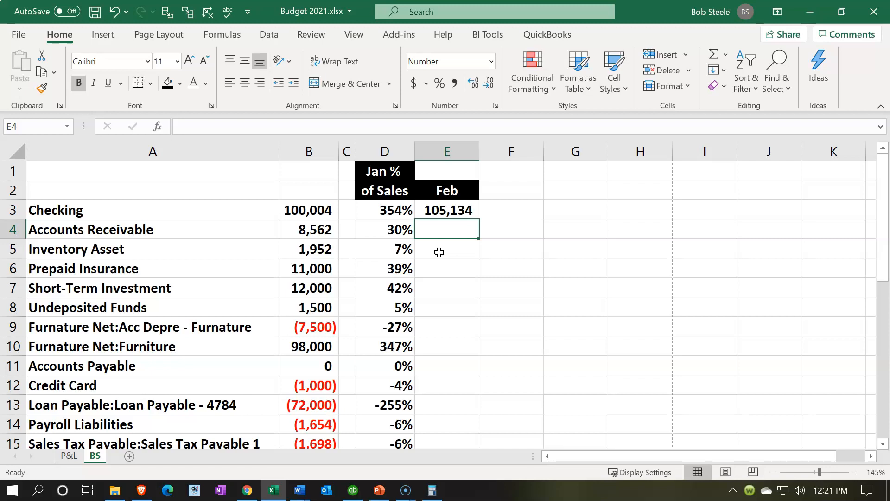
# Look up February's change in revenue on the P&L sheet, and calculate the Checking increase in F3 of BS with =E3-B3
pyautogui.click(63, 461)
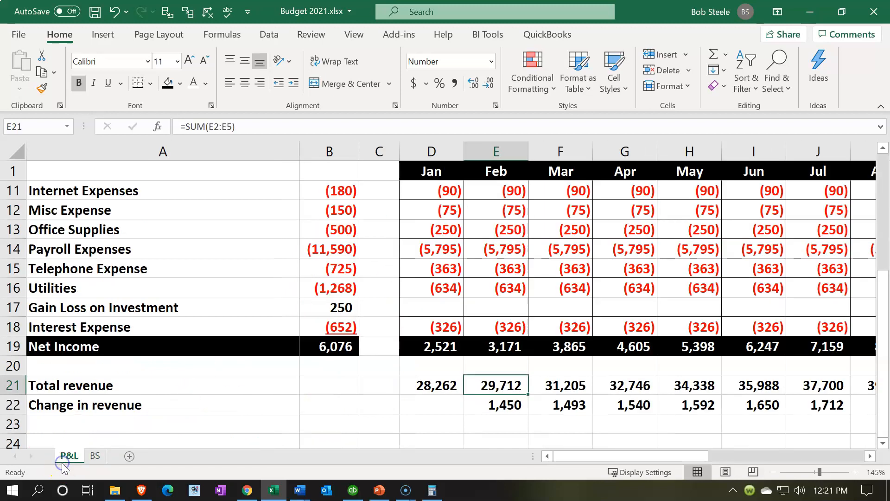
pyautogui.click(477, 408)
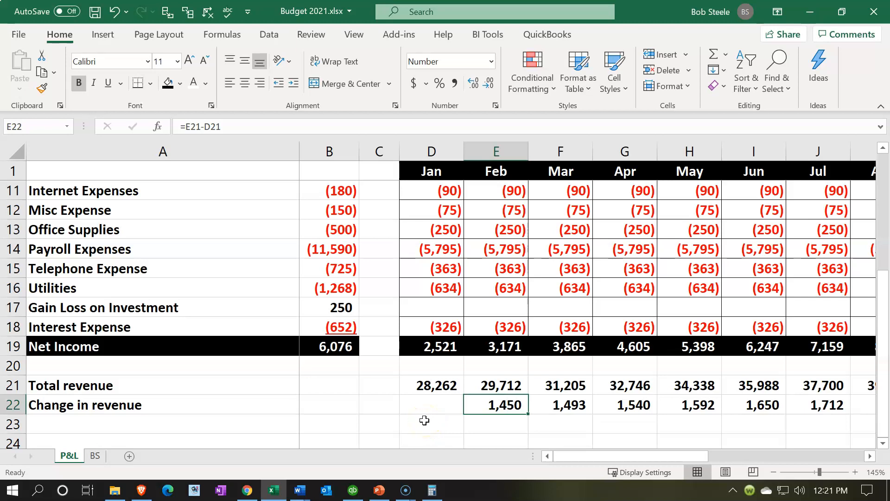
pyautogui.click(95, 457)
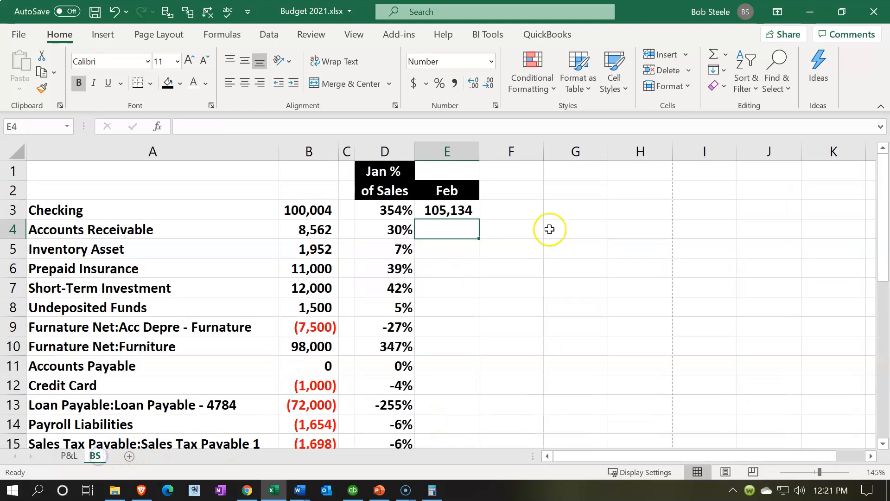
pyautogui.click(509, 209)
pyautogui.write('=')
pyautogui.press('Left')
pyautogui.write('-')
pyautogui.press('Left')
pyautogui.press('Left')
pyautogui.press('Left')
pyautogui.press('Left')
pyautogui.press('Return')
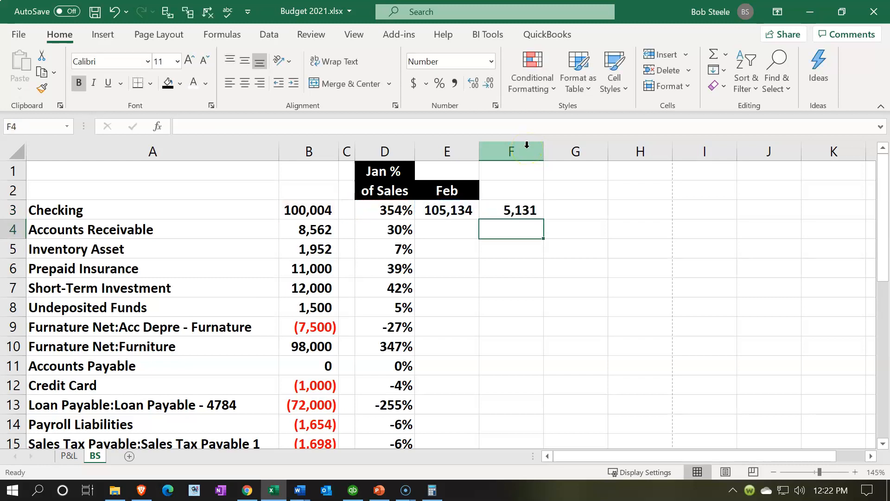
# Cross-check the Checking increase in F4 with =D3*'P&L'!E22, and clear the test calculations in F3:F4
pyautogui.write('=')
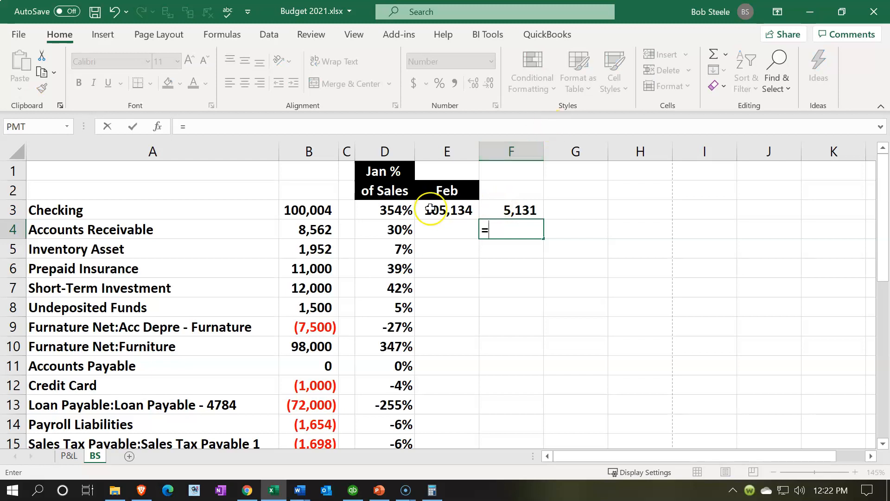
pyautogui.click(391, 209)
pyautogui.write('*')
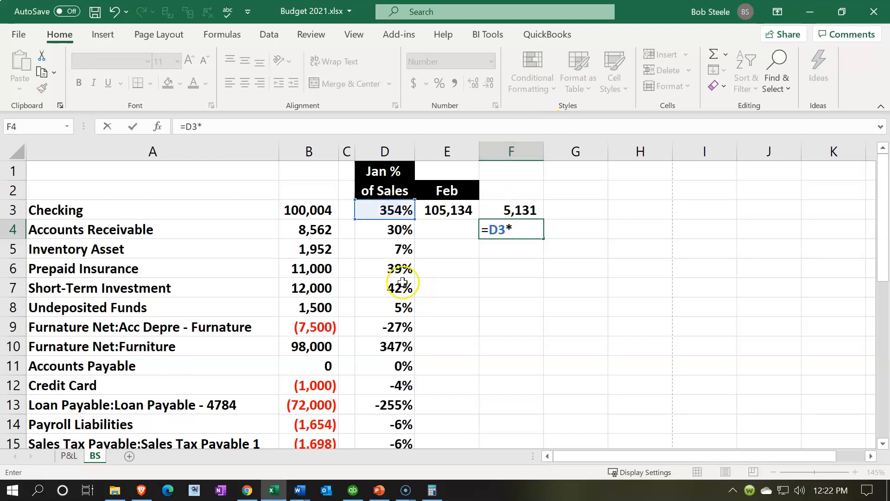
pyautogui.click(70, 456)
pyautogui.click(493, 405)
pyautogui.hotkey('ctrl', 'Return')
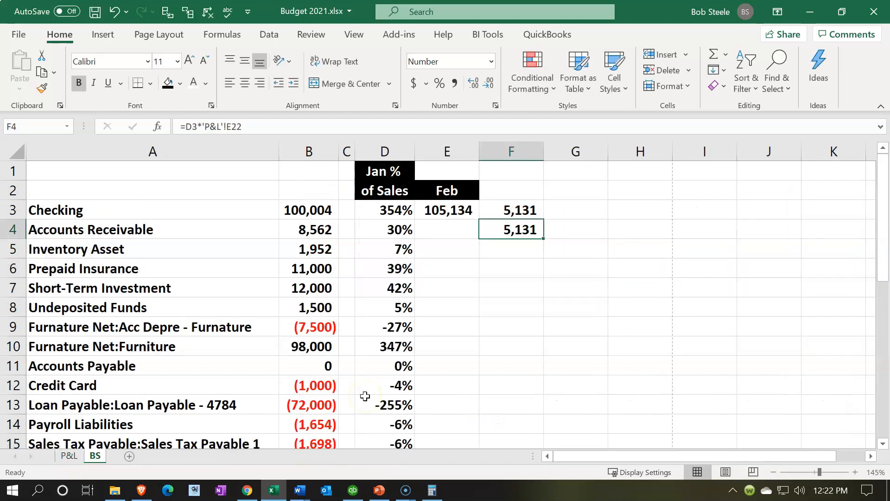
pyautogui.moveTo(502, 210); pyautogui.dragTo(505, 221)
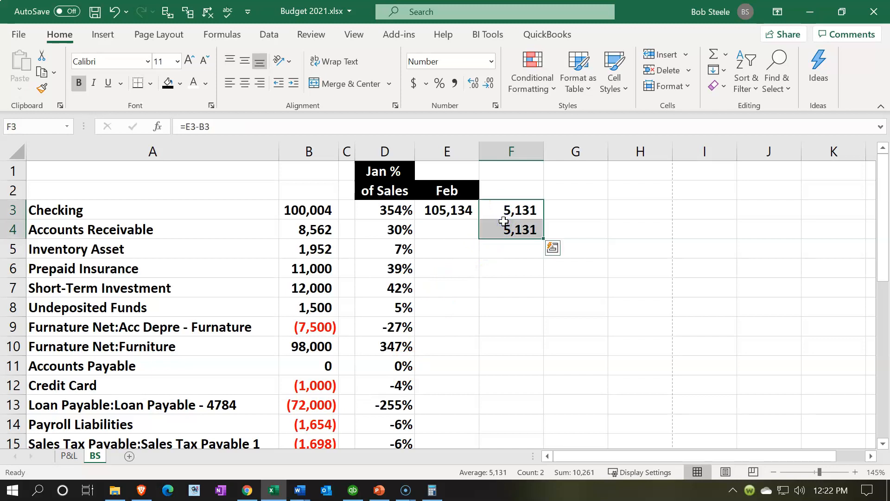
pyautogui.press('Delete')
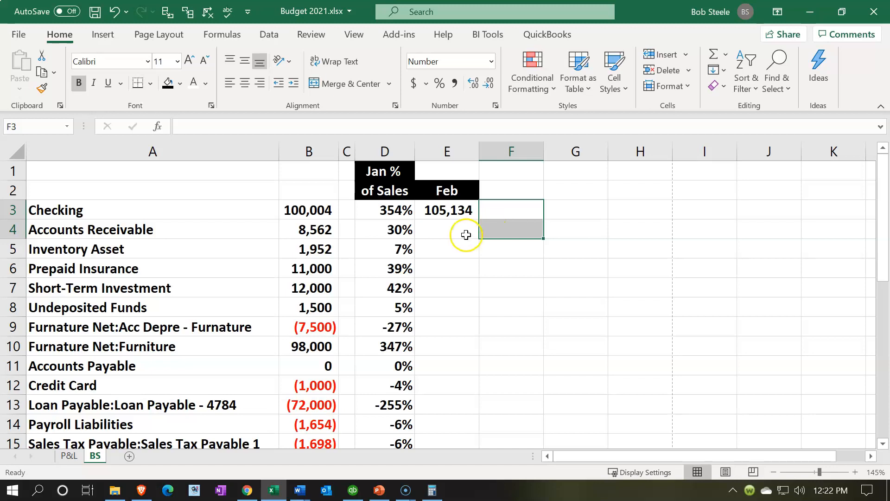
# Copy the February Checking formula from E3 down to Accounts Receivable in E4, and check the copied formula's references
pyautogui.click(456, 212)
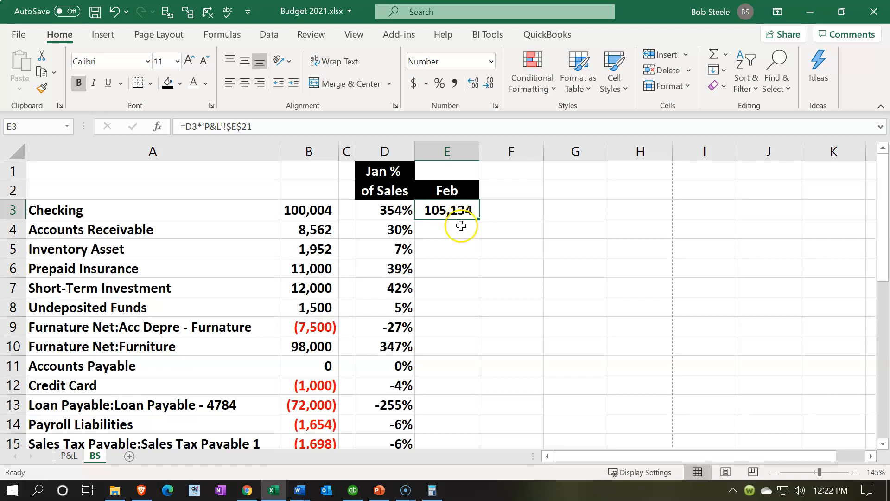
pyautogui.moveTo(480, 222)
pyautogui.mouseDown()
pyautogui.moveTo(482, 244)
pyautogui.moveTo(478, 237)
pyautogui.mouseUp()
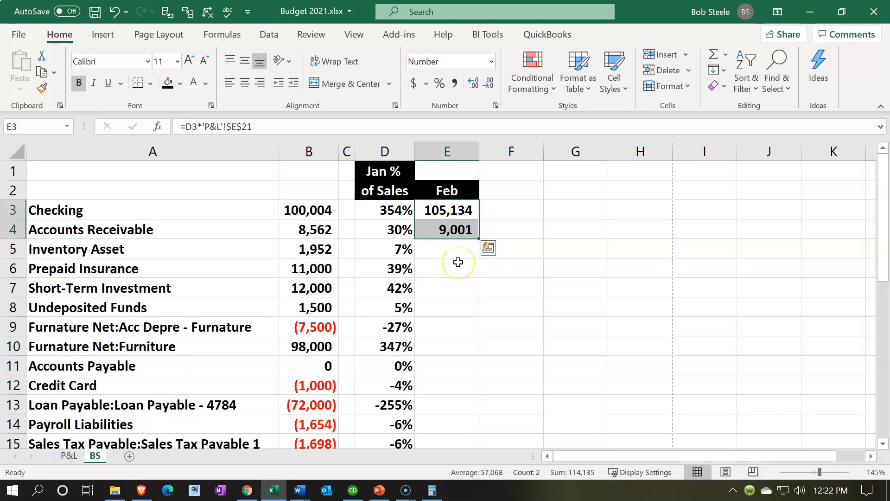
pyautogui.doubleClick(457, 230)
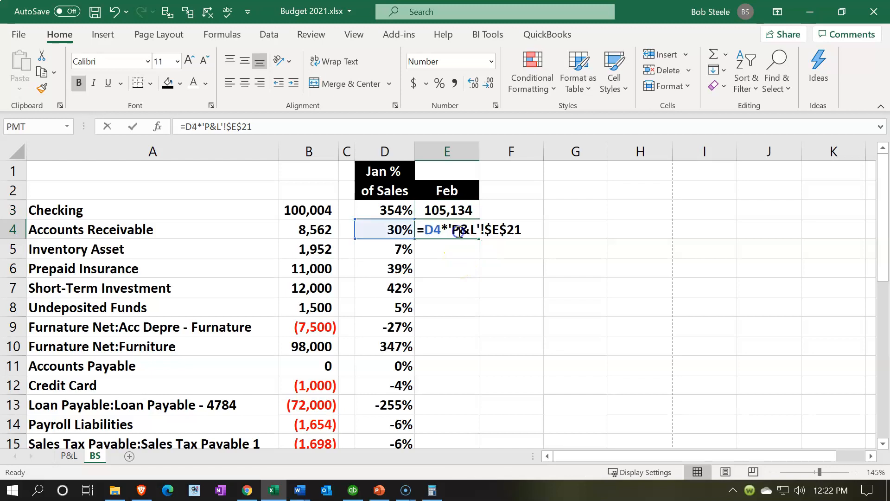
pyautogui.press('Return')
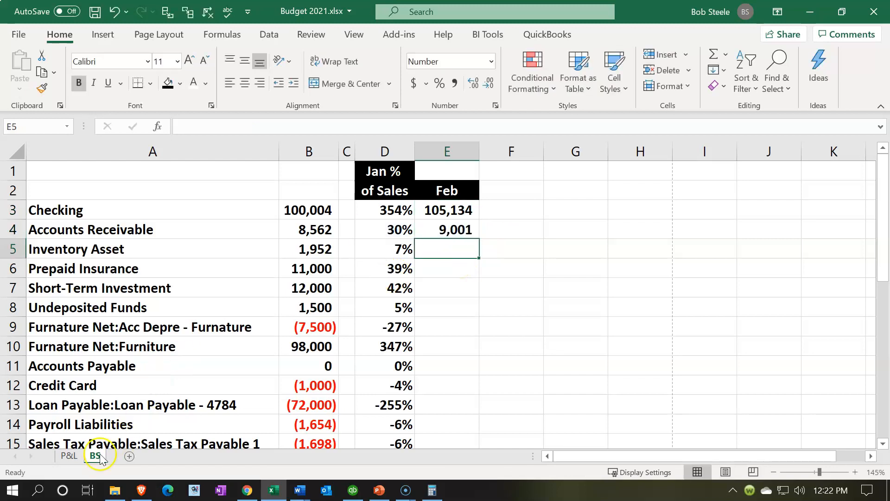
# Compare the Accounts Receivable formula in E4 of BS with the total revenue and change in revenue rows on the P&L sheet
pyautogui.click(70, 457)
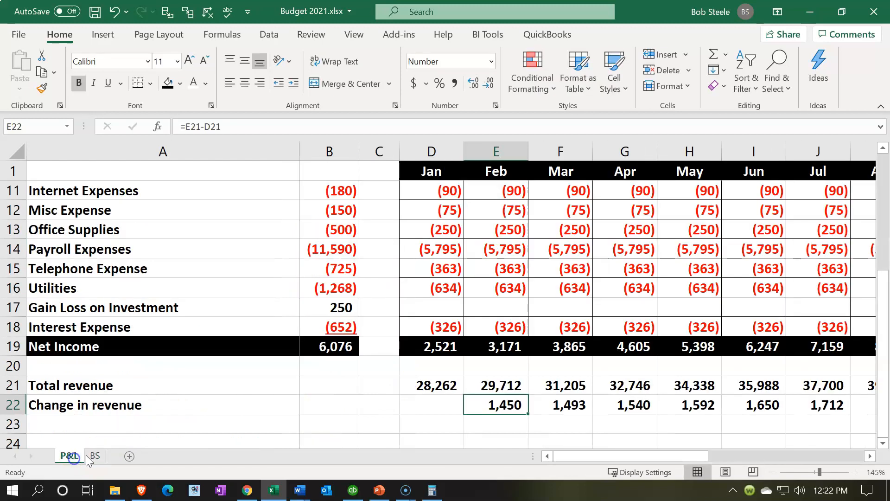
pyautogui.click(571, 406)
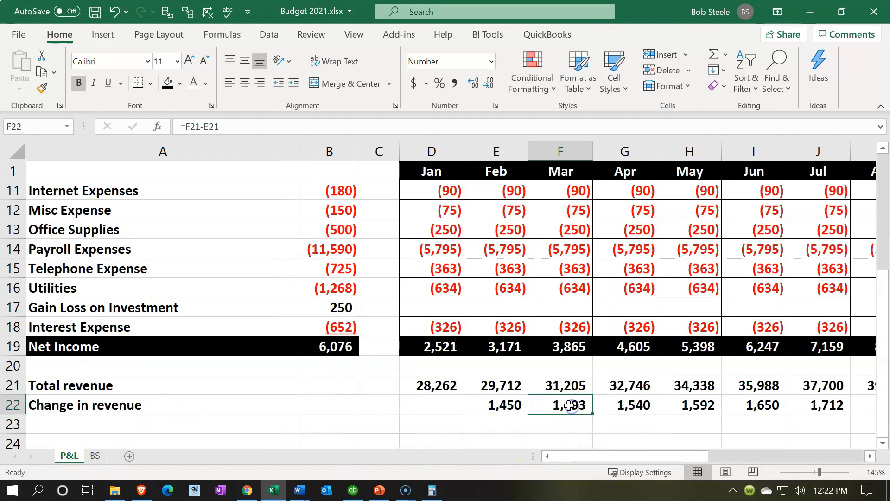
pyautogui.click(98, 457)
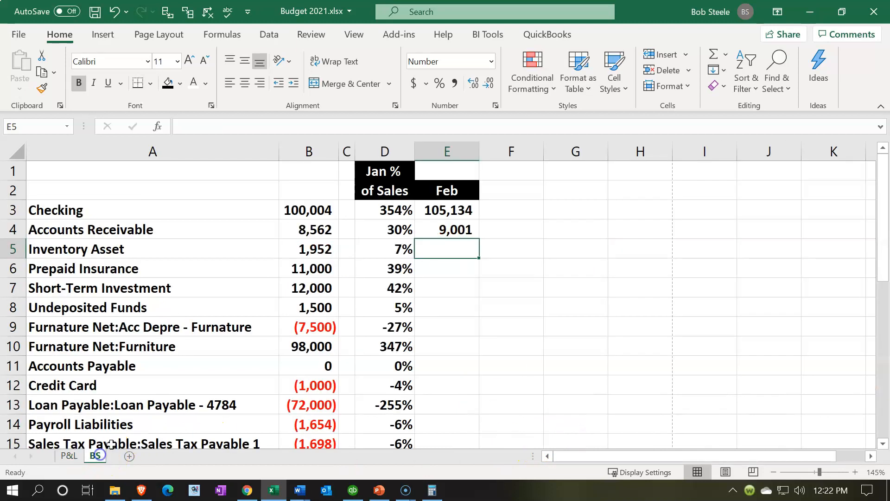
pyautogui.doubleClick(447, 227)
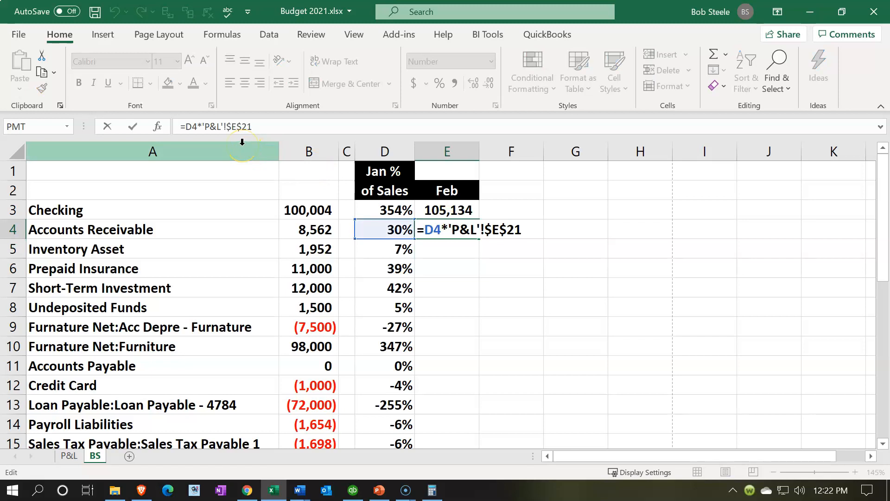
pyautogui.press('Return')
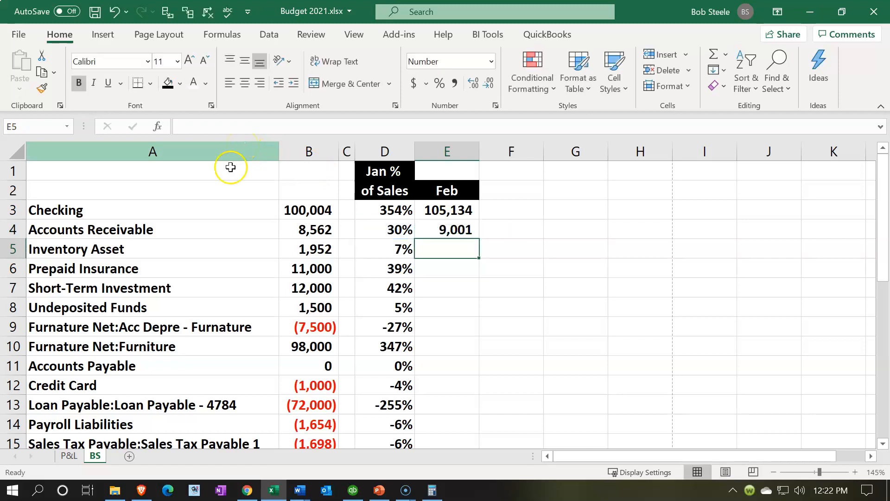
pyautogui.click(69, 456)
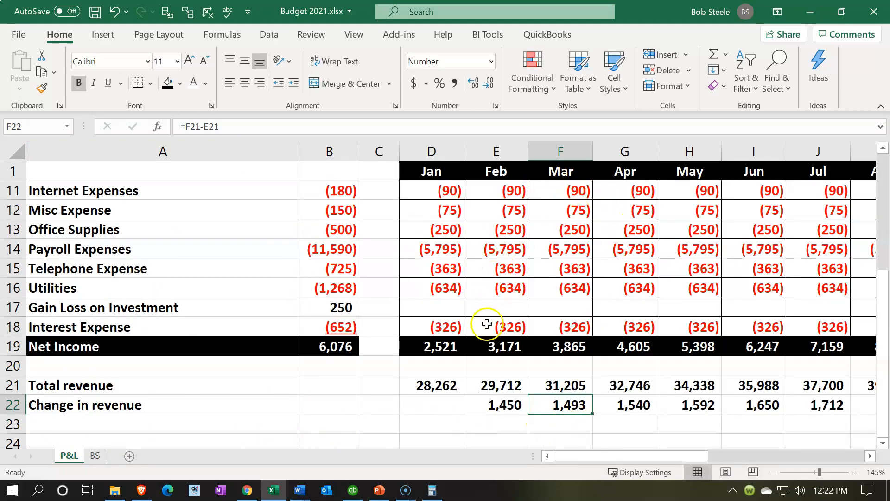
# On the BS sheet, extend the February formula from E4 to Inventory Asset in E5
pyautogui.click(95, 456)
pyautogui.click(461, 230)
pyautogui.moveTo(478, 239); pyautogui.dragTo(474, 259)
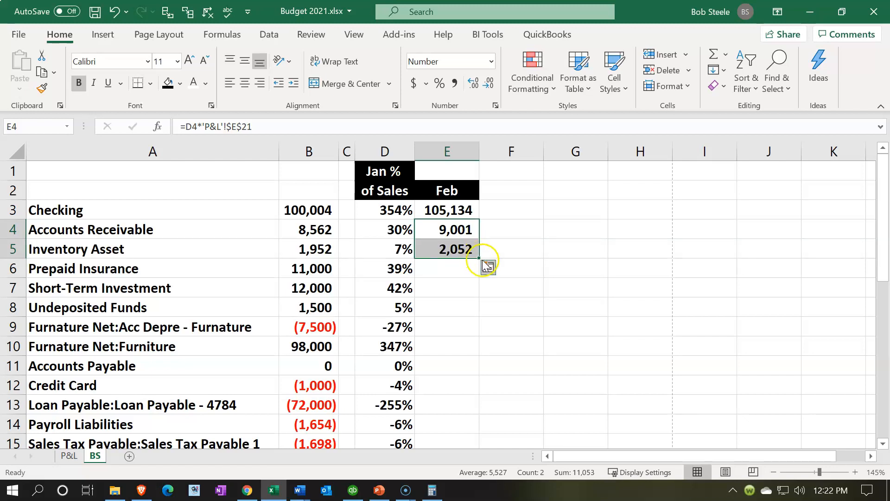
# Try the February percentage-of-sales formula for Prepaid Insurance in E6, and clear that cell
pyautogui.moveTo(479, 258); pyautogui.dragTo(479, 259)
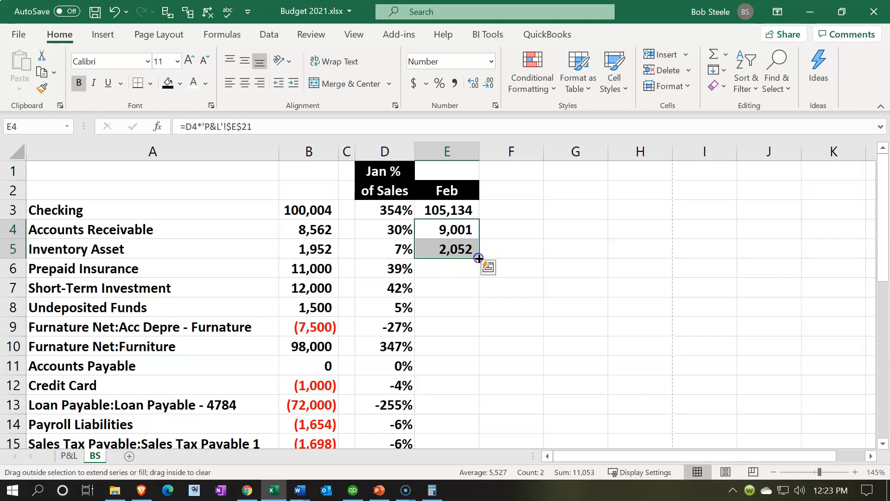
pyautogui.moveTo(479, 259); pyautogui.dragTo(475, 277)
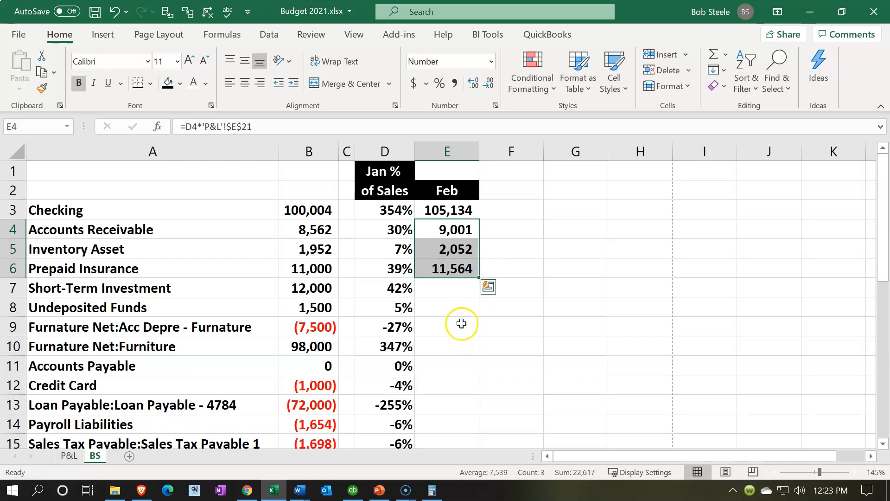
pyautogui.click(464, 273)
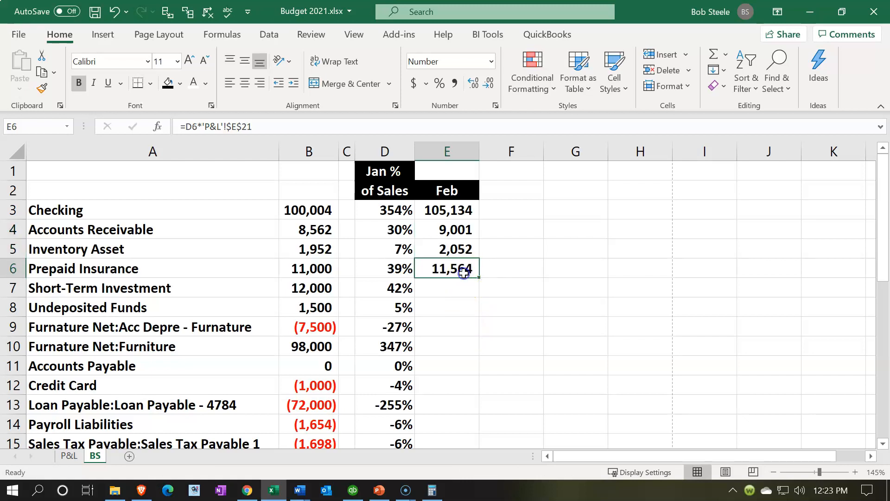
pyautogui.press('Delete')
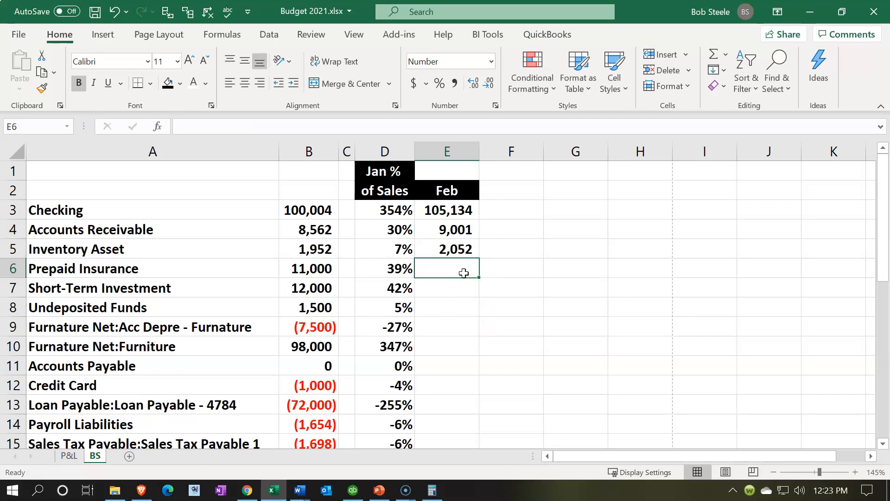
pyautogui.click(458, 249)
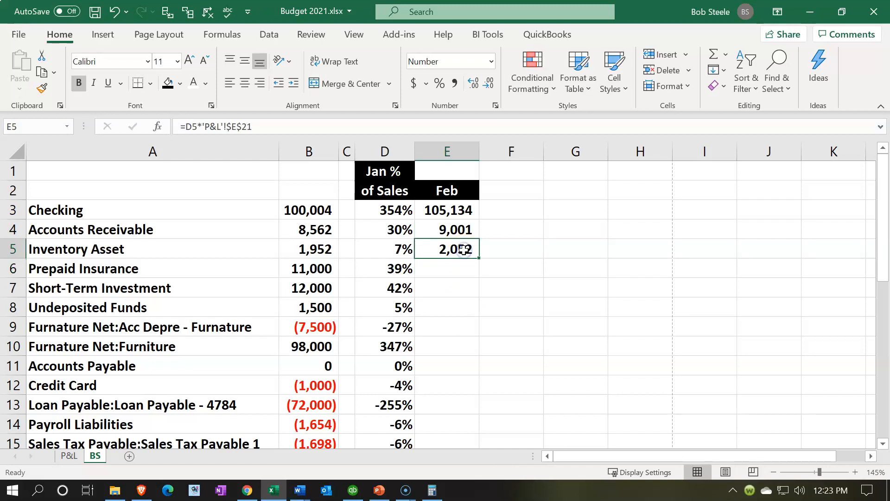
# Fill the February Inventory Asset formula in E5 down one row to Prepaid Insurance in E6
pyautogui.hotkey('ctrl', 'c')
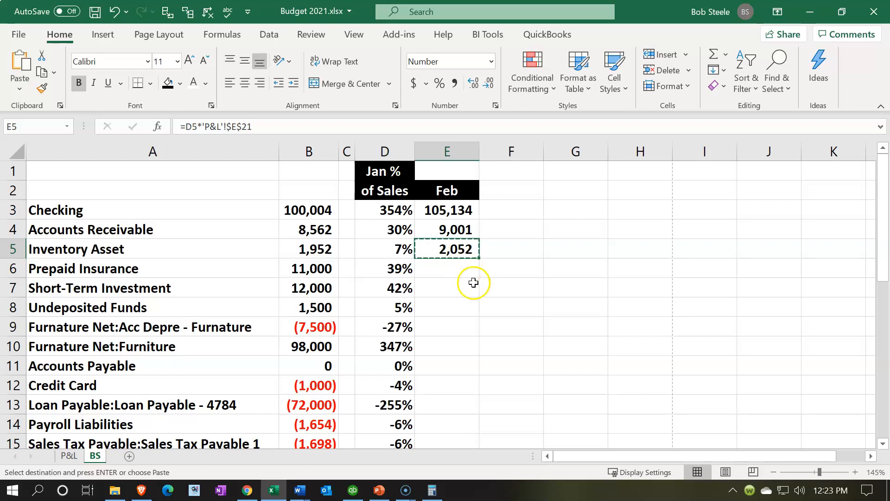
pyautogui.click(464, 284)
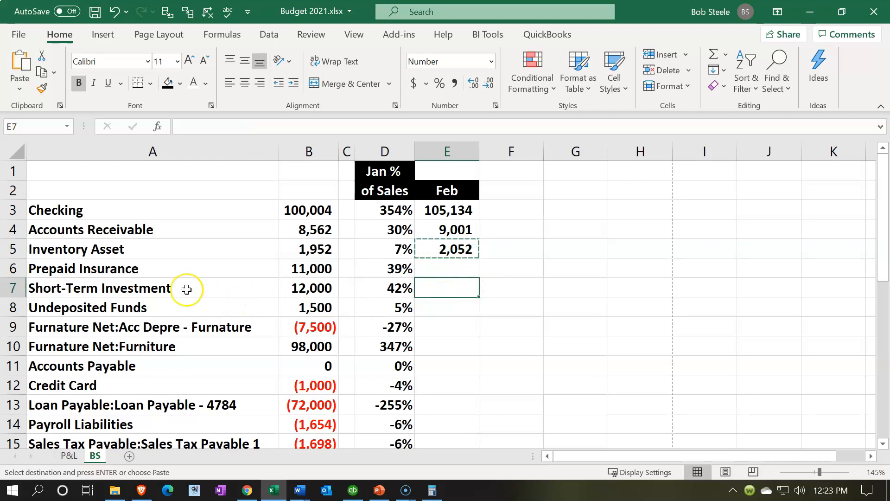
pyautogui.click(458, 253)
pyautogui.moveTo(479, 260); pyautogui.dragTo(476, 272)
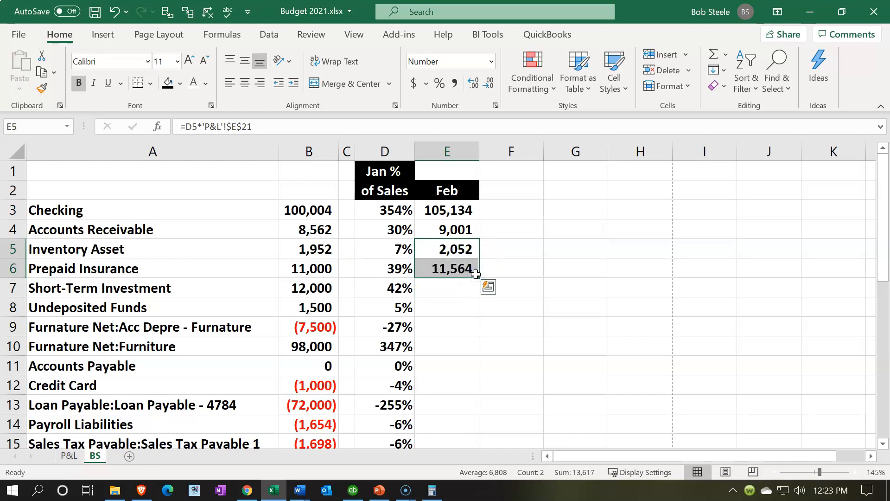
# Copy the February Prepaid Insurance formula from E6 to Undeposited Funds in E8, skipping Short-Term Investment
pyautogui.click(454, 284)
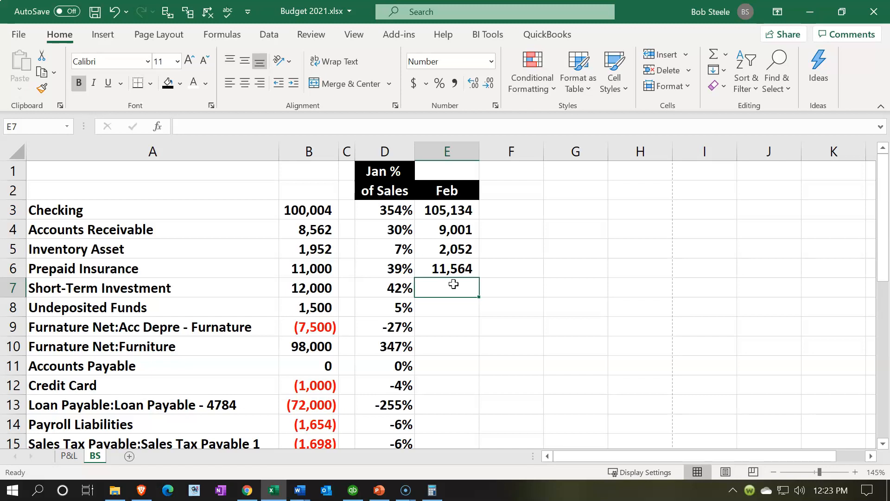
pyautogui.click(450, 309)
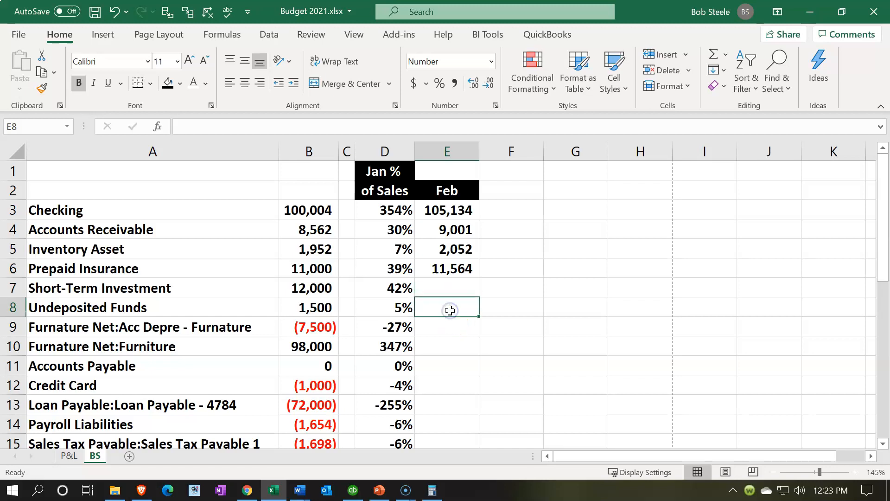
pyautogui.click(449, 263)
pyautogui.hotkey('ctrl', 'c')
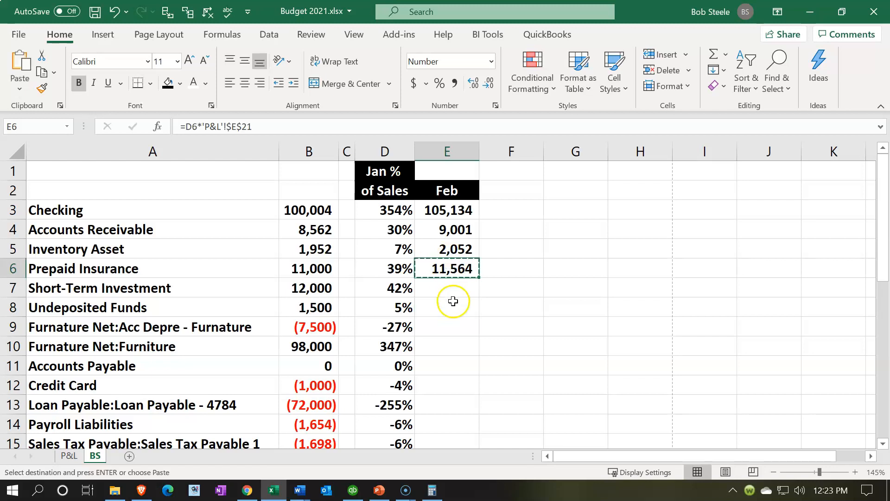
pyautogui.click(453, 304)
pyautogui.hotkey('ctrl', 'v')
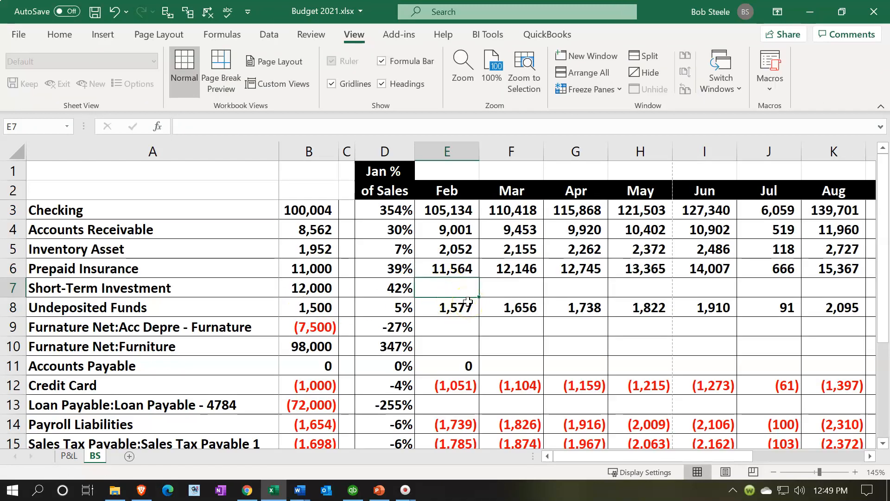
# Examine the blank February Short-Term Investment cell against its starting balance in B7, and inspect the Owners Equity formula in E18
pyautogui.press('Left')
pyautogui.press('Left')
pyautogui.press('Left')
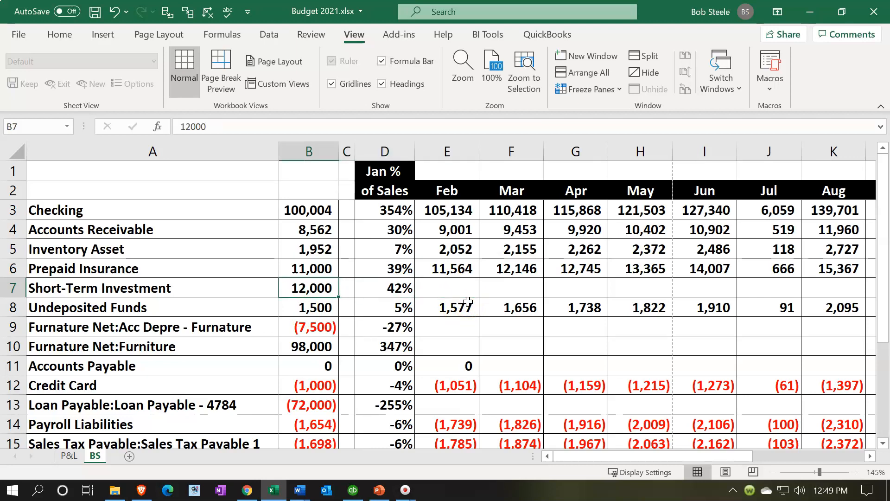
pyautogui.press('Right')
pyautogui.press('Right')
pyautogui.press('Right')
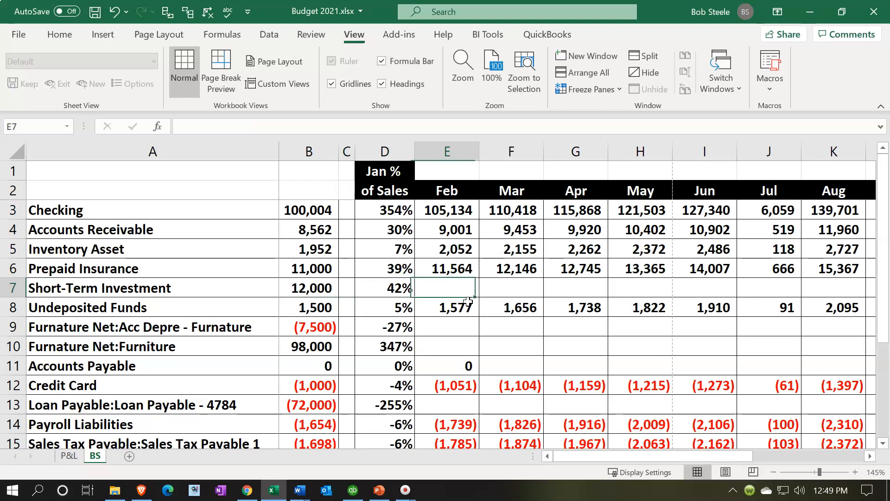
pyautogui.scroll(-3, 468, 301)
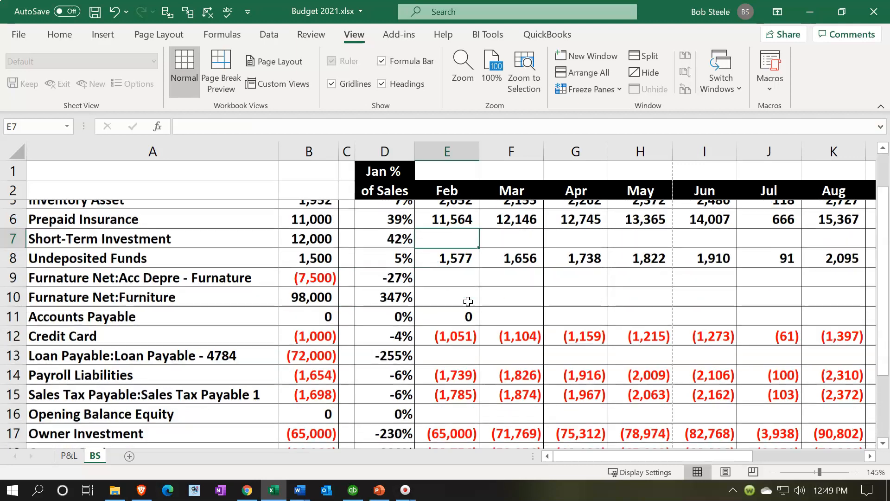
pyautogui.doubleClick(454, 330)
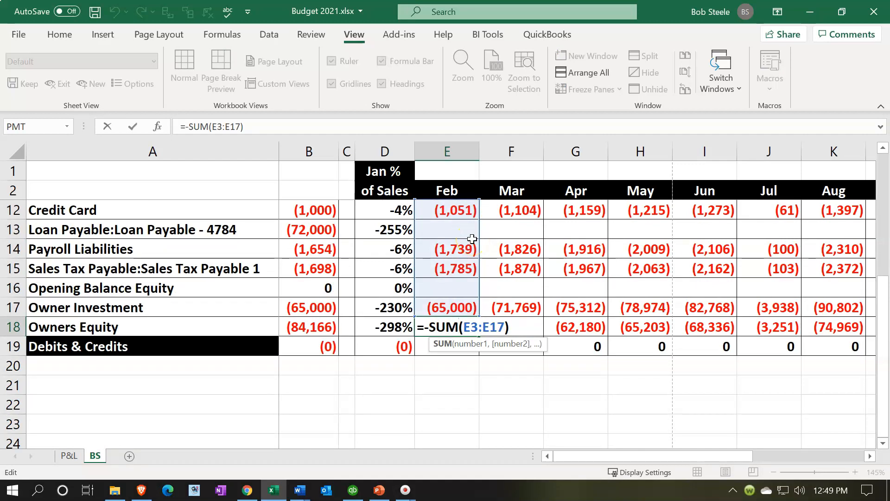
pyautogui.press('Return')
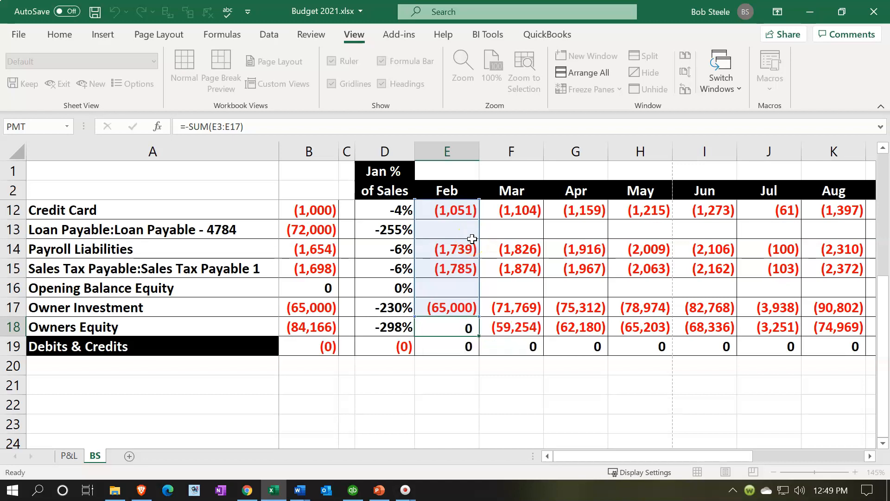
pyautogui.scroll(3, 464, 260)
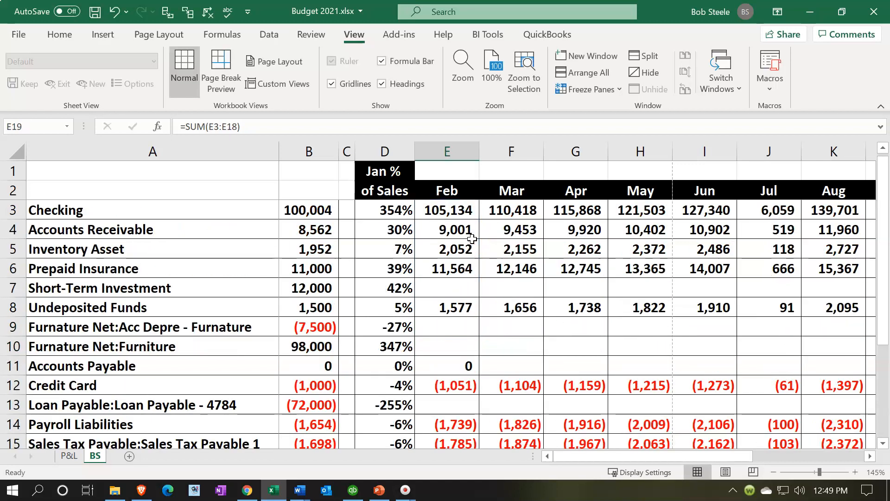
pyautogui.click(443, 286)
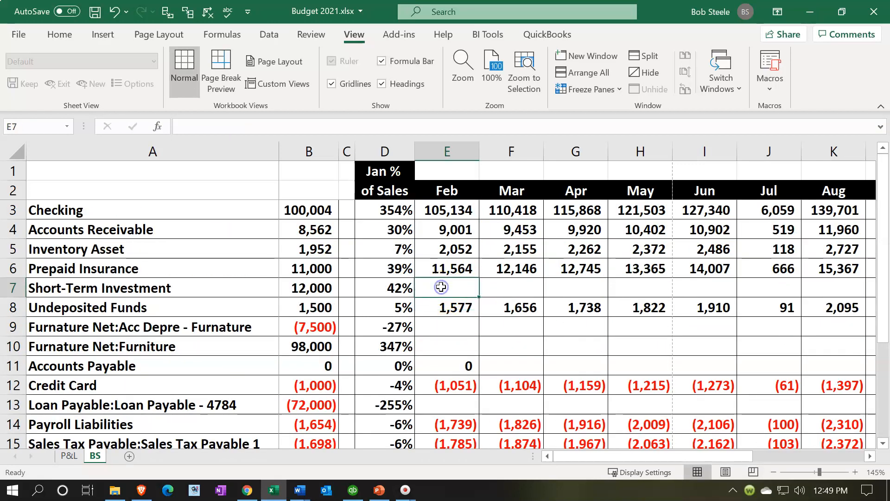
pyautogui.click(324, 288)
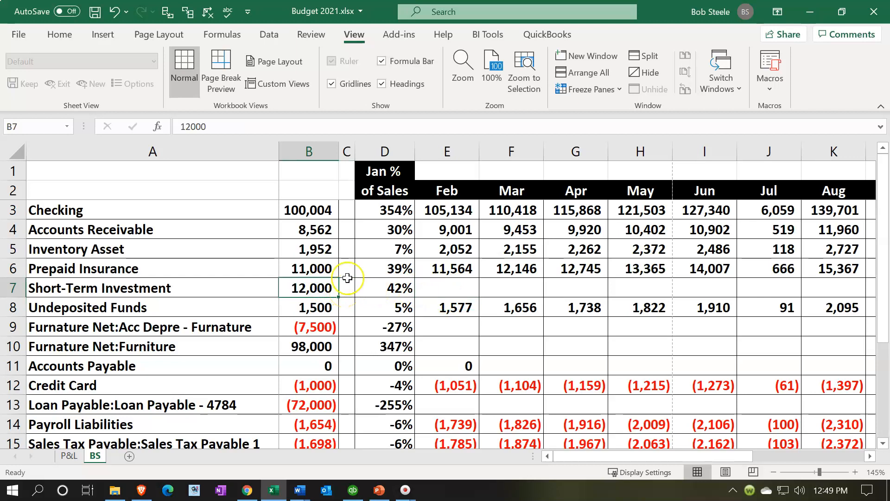
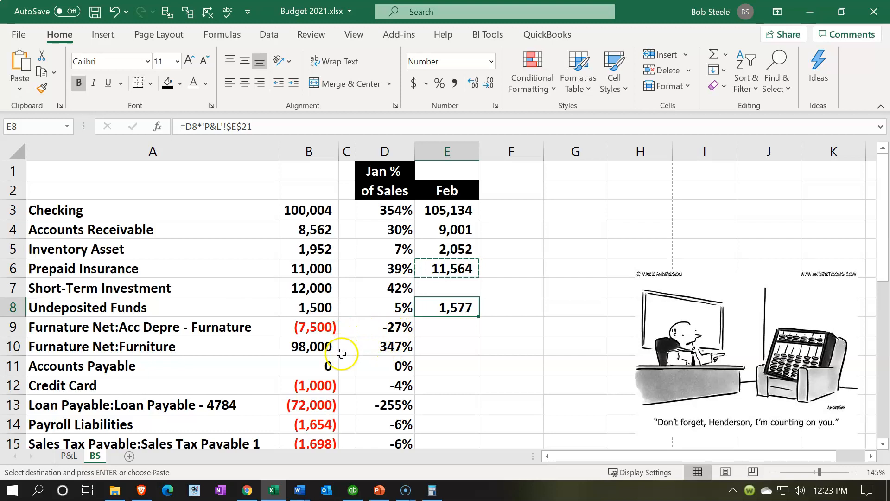
# Add the copied percent-of-sales formula, referencing 'P&L'!$E$21, to February Accounts Payable in E11 and Credit Card in E12
pyautogui.click(446, 367)
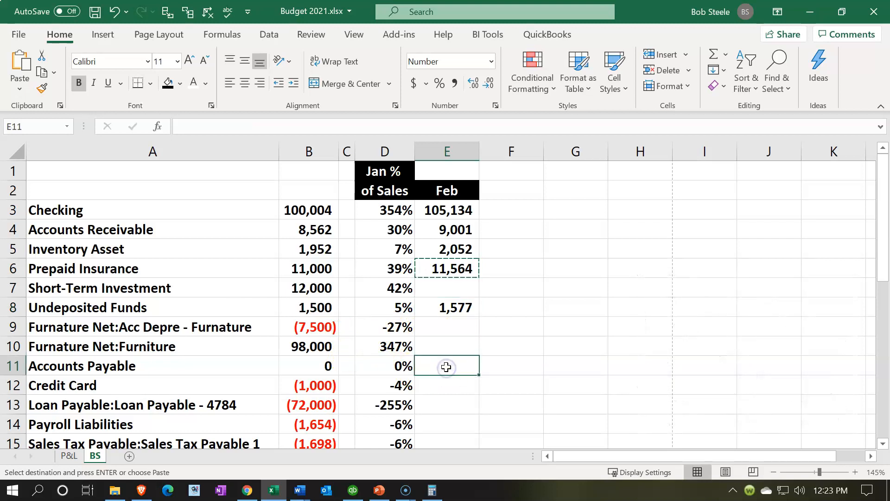
pyautogui.write("=D11*'P&L'!$E$21")
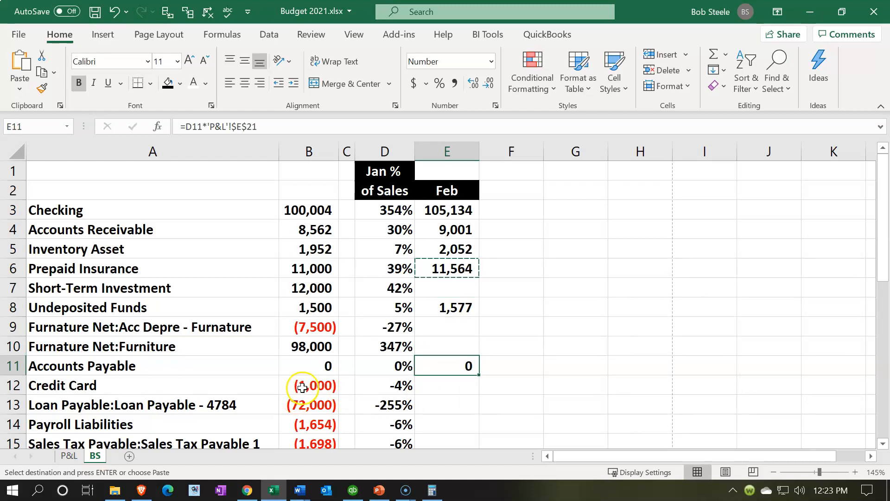
pyautogui.scroll(-1, 297, 394)
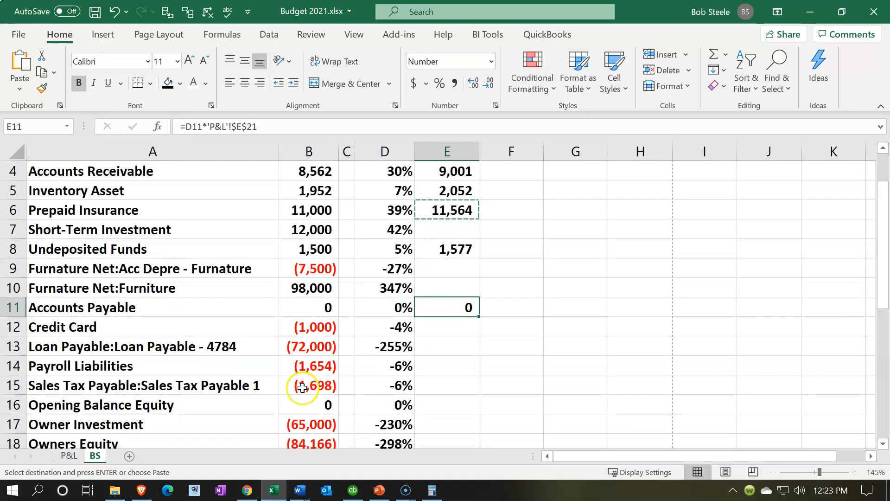
pyautogui.click(445, 333)
pyautogui.write("=D12*'P&L'!$E$21")
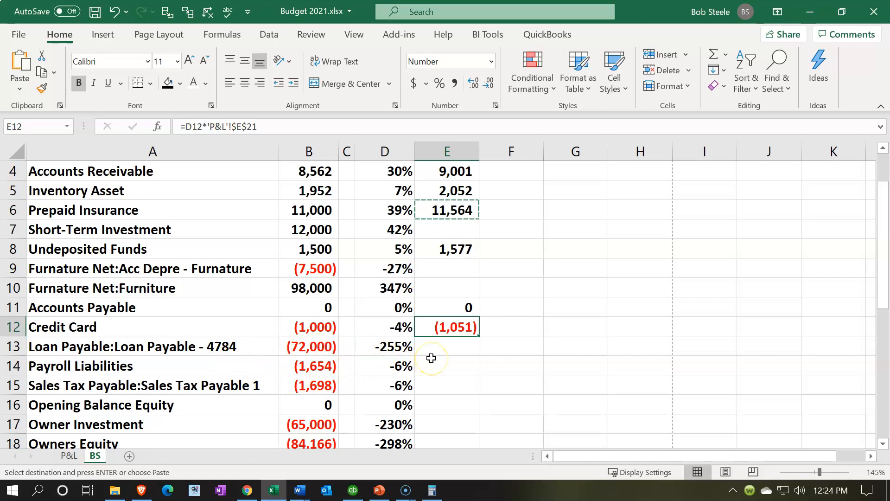
# Add the copied percent-of-sales formula to February Payroll Liabilities in E14 and Sales Tax Payable in E15
pyautogui.scroll(-1, 432, 358)
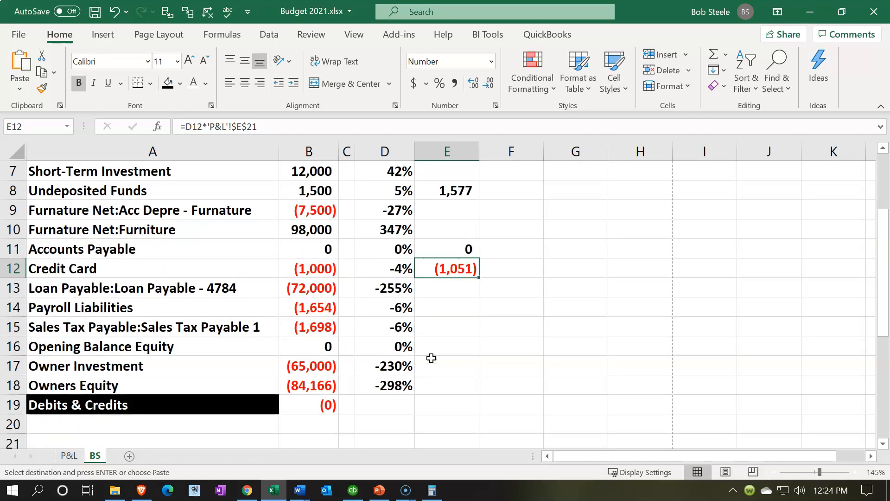
pyautogui.click(433, 308)
pyautogui.write('(1,739)')
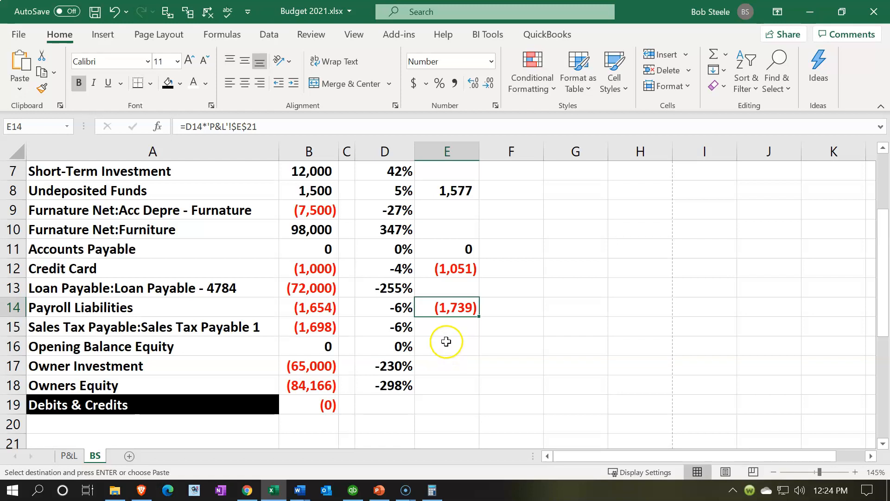
pyautogui.click(438, 329)
pyautogui.hotkey('ctrl', 'v')
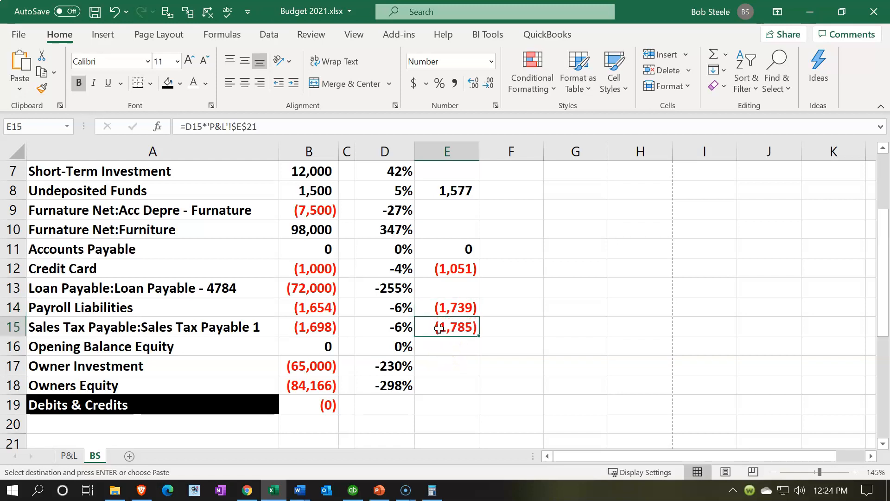
# Set February Owner Investment in E17 equal to the starting balance in B17
pyautogui.click(446, 370)
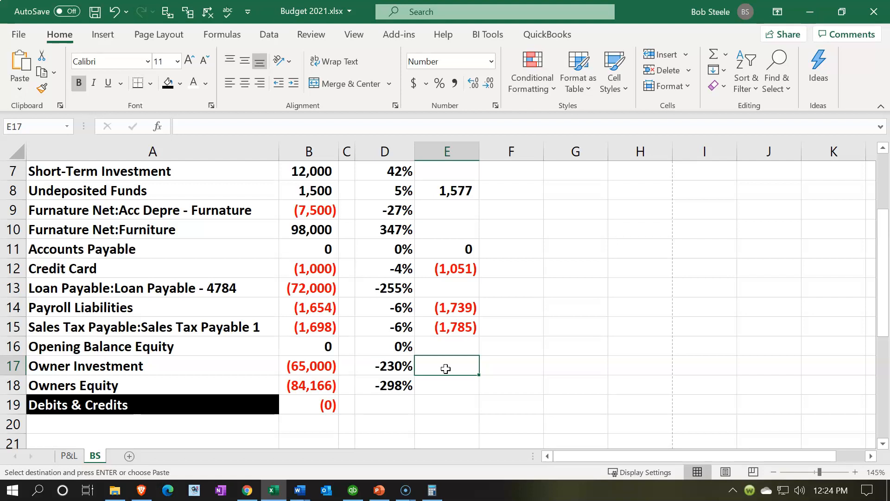
pyautogui.write('=')
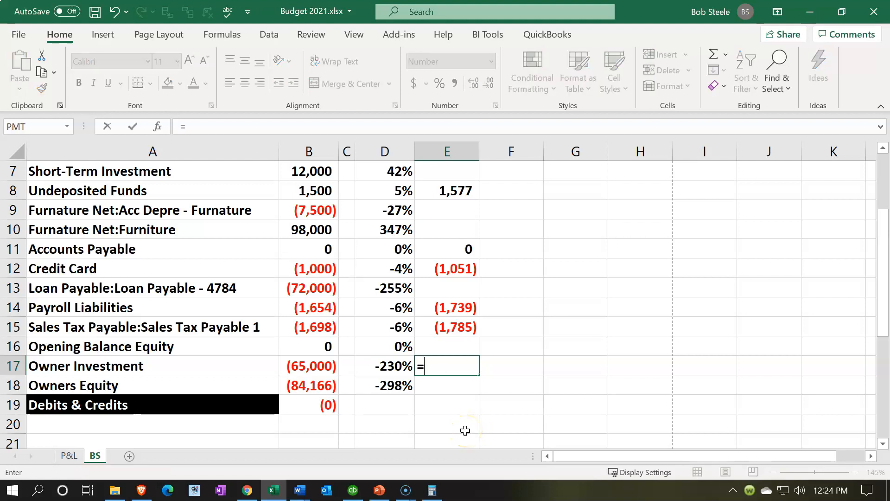
pyautogui.press('Left')
pyautogui.press('Left')
pyautogui.press('Left')
pyautogui.press('Return')
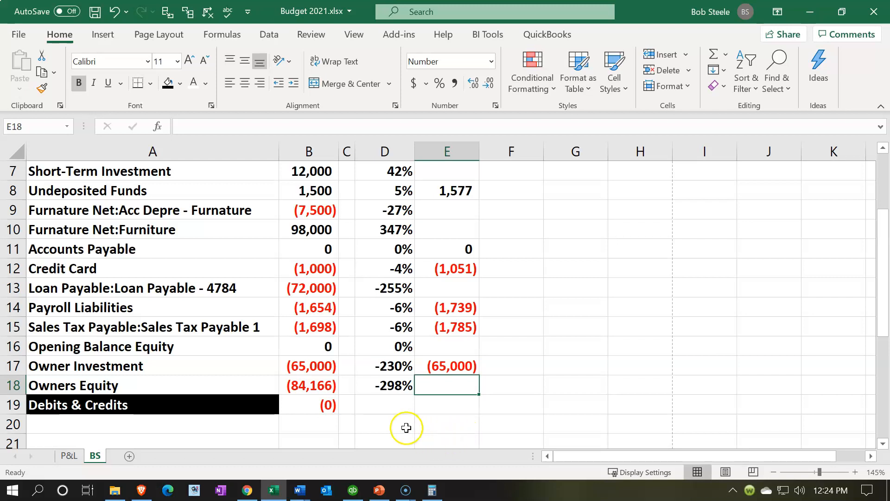
# Copy the Debits & Credits sum formula from B19 to the February column in E19
pyautogui.click(324, 408)
pyautogui.hotkey('ctrl', 'c')
pyautogui.click(459, 406)
pyautogui.hotkey('ctrl', 'v')
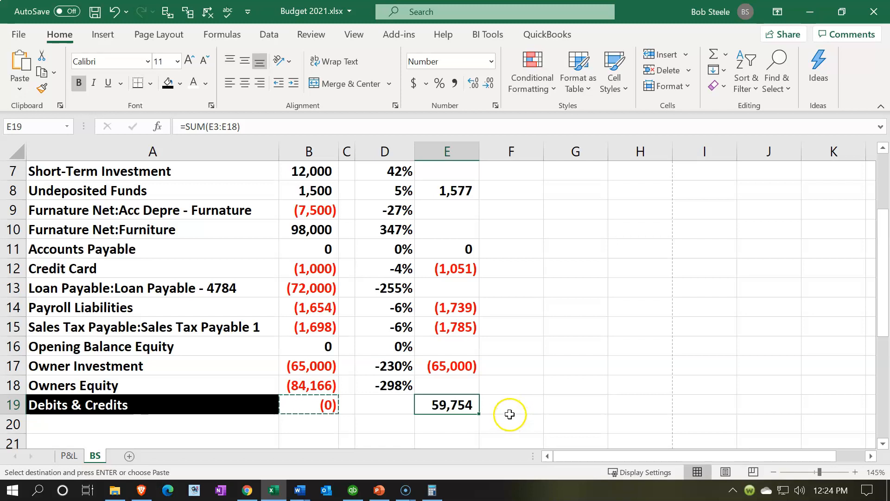
# Begin a negative SUM formula for February Owners Equity in E18
pyautogui.click(456, 385)
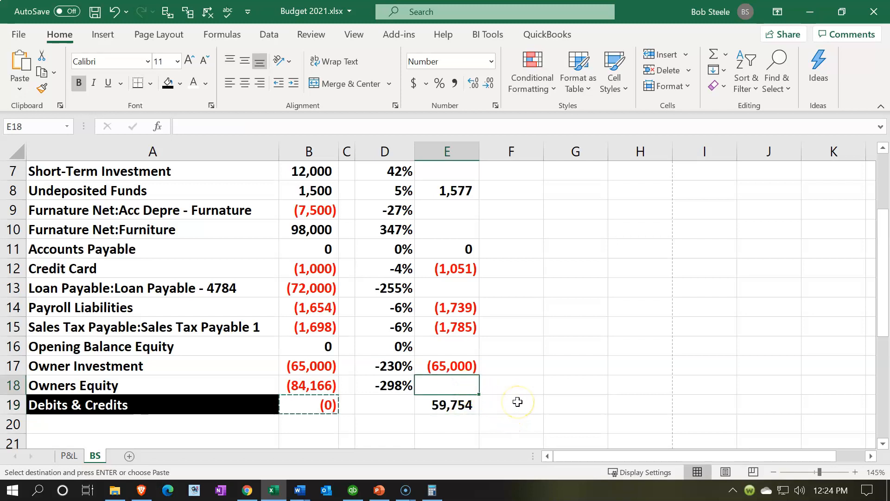
pyautogui.write('=-')
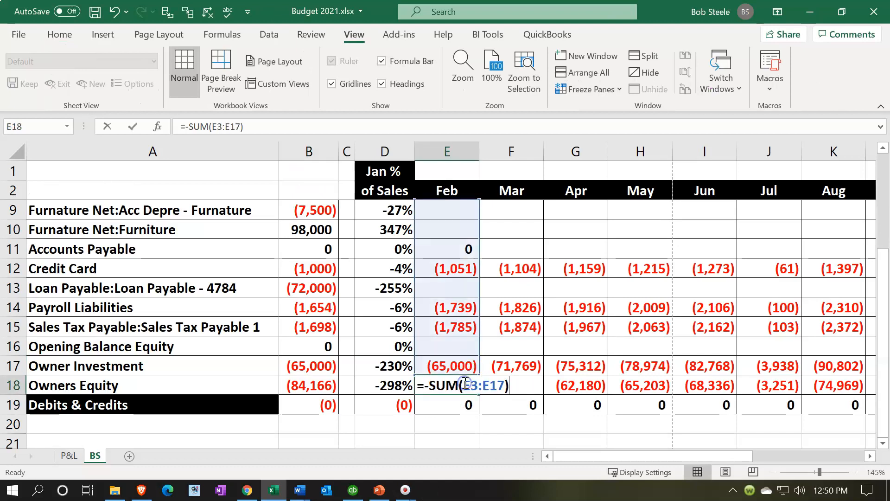
# Inspect the February Owners Equity formula in E18 and the blank February cells for Opening Balance Equity, furniture and accumulated depreciation
pyautogui.doubleClick(465, 385)
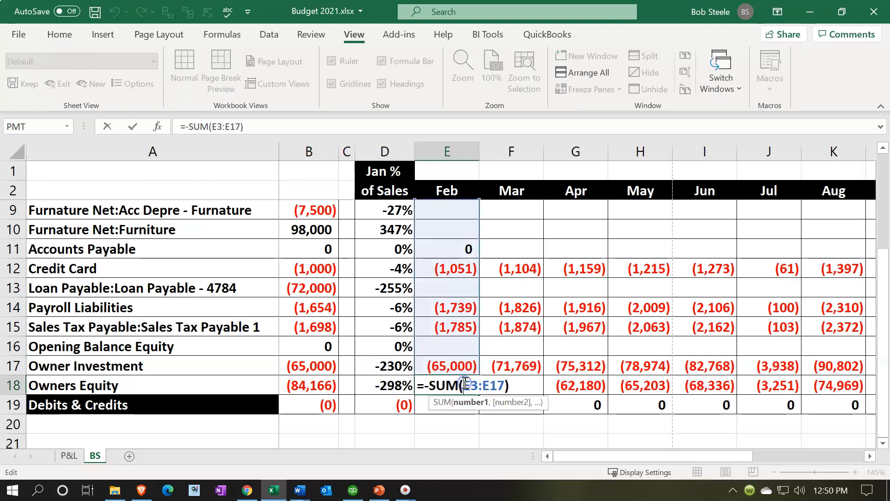
pyautogui.press('Return')
pyautogui.click(430, 344)
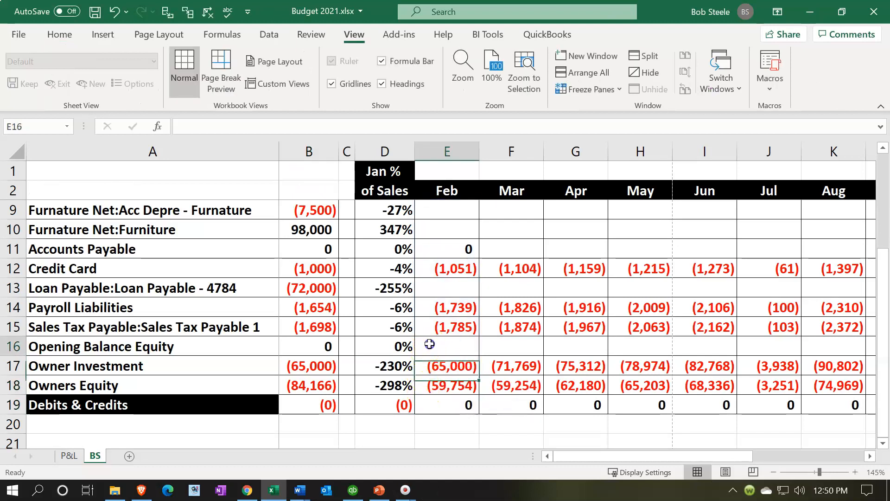
pyautogui.scroll(1, 431, 341)
pyautogui.click(467, 284)
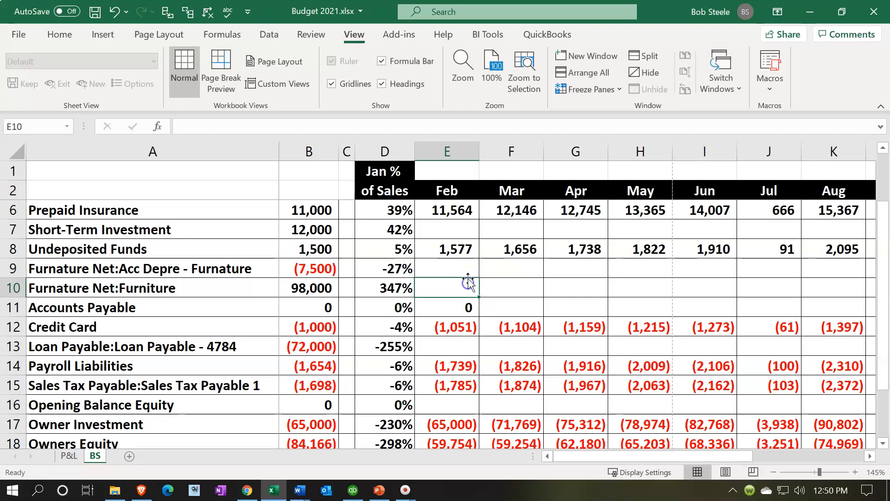
pyautogui.click(465, 268)
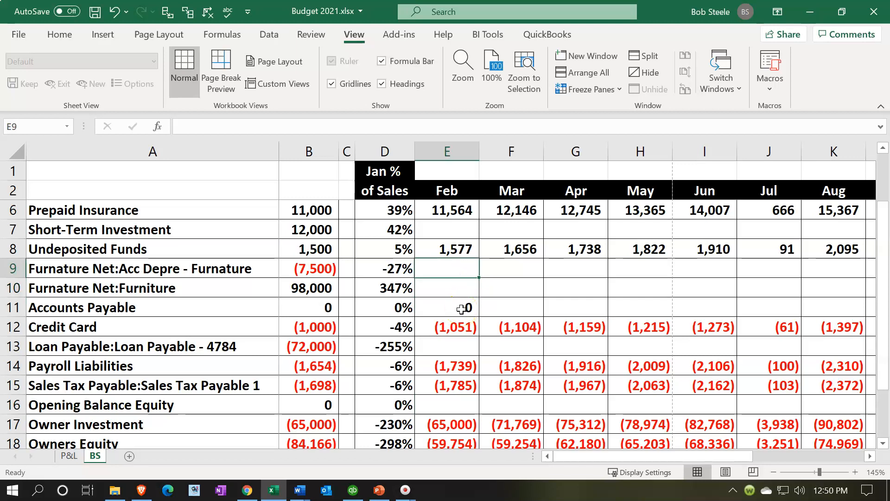
pyautogui.scroll(-2, 462, 309)
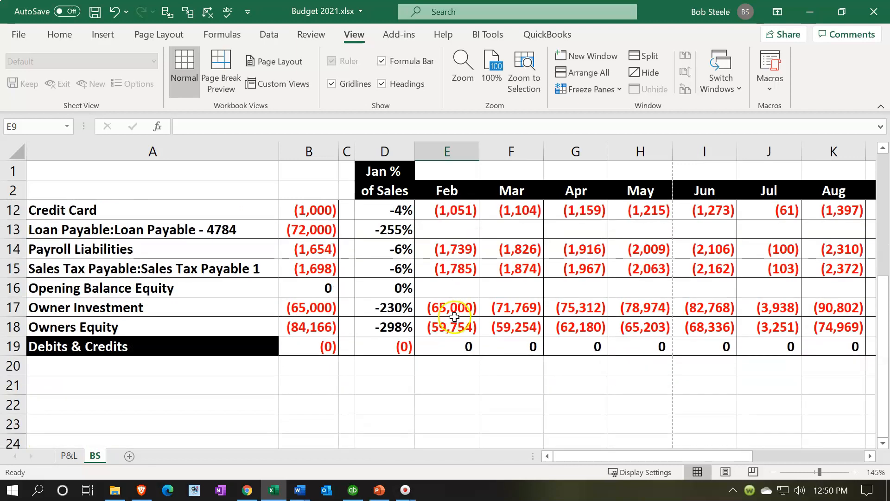
pyautogui.click(456, 322)
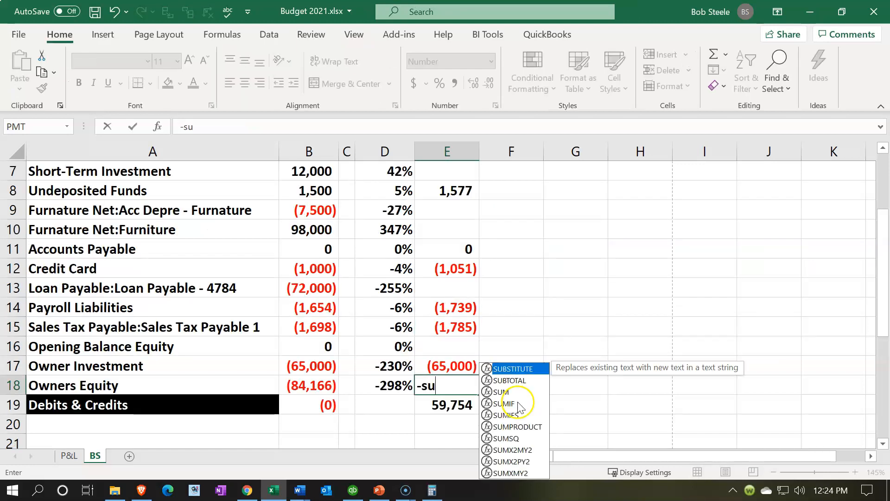
# Complete the February Owners Equity formula in E18 as the negative sum of E3:E17
pyautogui.write('m(')
pyautogui.press('Up')
pyautogui.hotkey('shift', 'Up')
pyautogui.hotkey('shift', 'Up')
pyautogui.hotkey('shift', 'Up')
pyautogui.hotkey('shift', 'Up')
pyautogui.hotkey('shift', 'Up')
pyautogui.hotkey('shift', 'Up')
pyautogui.hotkey('shift', 'Up')
pyautogui.hotkey('shift', 'Up')
pyautogui.hotkey('shift', 'Up')
pyautogui.hotkey('shift', 'Up')
pyautogui.hotkey('shift', 'Up')
pyautogui.hotkey('shift', 'Up')
pyautogui.hotkey('shift', 'Up')
pyautogui.hotkey('shift', 'Up')
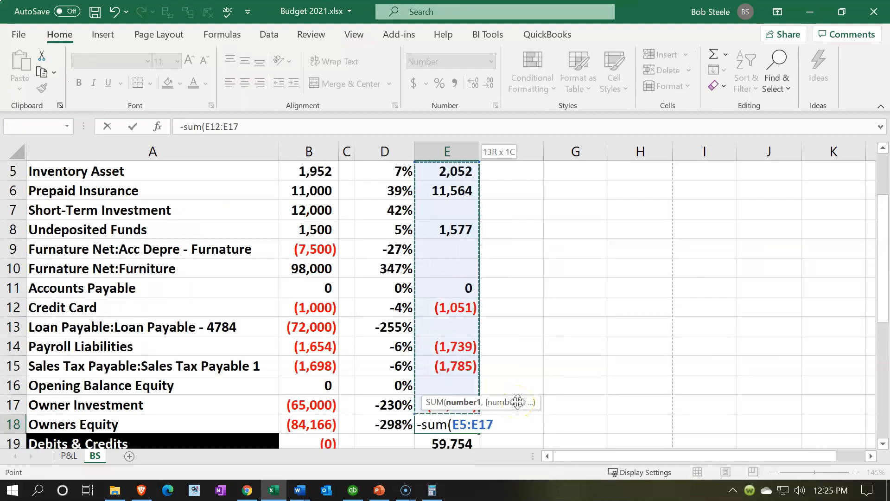
pyautogui.press('Return')
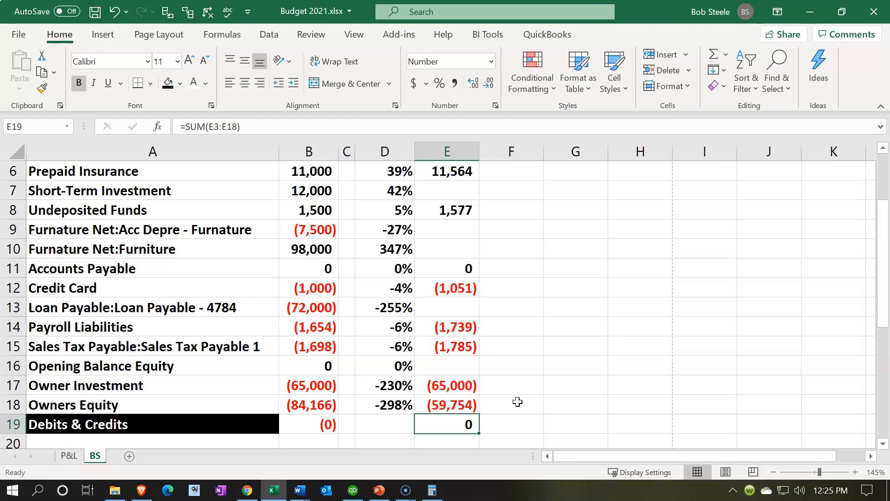
# Add a March header in F2 and apply the Feb header's formatting to it
pyautogui.scroll(2, 518, 404)
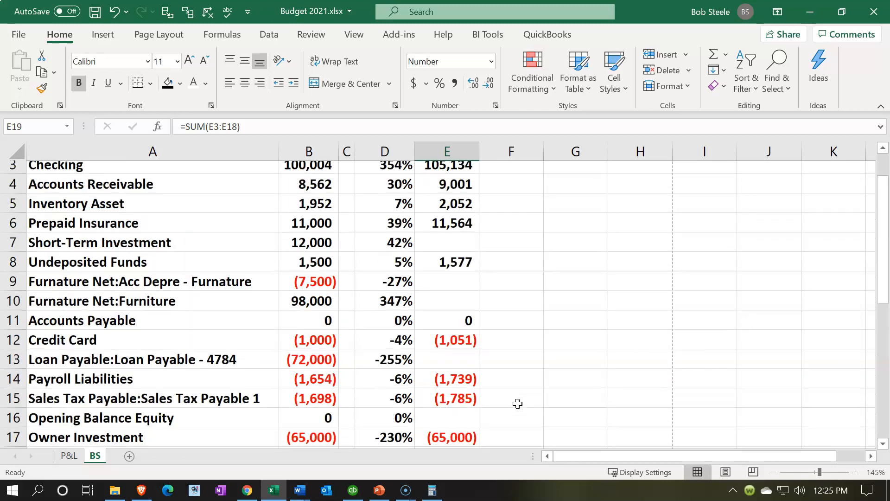
pyautogui.click(472, 196)
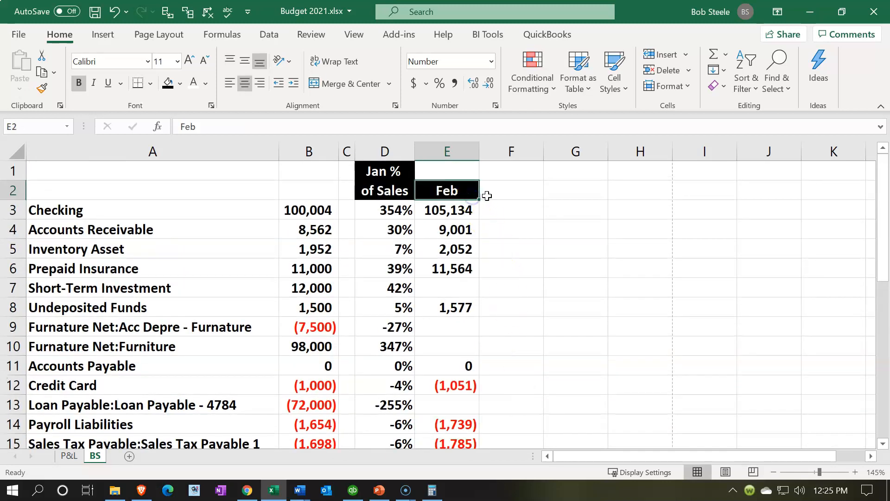
pyautogui.click(494, 198)
pyautogui.write('March')
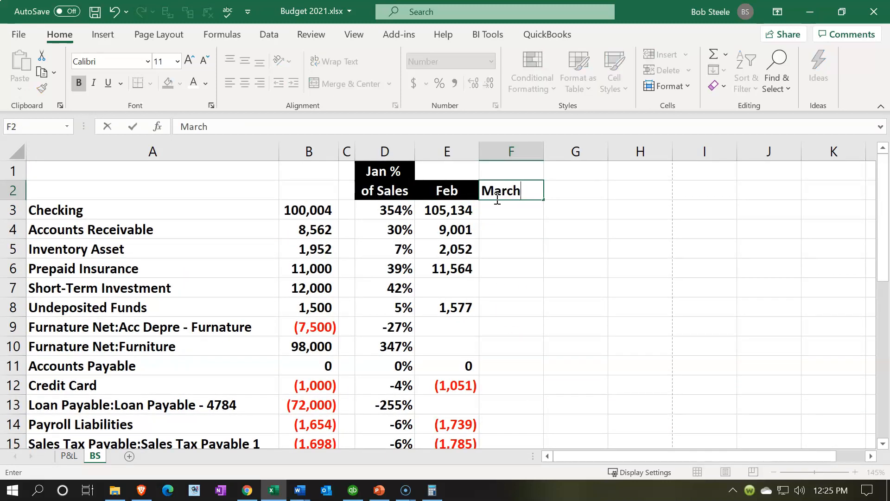
pyautogui.press('Return')
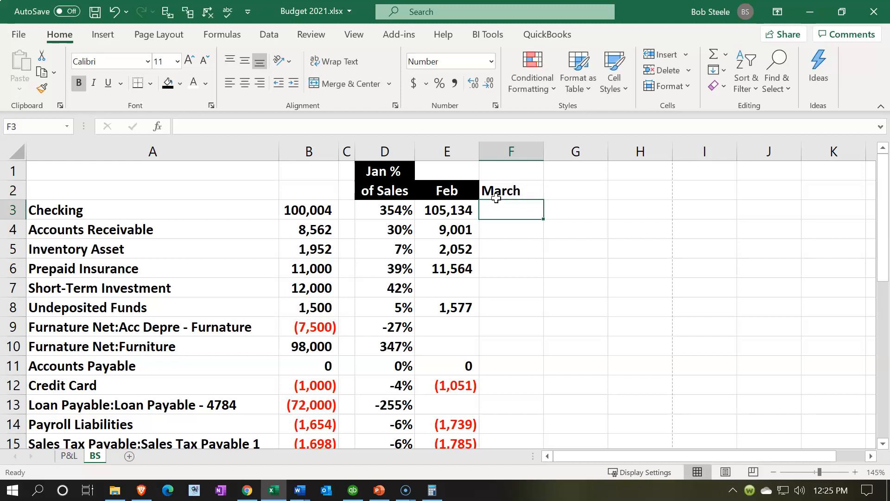
pyautogui.click(461, 181)
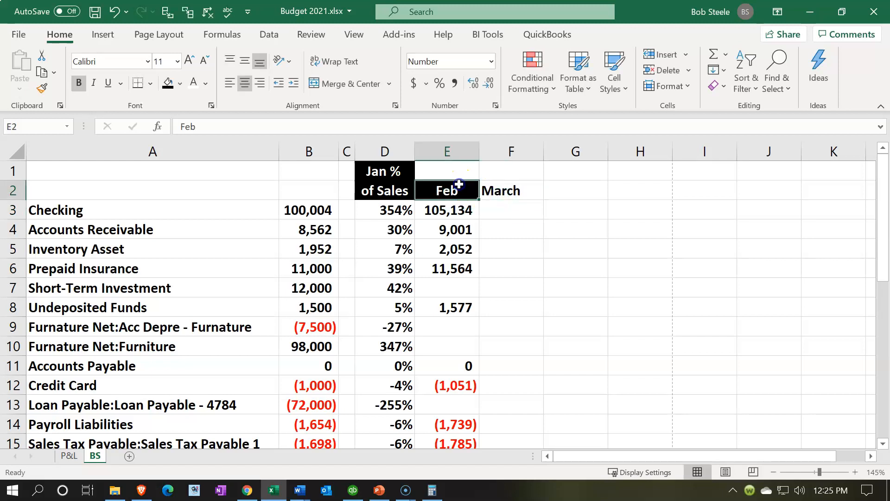
pyautogui.click(42, 89)
pyautogui.click(506, 189)
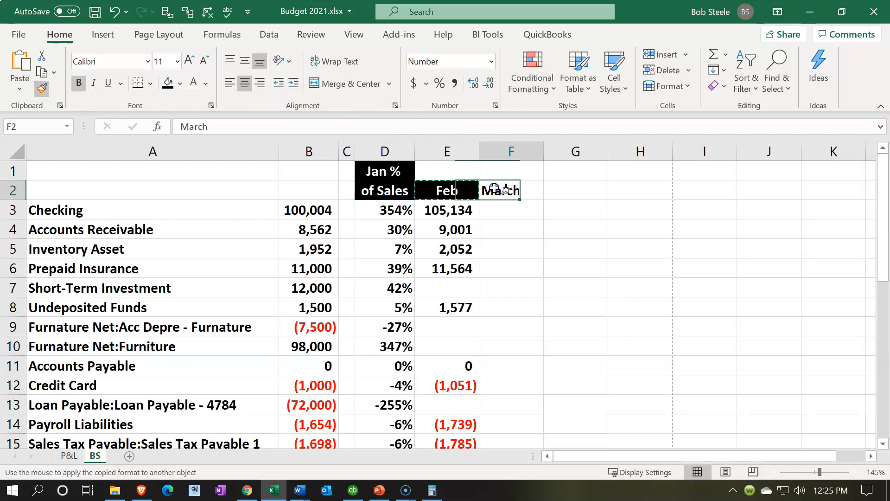
pyautogui.scroll(-2, 522, 301)
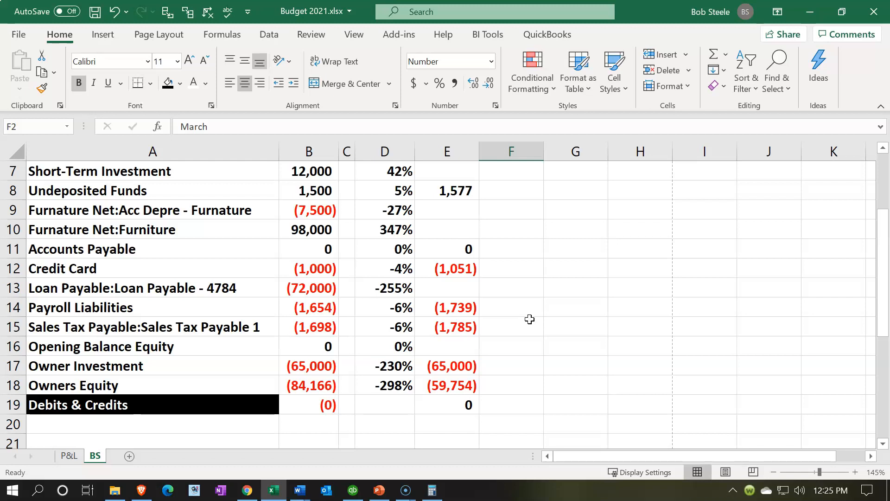
# Shorten the header in F2 to Mar and extend the month headers across row 2 through Dec
pyautogui.scroll(2, 530, 319)
pyautogui.click(459, 188)
pyautogui.moveTo(459, 187); pyautogui.dragTo(213, 191)
pyautogui.click(213, 191)
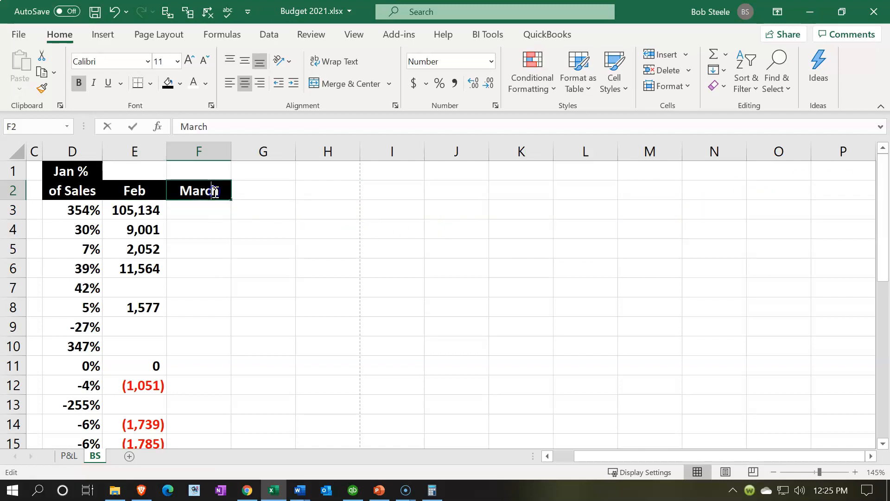
pyautogui.press('F2')
pyautogui.press('BackSpace')
pyautogui.press('BackSpace')
pyautogui.press('Return')
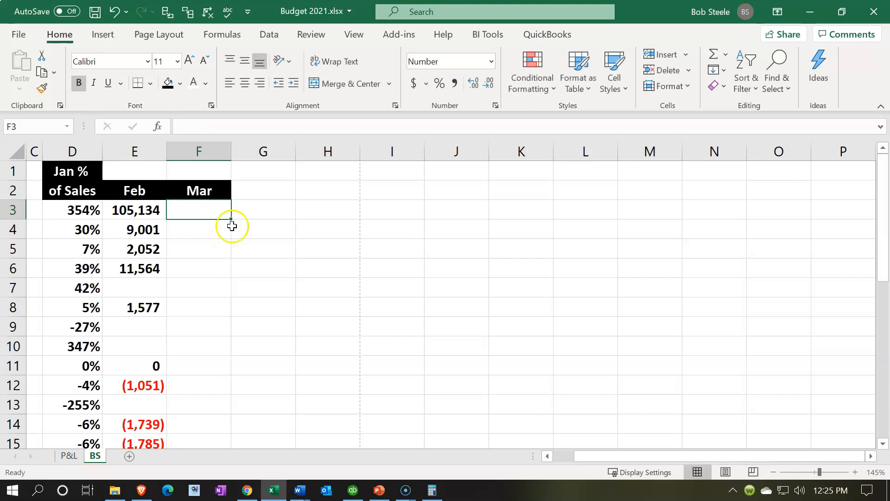
pyautogui.moveTo(145, 189); pyautogui.dragTo(783, 177)
# Enter the March Checking formula in F3 as the January percentage in D3 times March total revenue in F21 of the P&L sheet
pyautogui.click(197, 213)
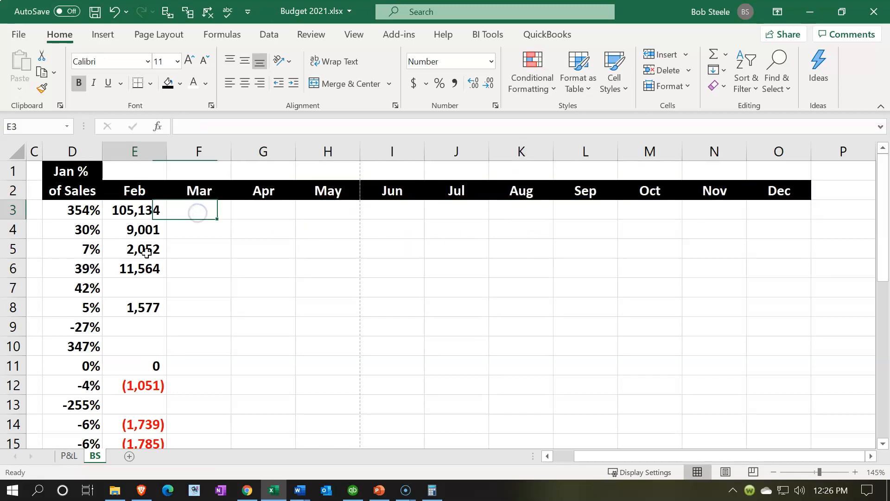
pyautogui.press('Home')
pyautogui.press('Right')
pyautogui.press('Right')
pyautogui.press('Right')
pyautogui.press('Right')
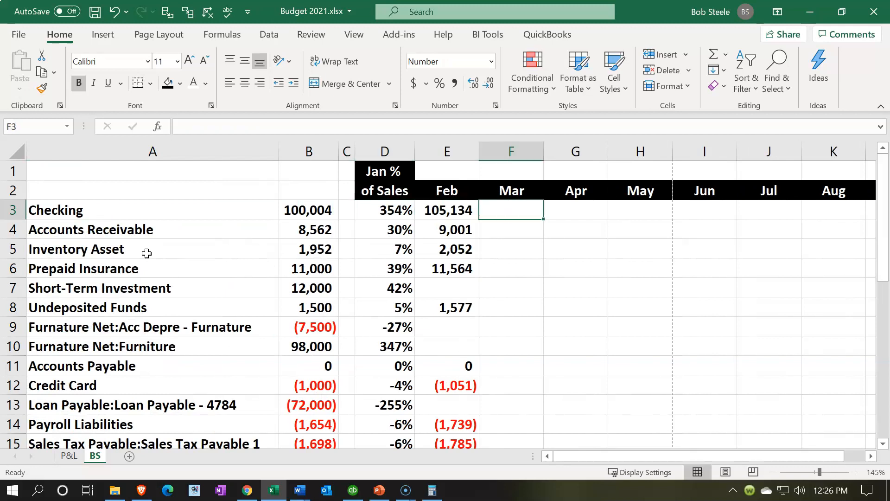
pyautogui.write('=')
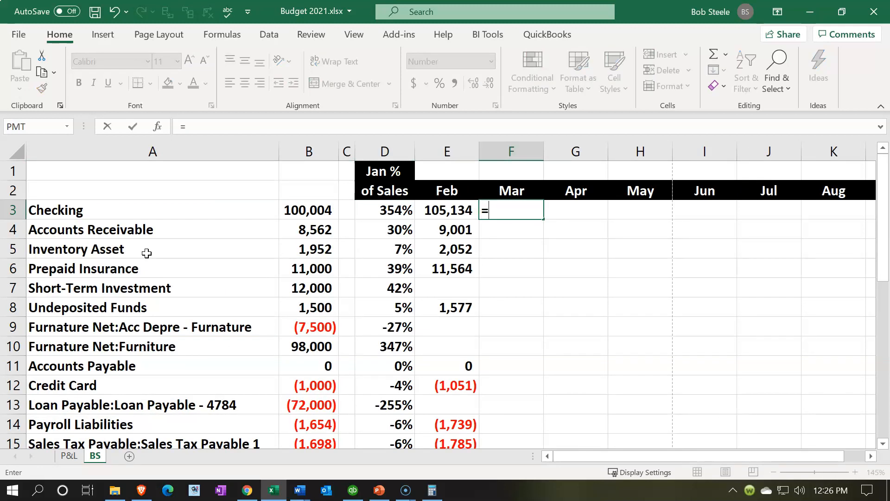
pyautogui.press('Left')
pyautogui.press('Left')
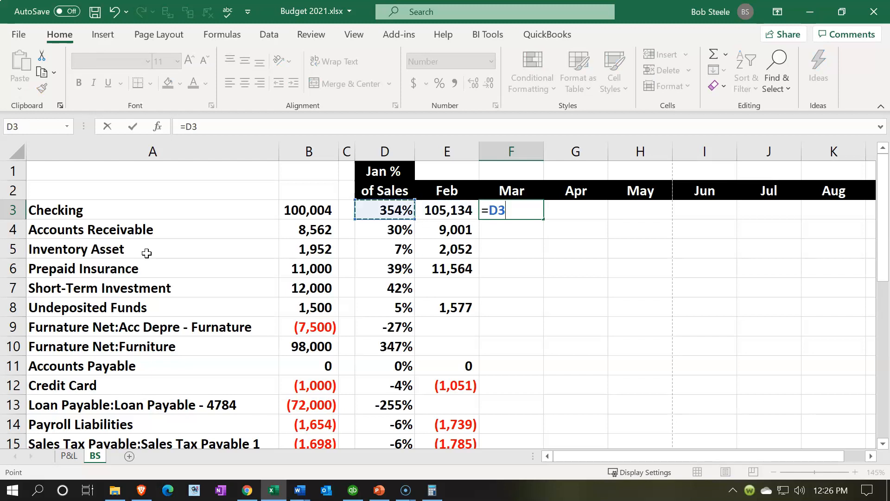
pyautogui.write('*')
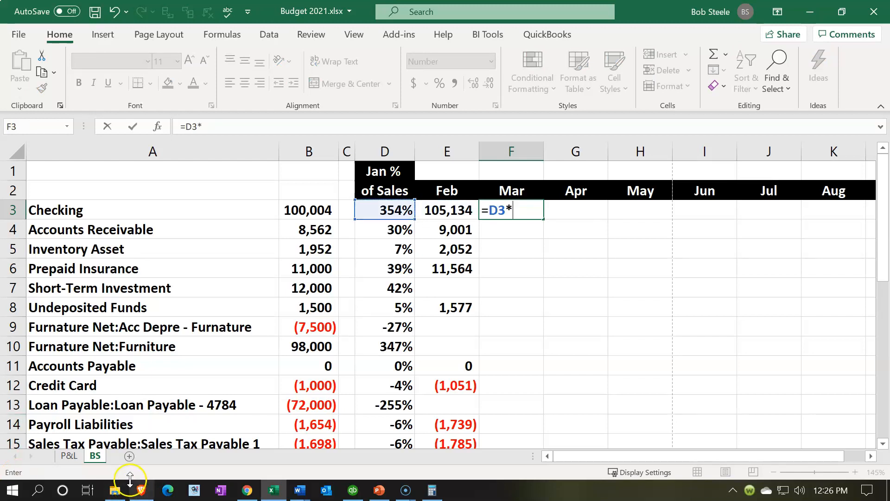
pyautogui.click(70, 456)
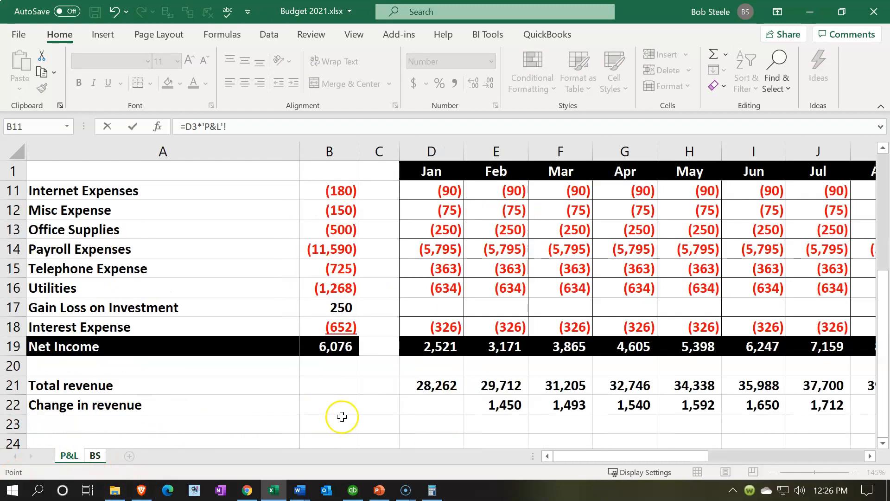
pyautogui.click(557, 385)
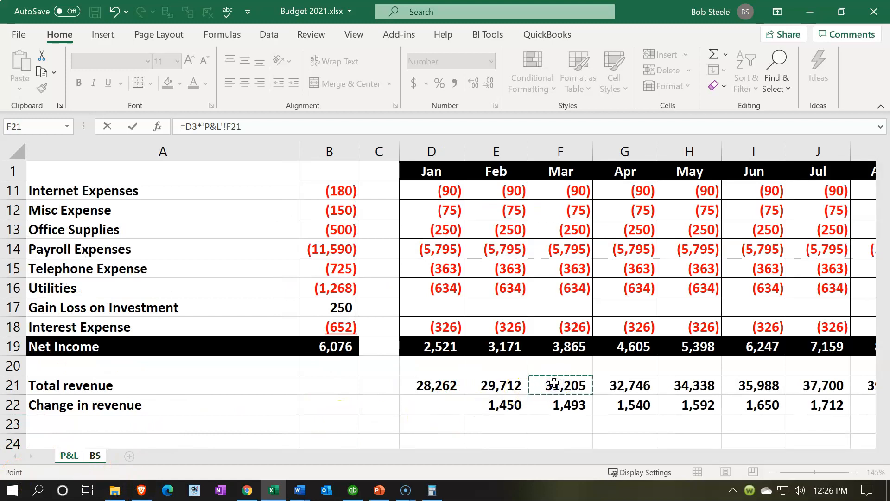
pyautogui.press('Return')
# Make the P&L revenue reference in the March Checking formula absolute as $F$21
pyautogui.doubleClick(501, 211)
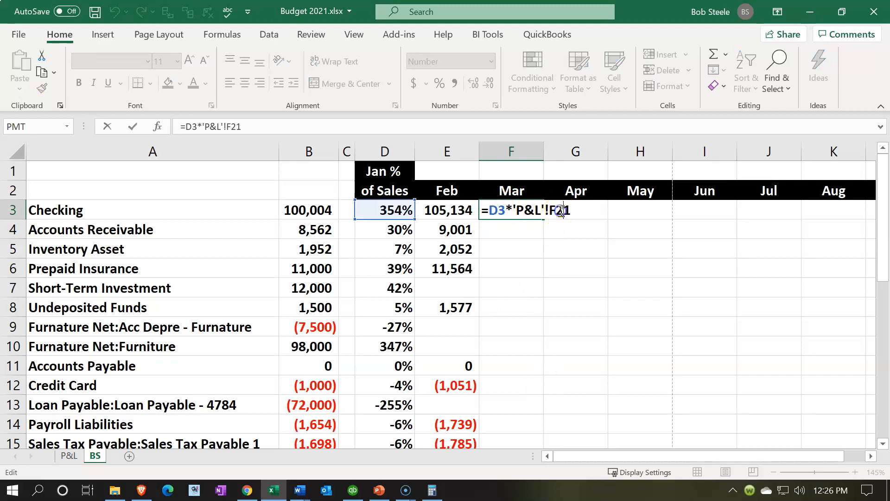
pyautogui.press('F4')
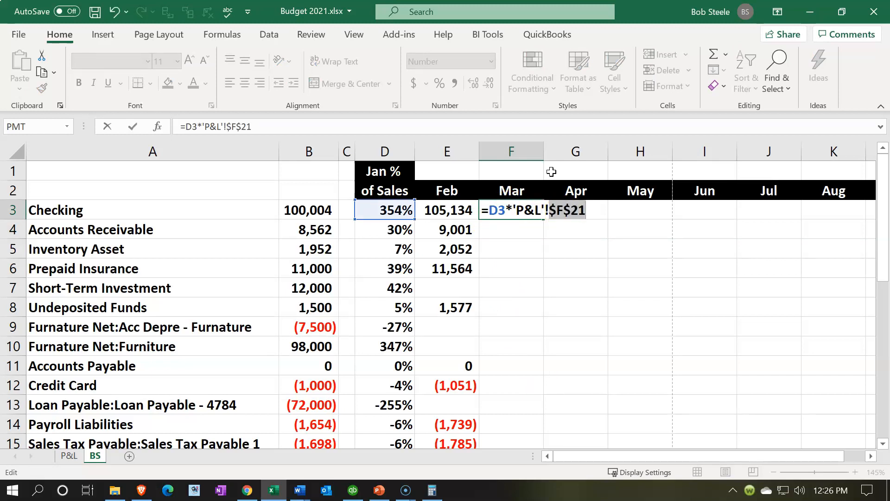
pyautogui.press('Return')
# Copy the March Checking formula to the receivables, inventory and prepaid insurance cells F4:F6 and to Undeposited Funds in F8
pyautogui.click(508, 207)
pyautogui.hotkey('ctrl', 'c')
pyautogui.moveTo(518, 237); pyautogui.dragTo(515, 262)
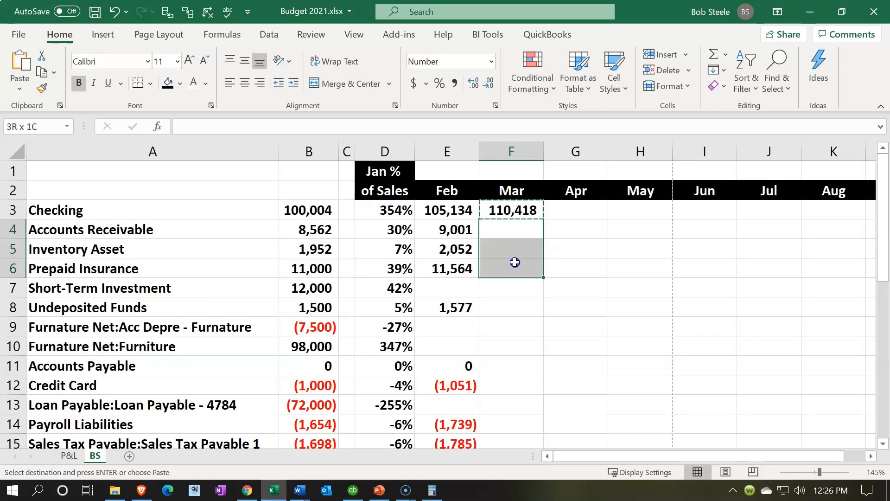
pyautogui.hotkey('ctrl', 'v')
pyautogui.click(513, 308)
pyautogui.hotkey('ctrl', 'v')
# Paste the March Checking formula into Credit Card F12, Payroll Liabilities and Sales Tax Payable F14:F15, and Owner Investment F17
pyautogui.scroll(-1, 512, 316)
pyautogui.click(511, 322)
pyautogui.hotkey('ctrl', 'v')
pyautogui.scroll(-1, 511, 316)
pyautogui.moveTo(510, 307); pyautogui.dragTo(507, 328)
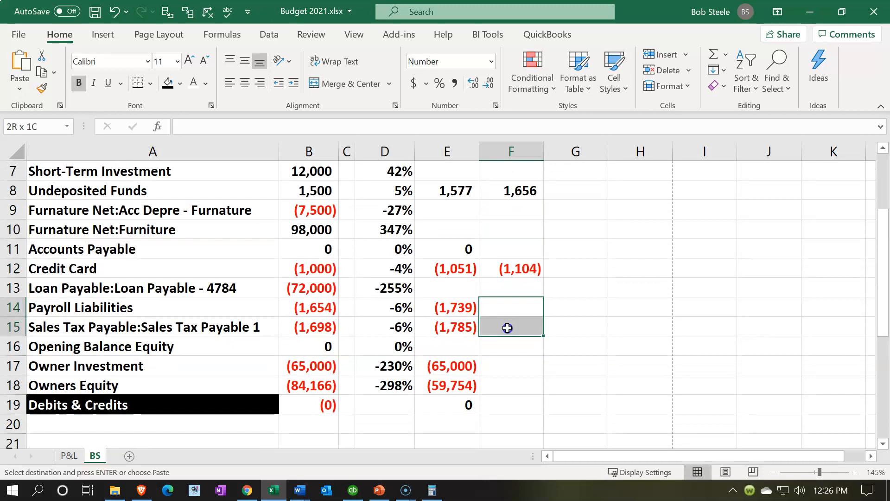
pyautogui.hotkey('ctrl', 'v')
pyautogui.click(507, 367)
pyautogui.hotkey('ctrl', 'v')
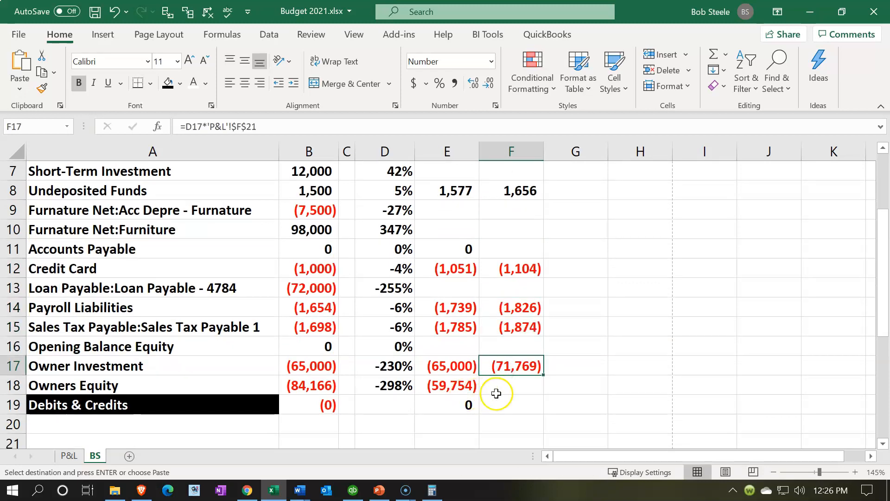
# Set March Owners Equity in F18 to the negative sum of F3:F17 and copy the Debits & Credits formula from E19 to F19
pyautogui.click(497, 394)
pyautogui.write('-su')
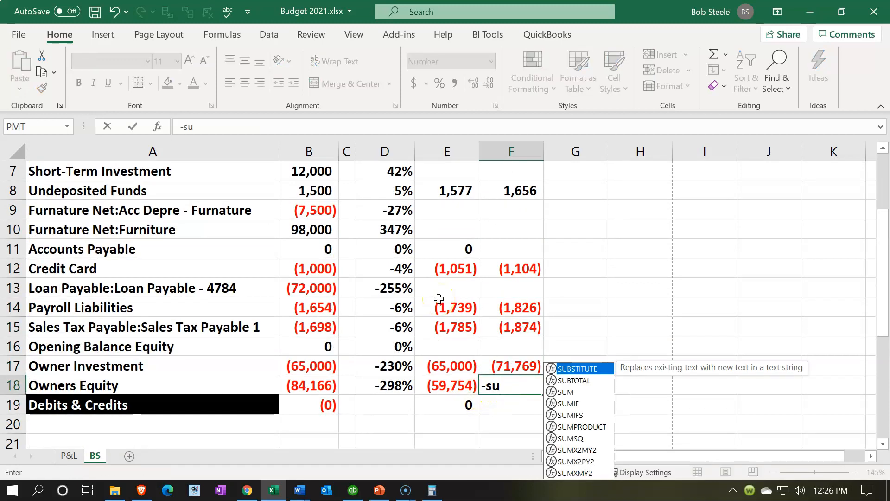
pyautogui.write('m(')
pyautogui.press('Up')
pyautogui.hotkey('shift', 'Up')
pyautogui.hotkey('shift', 'Up')
pyautogui.hotkey('shift', 'Up')
pyautogui.hotkey('shift', 'Up')
pyautogui.hotkey('shift', 'Up')
pyautogui.hotkey('shift', 'Up')
pyautogui.hotkey('shift', 'Up')
pyautogui.hotkey('shift', 'Up')
pyautogui.hotkey('shift', 'Up')
pyautogui.hotkey('shift', 'Up')
pyautogui.hotkey('shift', 'Up')
pyautogui.hotkey('shift', 'Up')
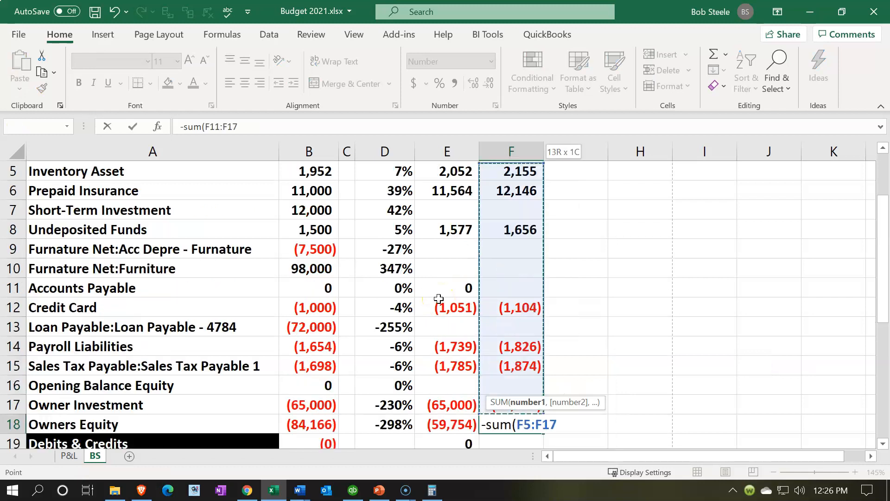
pyautogui.hotkey('shift', 'Up')
pyautogui.hotkey('shift', 'Up')
pyautogui.press('Return')
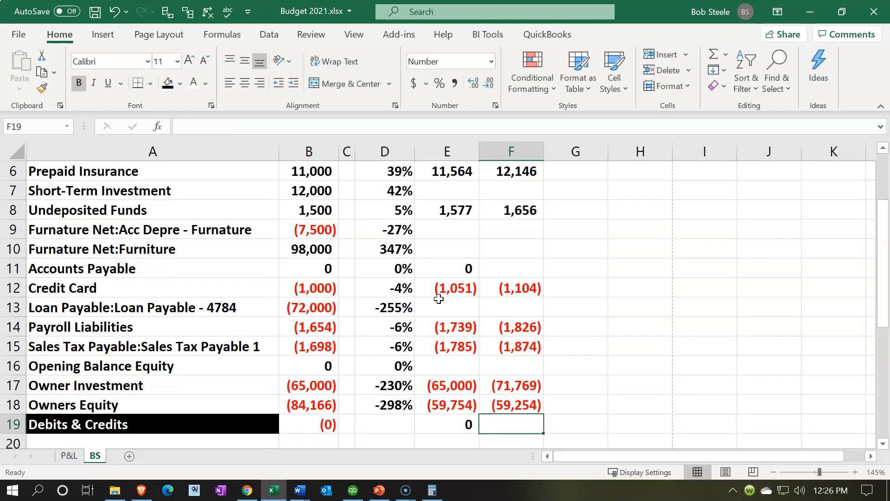
pyautogui.click(464, 425)
pyautogui.moveTo(482, 431); pyautogui.dragTo(516, 425)
# Enter the April Checking formula in G3 as D3 times April total revenue, with an absolute reference to $G$21 on the P&L sheet
pyautogui.scroll(2, 579, 229)
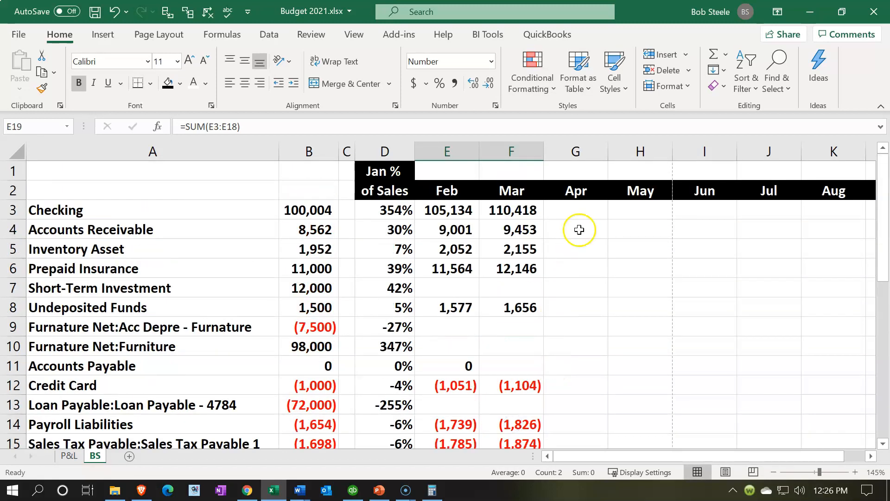
pyautogui.click(584, 210)
pyautogui.write('=')
pyautogui.press('Left')
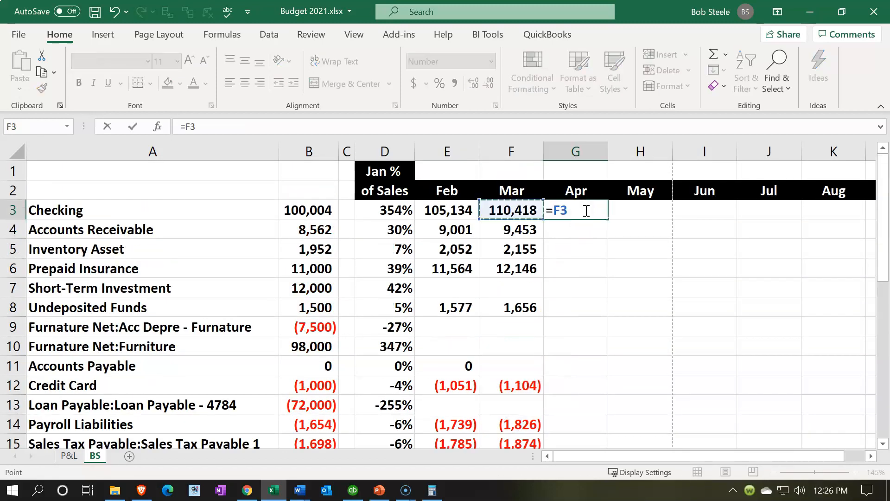
pyautogui.press('Left')
pyautogui.press('Left')
pyautogui.write('*')
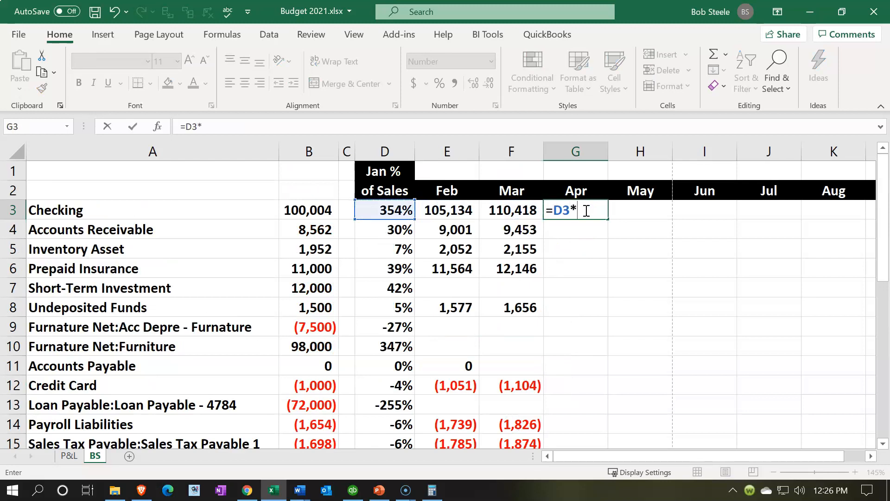
pyautogui.click(70, 456)
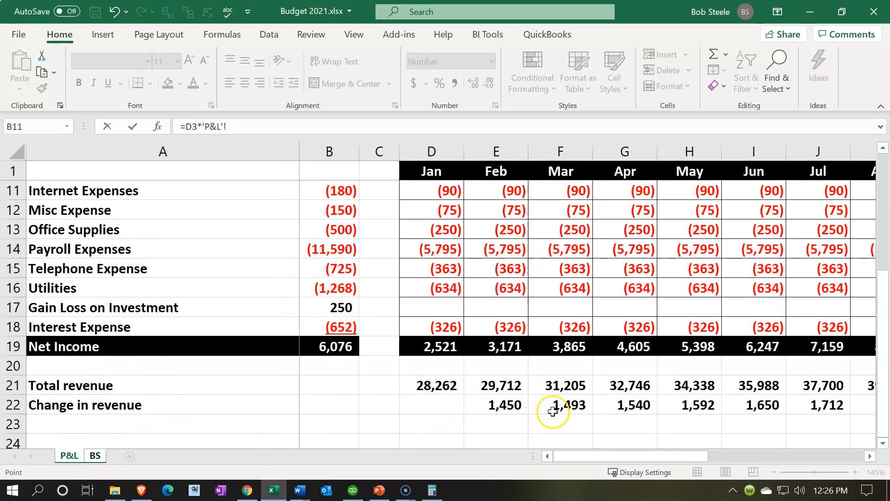
pyautogui.click(625, 386)
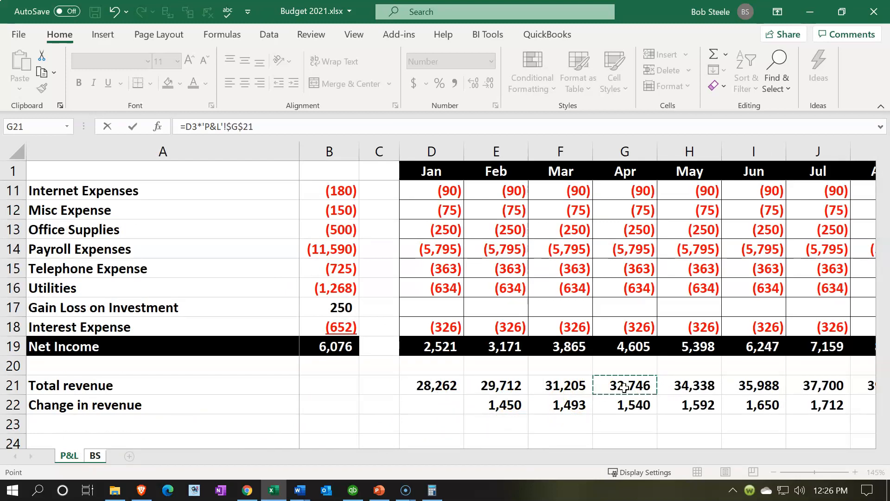
pyautogui.press('Return')
# Copy the April Checking formula to the receivables, inventory and prepaid insurance cells G4:G6 and to Undeposited Funds in G8
pyautogui.click(600, 210)
pyautogui.hotkey('ctrl', 'c')
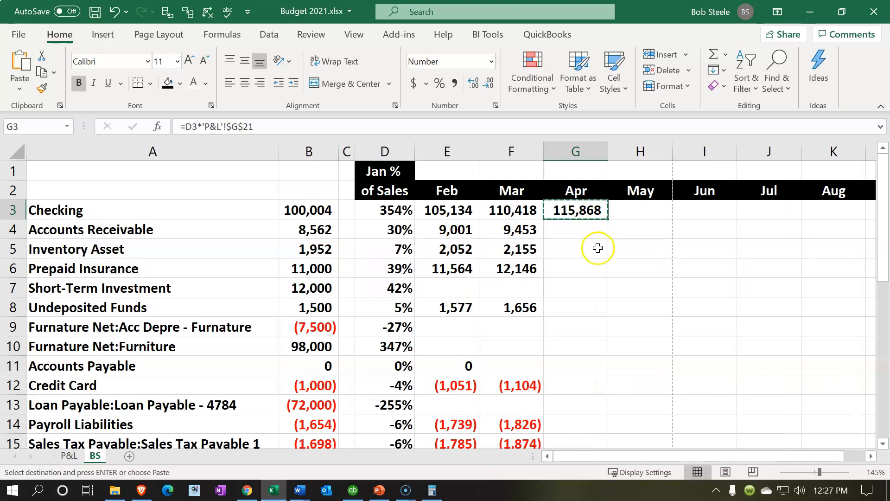
pyautogui.moveTo(582, 230); pyautogui.dragTo(582, 269)
pyautogui.hotkey('ctrl', 'v')
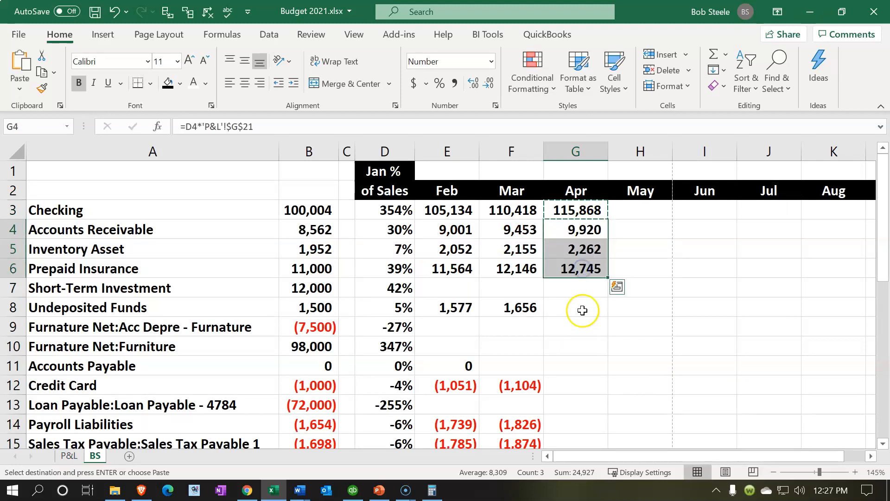
pyautogui.click(582, 306)
pyautogui.hotkey('ctrl', 'v')
# Paste the April Checking formula into Credit Card G12, Payroll Liabilities and Sales Tax Payable G14:G15, and Owner Investment G17
pyautogui.click(566, 383)
pyautogui.hotkey('ctrl', 'v')
pyautogui.scroll(-1, 569, 369)
pyautogui.moveTo(574, 365); pyautogui.dragTo(575, 380)
pyautogui.hotkey('ctrl', 'v')
pyautogui.scroll(-1, 570, 398)
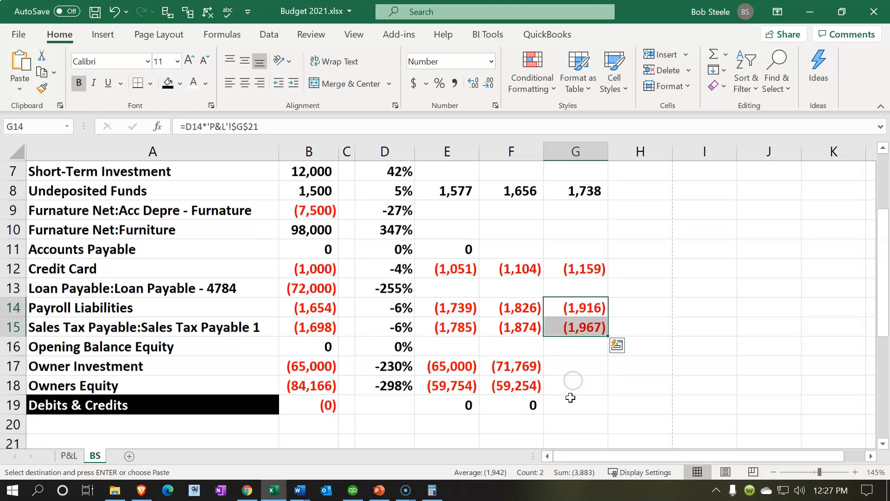
pyautogui.click(569, 365)
pyautogui.hotkey('ctrl', 'v')
# Set April Owners Equity in G18 to the negative sum of G3:G17
pyautogui.click(570, 386)
pyautogui.write('-sum(')
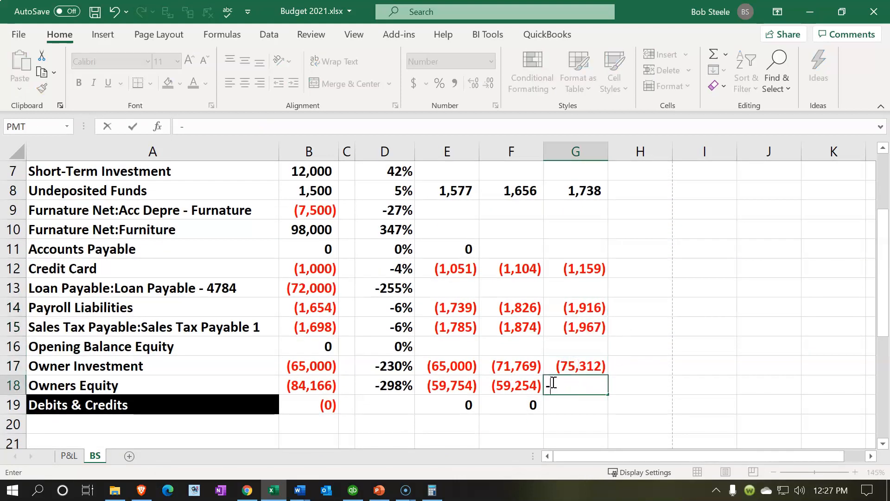
pyautogui.press('Up')
pyautogui.hotkey('shift', 'Up')
pyautogui.hotkey('shift', 'Up')
pyautogui.hotkey('shift', 'Up')
pyautogui.hotkey('shift', 'Up')
pyautogui.hotkey('shift', 'Up')
pyautogui.hotkey('shift', 'Up')
pyautogui.hotkey('shift', 'Up')
pyautogui.hotkey('shift', 'Up')
pyautogui.hotkey('shift', 'Up')
pyautogui.hotkey('shift', 'Up')
pyautogui.hotkey('shift', 'Up')
pyautogui.hotkey('shift', 'Up')
pyautogui.hotkey('shift', 'Up')
pyautogui.hotkey('shift', 'Up')
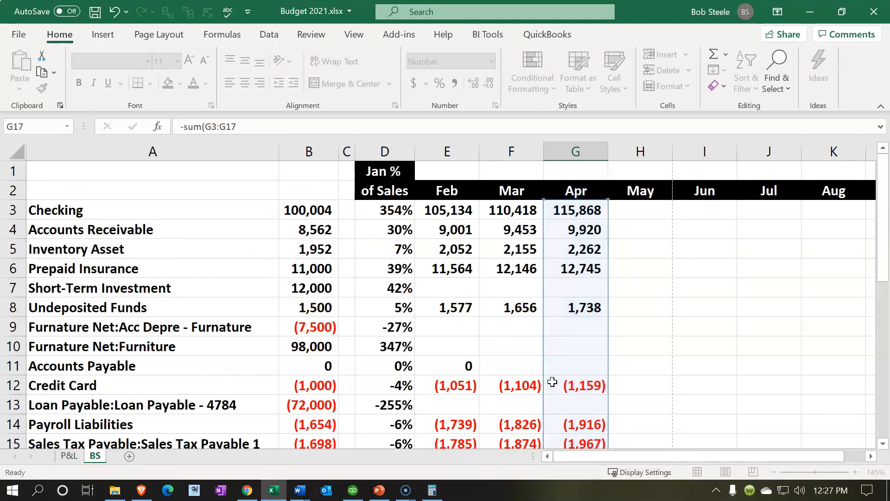
pyautogui.press('Return')
pyautogui.scroll(2, 540, 359)
pyautogui.click(629, 205)
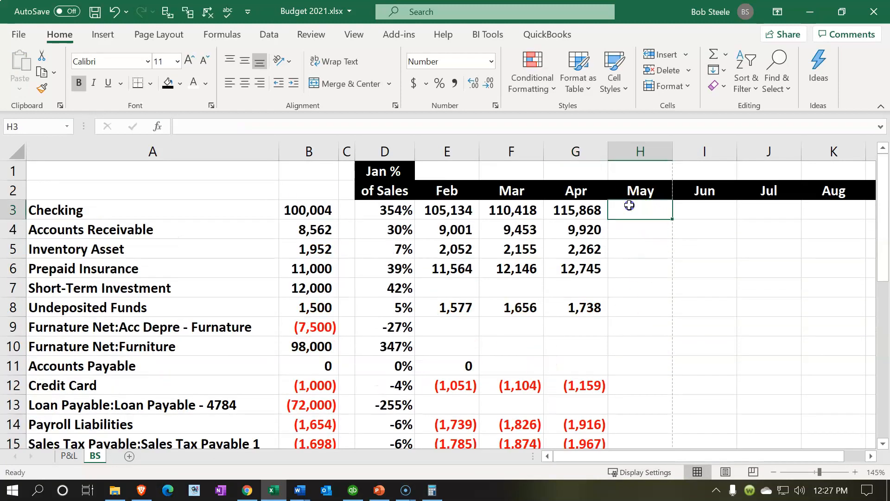
pyautogui.write('=')
pyautogui.press('Left')
pyautogui.press('Left')
pyautogui.press('Left')
pyautogui.press('Left')
pyautogui.press('Left')
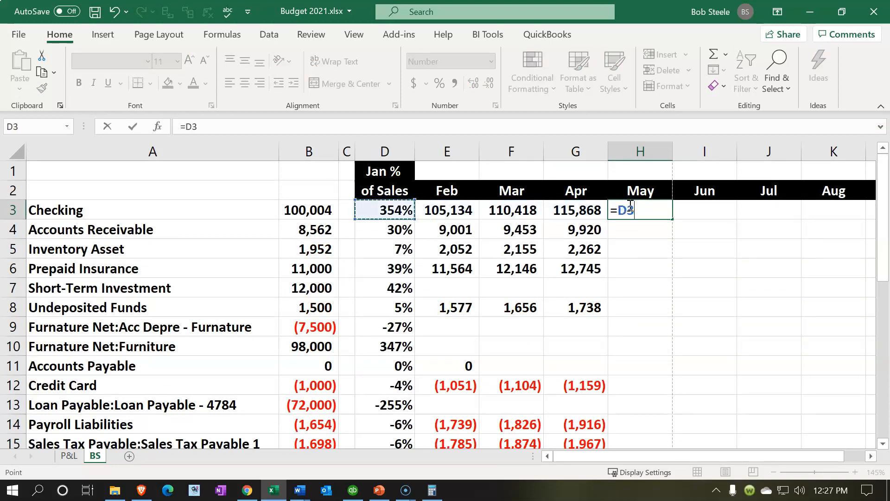
pyautogui.press('Left')
pyautogui.write('*')
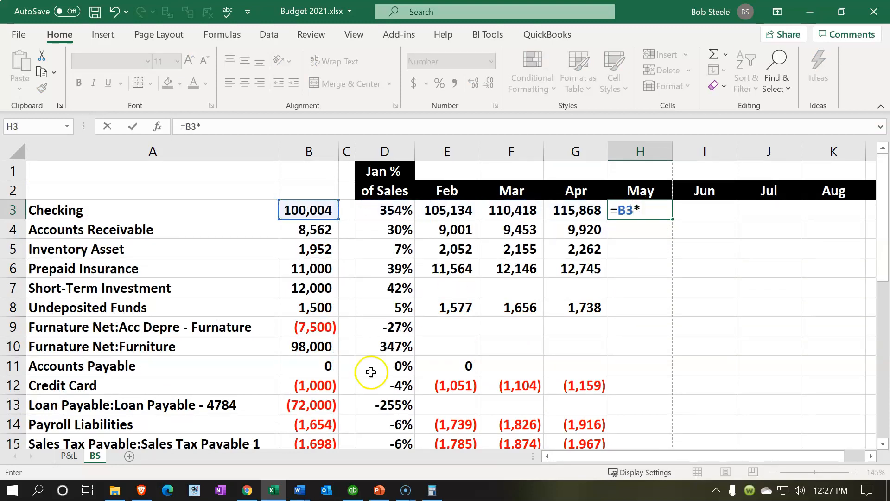
pyautogui.click(68, 456)
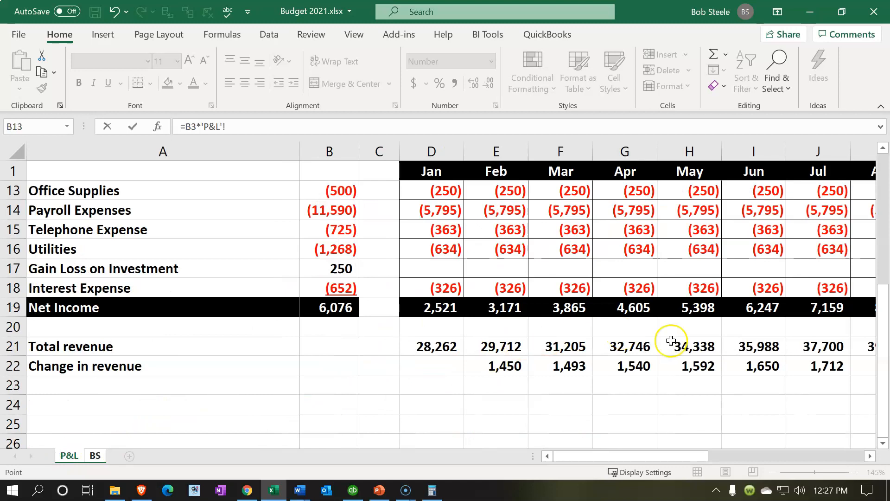
pyautogui.click(691, 344)
pyautogui.press('Return')
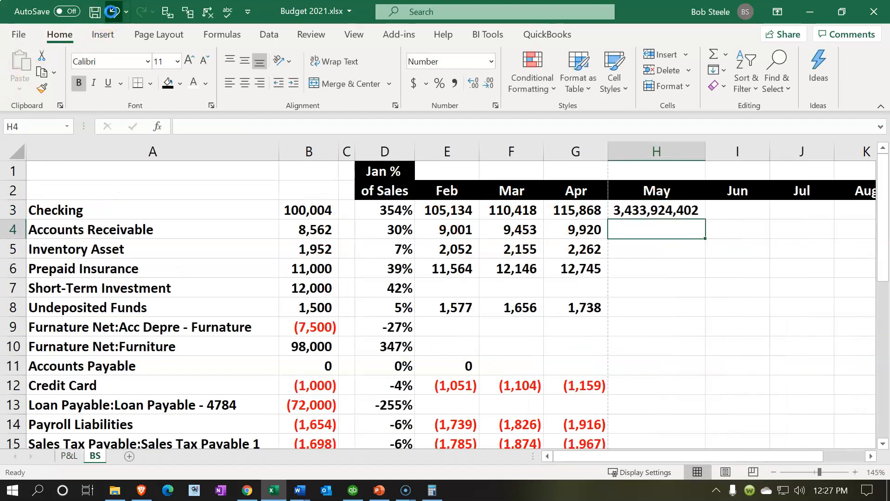
pyautogui.click(115, 11)
# Enter the May Checking formula in H3 as D3 times May total revenue, with an absolute reference to $H$21 on the P&L sheet
pyautogui.write('=')
pyautogui.press('Left')
pyautogui.press('Left')
pyautogui.press('Left')
pyautogui.press('Left')
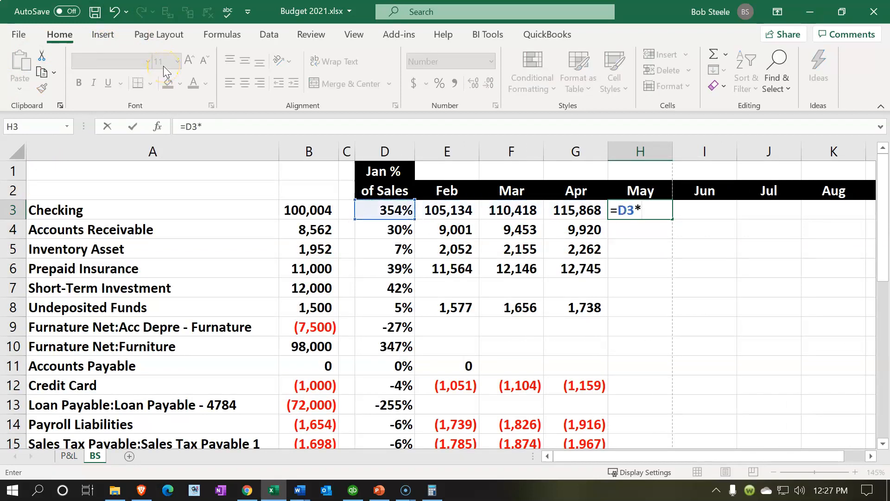
pyautogui.click(68, 458)
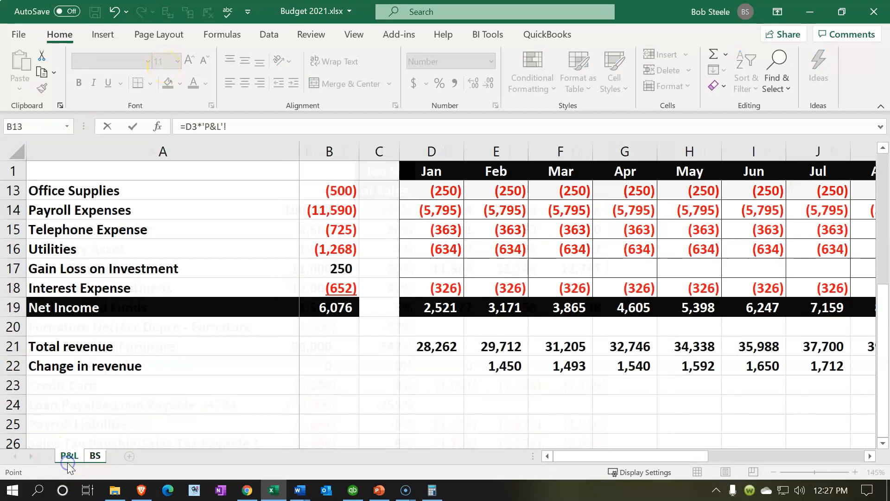
pyautogui.click(679, 347)
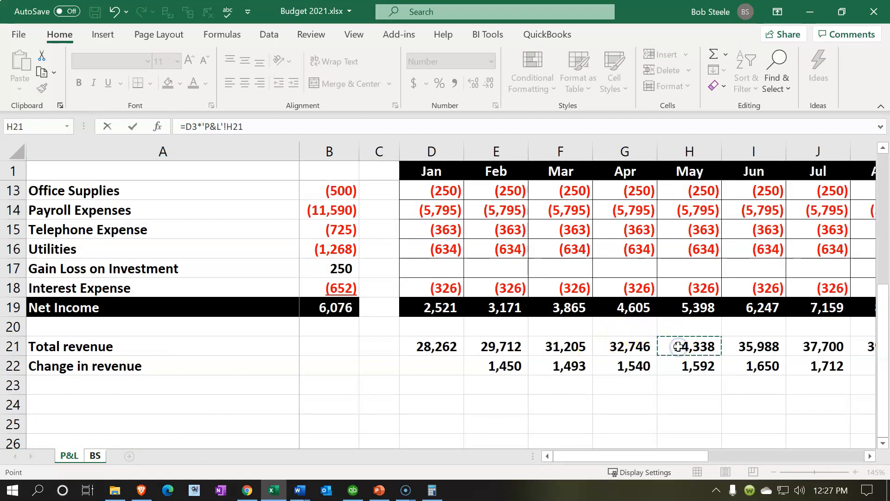
pyautogui.press('Return')
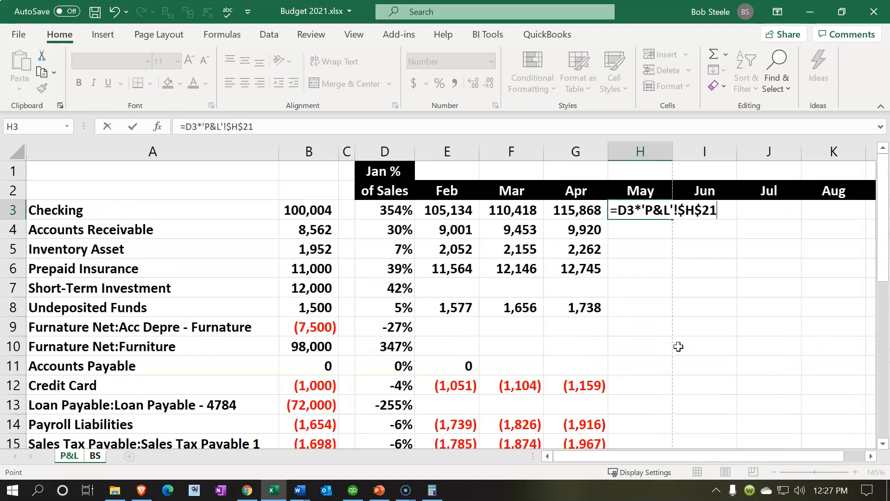
pyautogui.click(667, 212)
pyautogui.hotkey('ctrl', 'c')
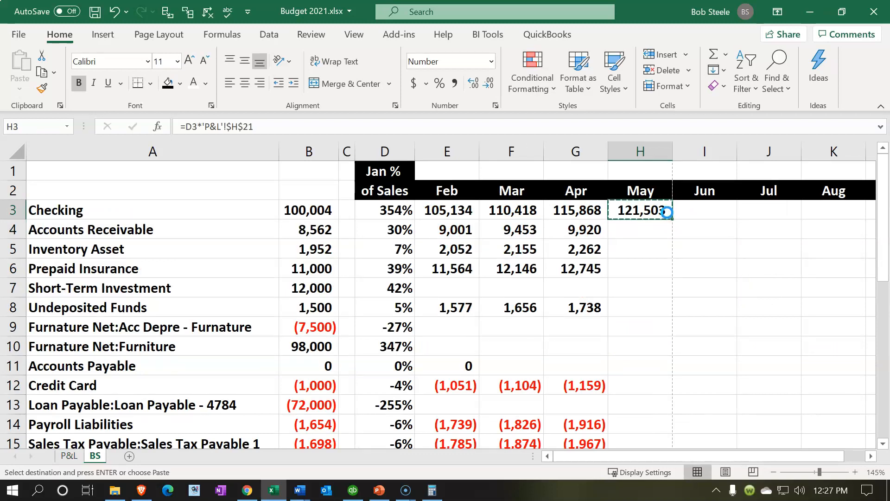
# Enter the June Checking formula in I3 as D3 times June total revenue, with an absolute reference to $I$21 on the P&L sheet
pyautogui.click(708, 204)
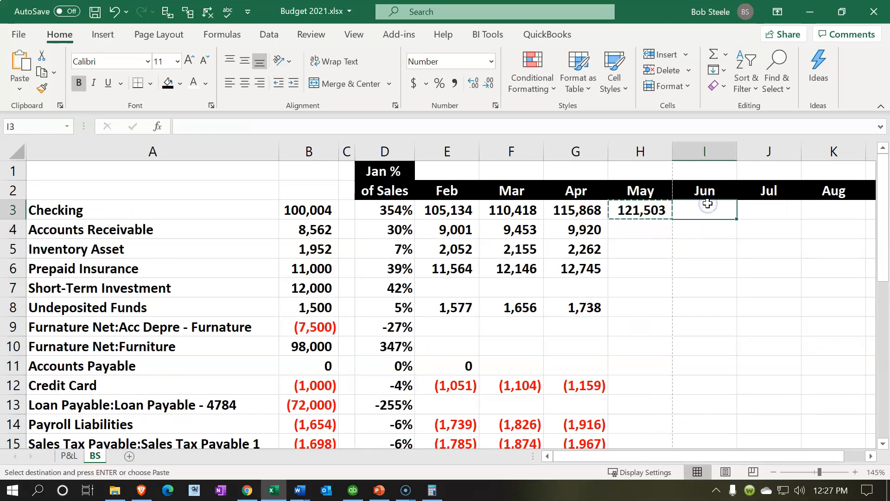
pyautogui.write('=')
pyautogui.press('Left')
pyautogui.press('Left')
pyautogui.press('Left')
pyautogui.press('Left')
pyautogui.press('Left')
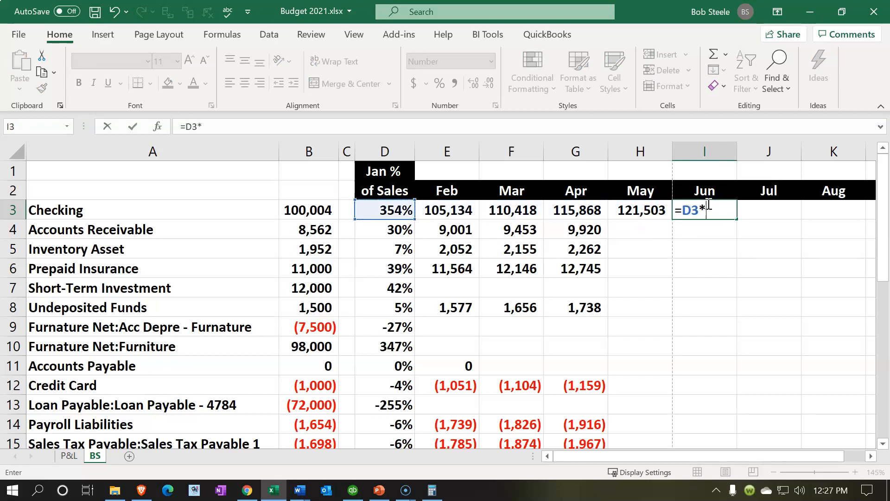
pyautogui.write('*')
pyautogui.click(63, 457)
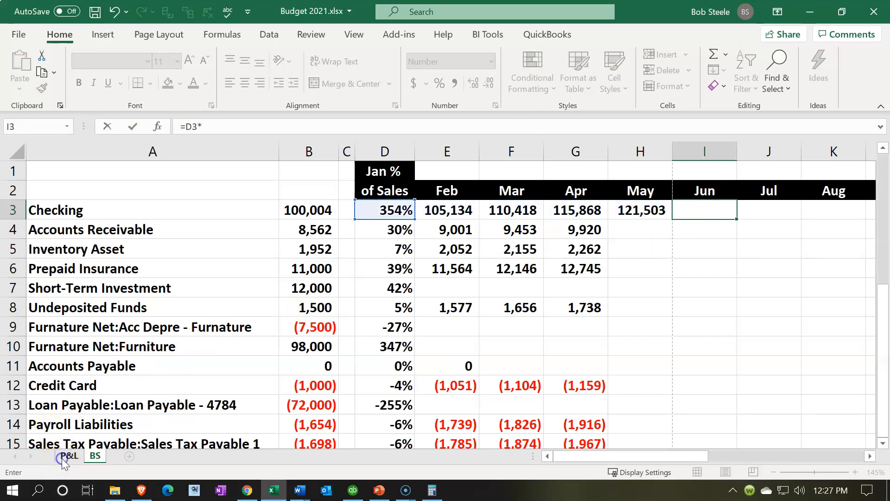
pyautogui.click(755, 348)
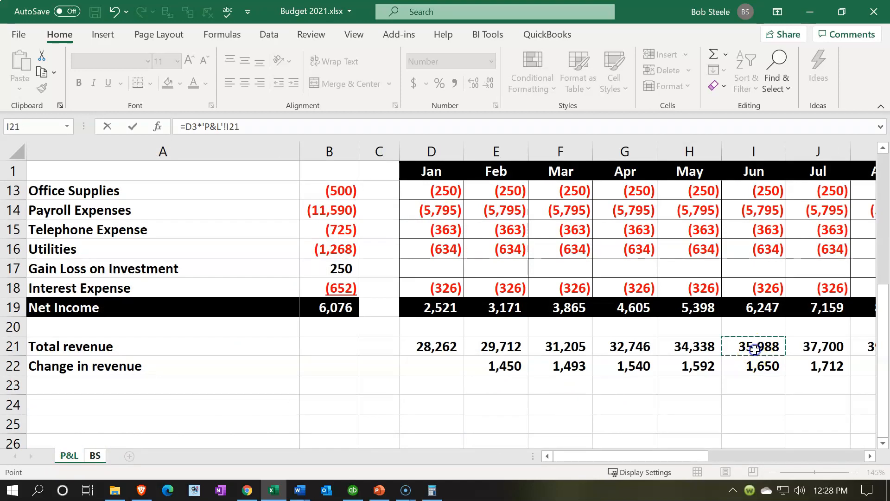
pyautogui.press('Return')
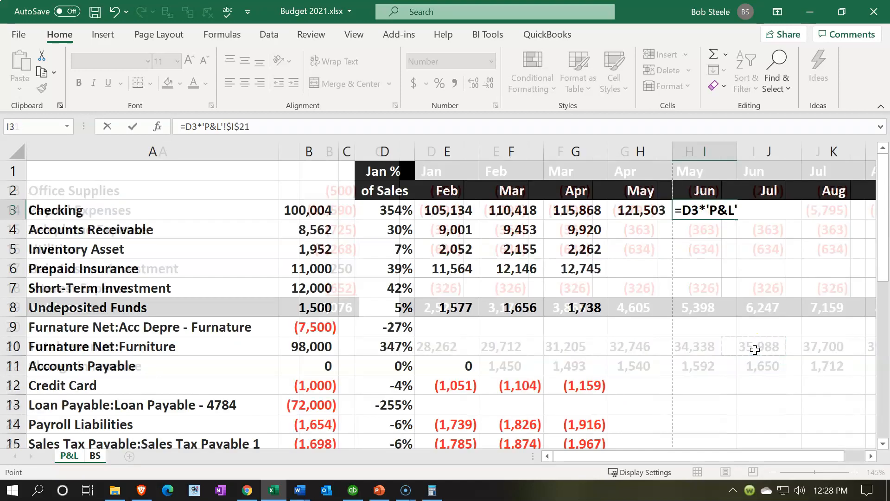
# Enter the July Checking formula in J3 as D3 times the July change in revenue in row 22 of the P&L sheet
pyautogui.press('Right')
pyautogui.press('Up')
pyautogui.write('+')
pyautogui.press('Left')
pyautogui.press('Left')
pyautogui.press('Left')
pyautogui.press('Left')
pyautogui.press('Left')
pyautogui.press('Left')
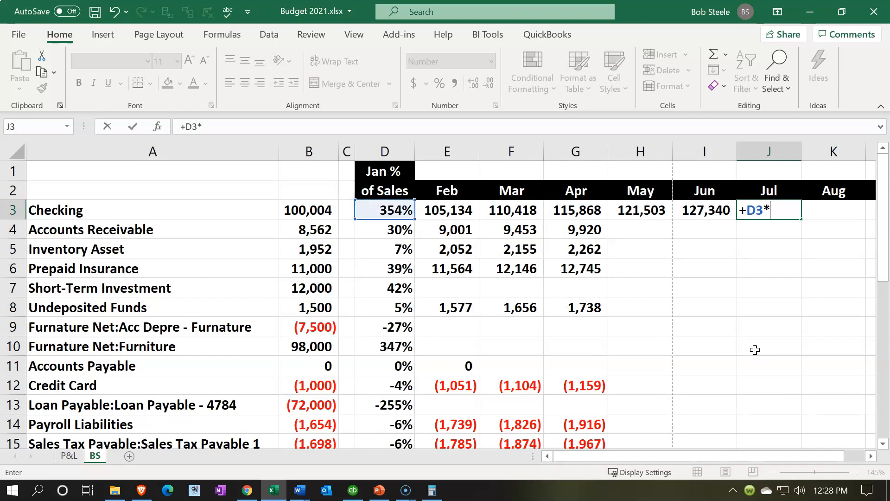
pyautogui.write('*')
pyautogui.click(65, 456)
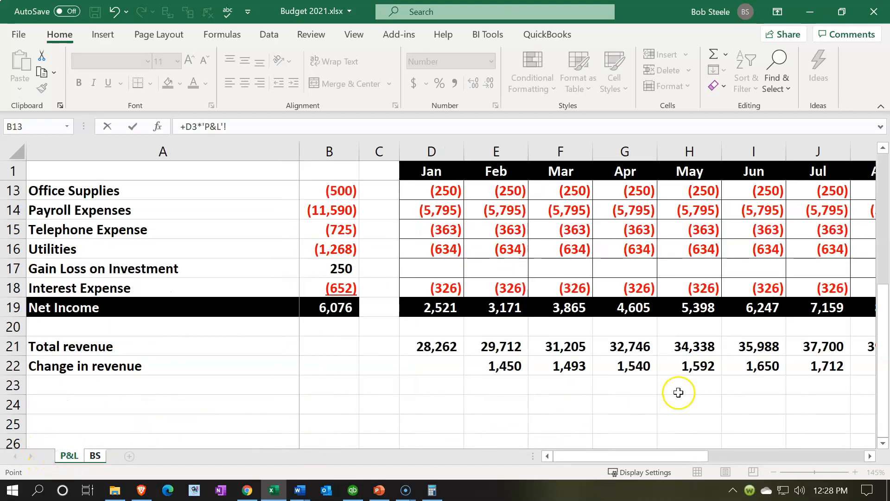
pyautogui.click(810, 360)
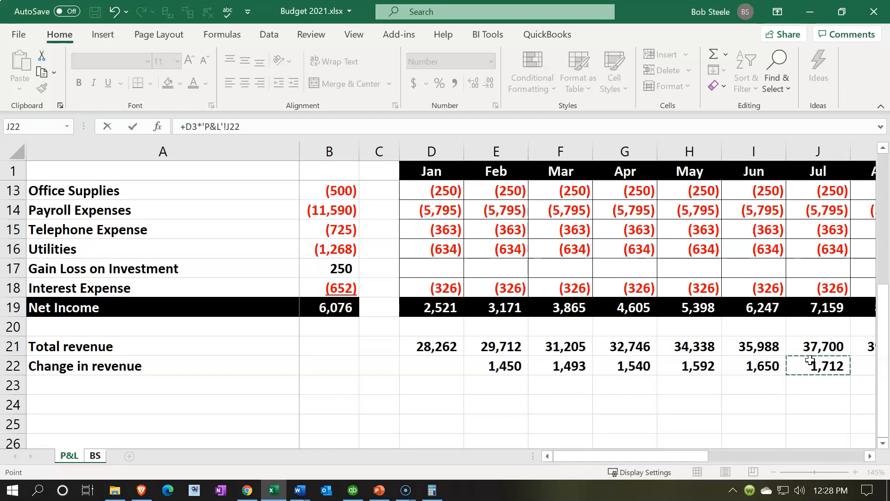
pyautogui.press('Return')
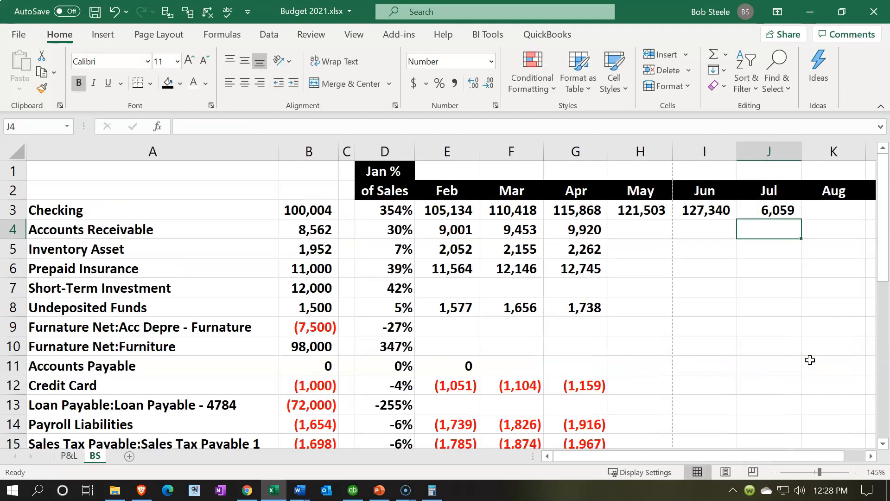
# Enter the August Checking formula in K3 as D3 times August total revenue, with an absolute reference to $K$21 on the P&L sheet
pyautogui.press('Up')
pyautogui.press('Right')
pyautogui.write('=')
pyautogui.press('Left')
pyautogui.press('Left')
pyautogui.press('Left')
pyautogui.press('Left')
pyautogui.press('Left')
pyautogui.press('Left')
pyautogui.press('Left')
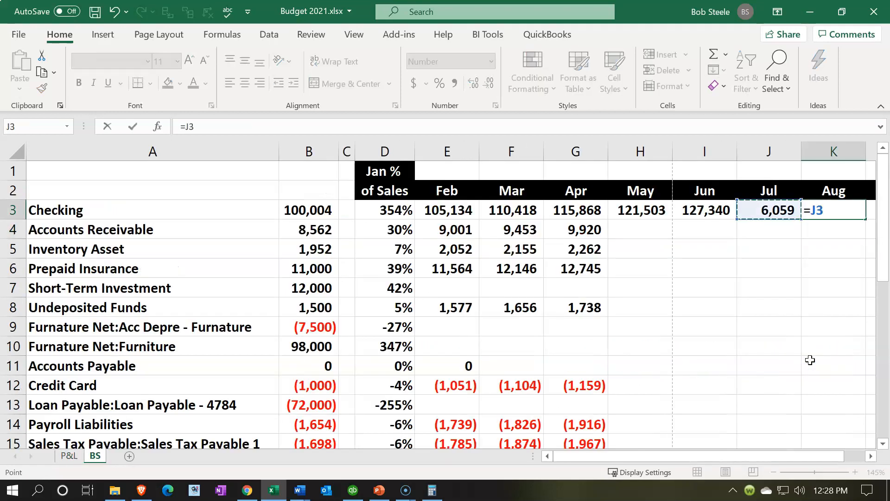
pyautogui.write('*')
pyautogui.click(69, 456)
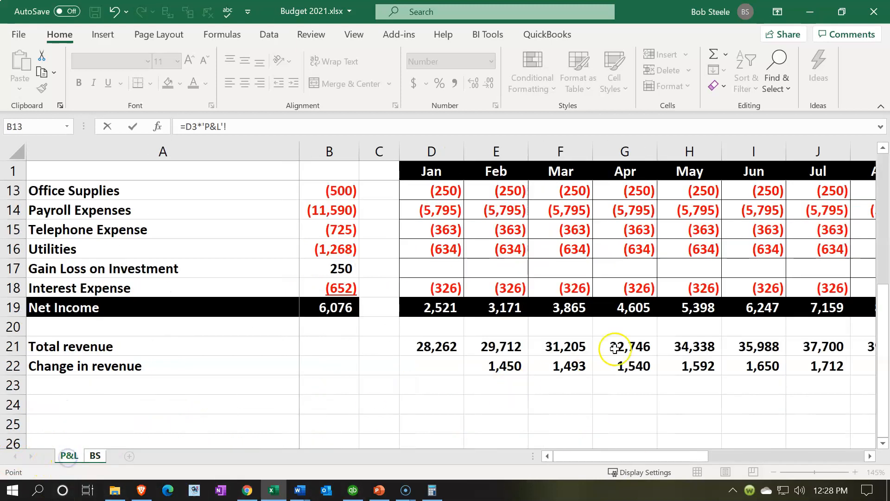
pyautogui.press('Right')
pyautogui.press('Right')
pyautogui.press('Right')
pyautogui.press('Right')
pyautogui.press('Right')
pyautogui.press('Right')
pyautogui.press('Right')
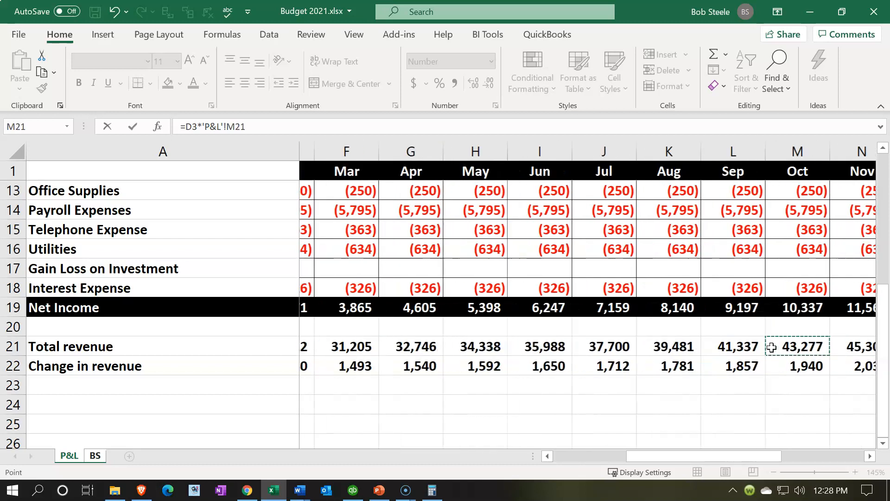
pyautogui.press('Left')
pyautogui.press('Left')
pyautogui.press('Left')
pyautogui.press('Left')
pyautogui.press('Left')
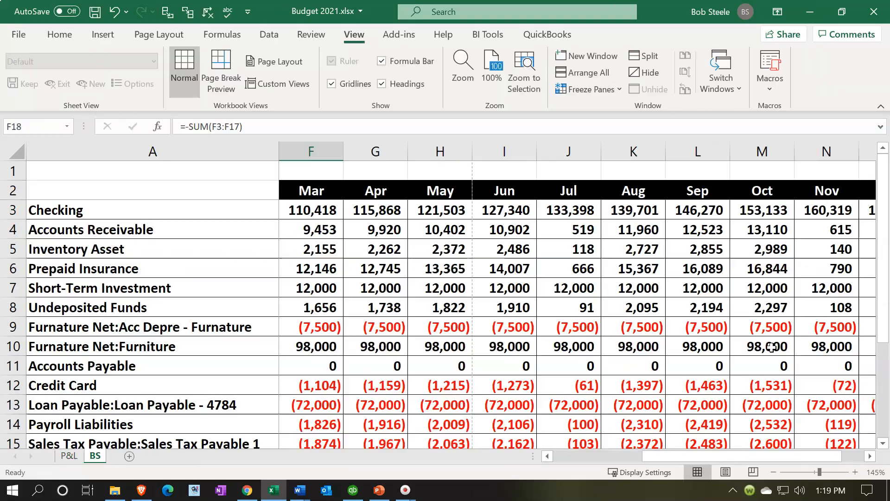
# Check which P&L cells the July and August Checking formulas in J3 and K3 reference
pyautogui.click(572, 211)
pyautogui.press('Right')
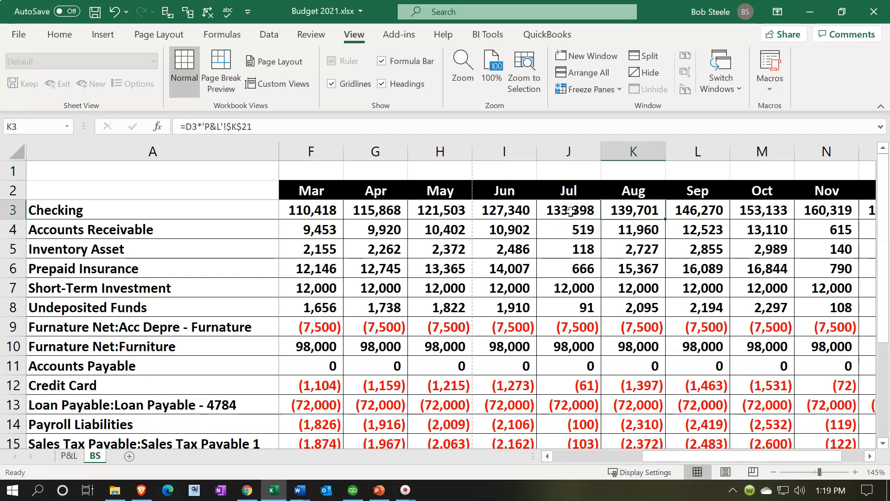
pyautogui.doubleClick(571, 211)
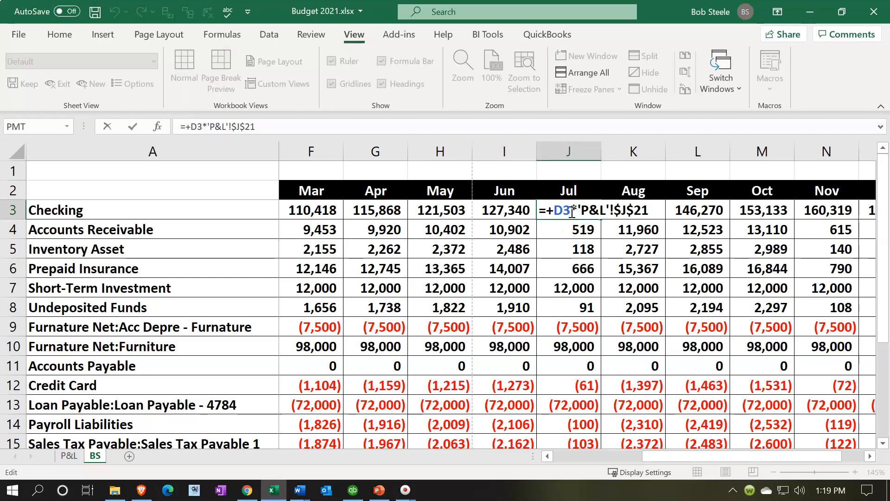
pyautogui.press('Right')
pyautogui.press('Right')
pyautogui.press('Right')
pyautogui.press('Right')
pyautogui.press('Right')
pyautogui.press('Right')
pyautogui.hotkey('ctrl', 'Return')
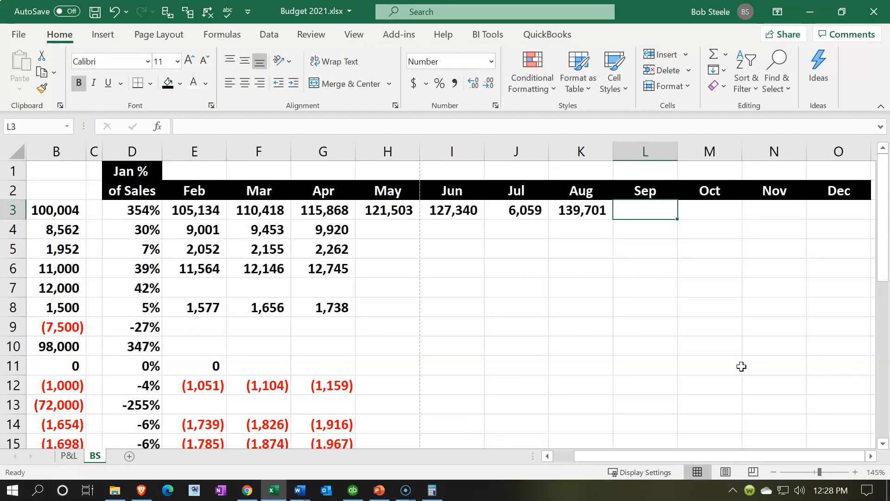
# Enter the September Checking formula in L3 as D3 times September total revenue, with an absolute reference to $L$21 on the P&L sheet
pyautogui.write('=')
pyautogui.press('Left')
pyautogui.press('Left')
pyautogui.press('Left')
pyautogui.press('Left')
pyautogui.press('Left')
pyautogui.press('Left')
pyautogui.press('Left')
pyautogui.press('Left')
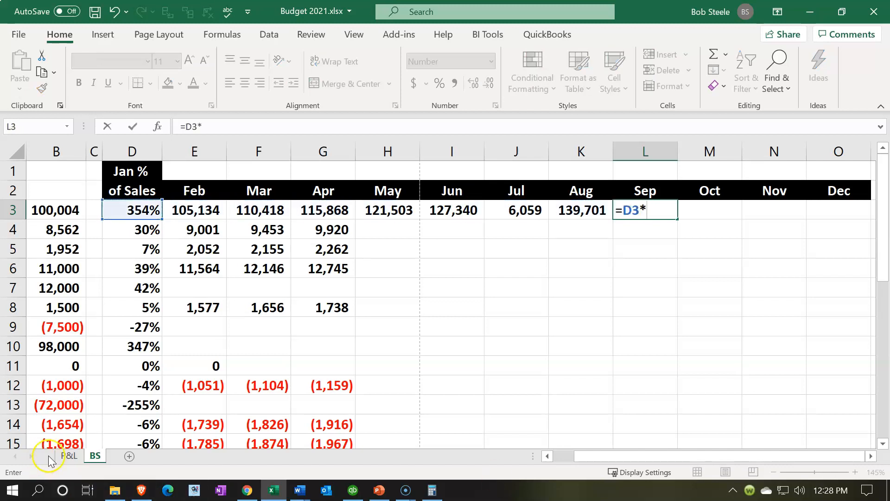
pyautogui.click(70, 456)
pyautogui.click(537, 345)
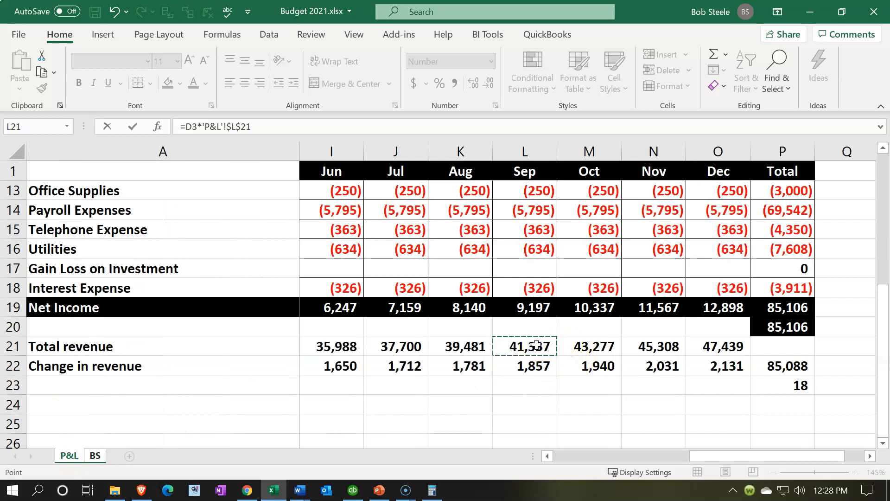
pyautogui.press('Tab')
# Enter the October Checking formula in M3 as D3 times October total revenue, with an absolute reference to $M$21 on the P&L sheet
pyautogui.write('=')
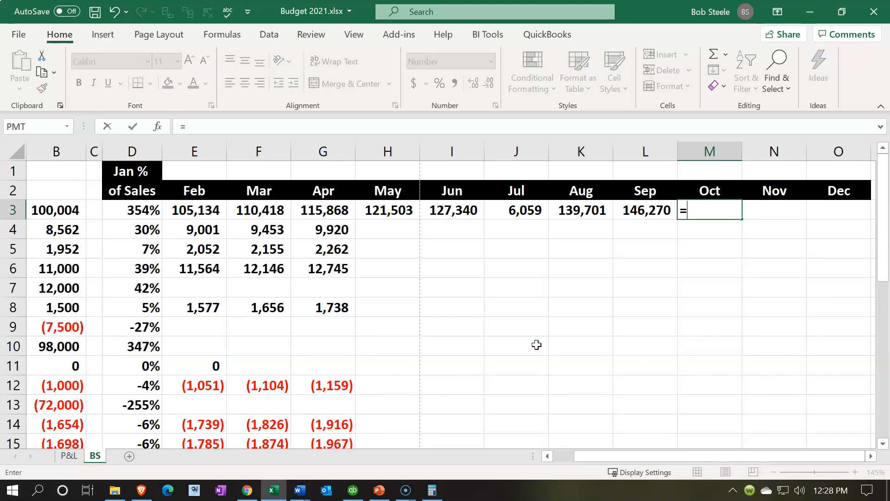
pyautogui.click(116, 213)
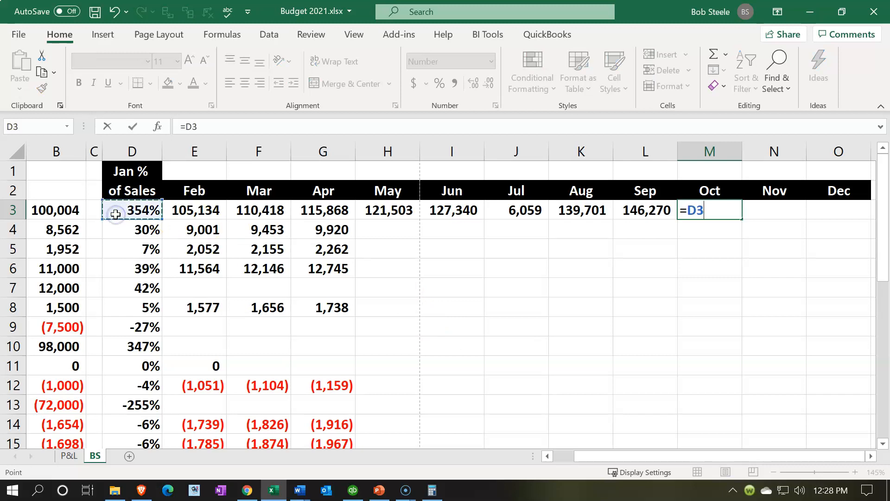
pyautogui.write('*')
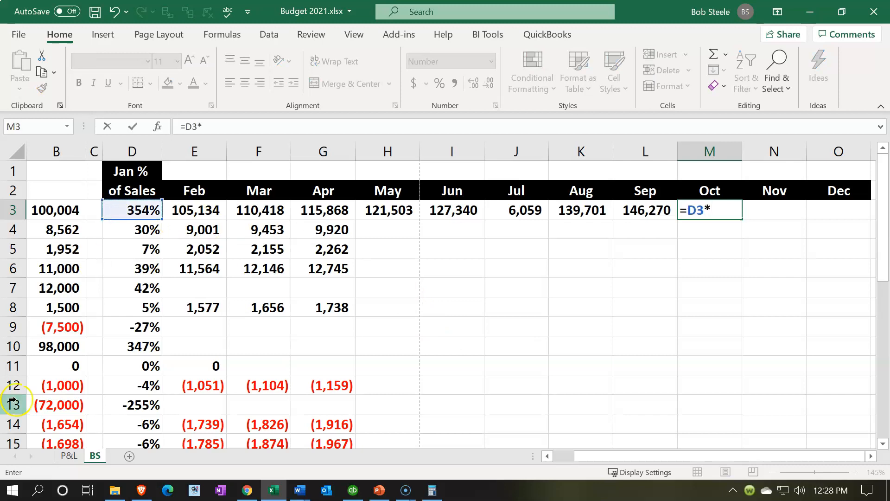
pyautogui.click(70, 456)
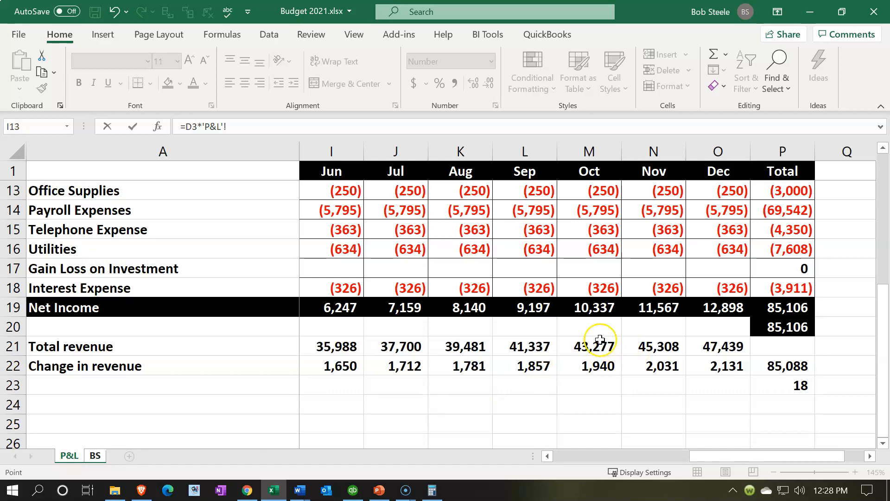
pyautogui.click(593, 353)
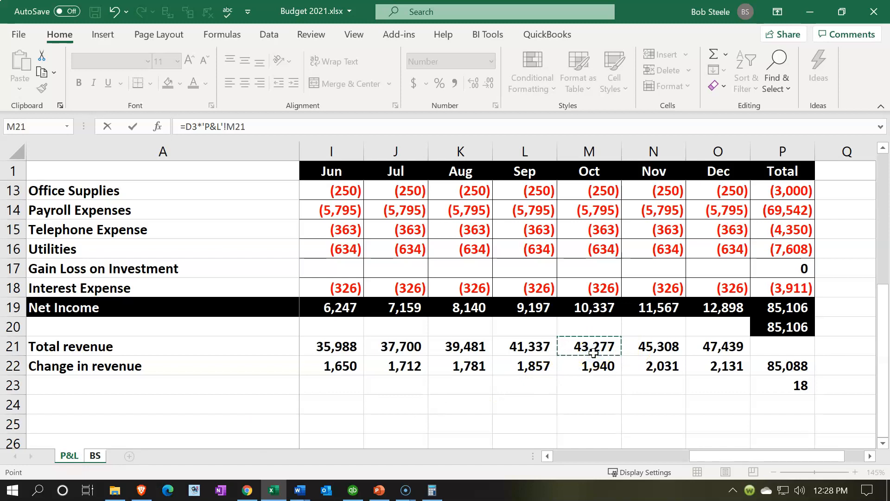
pyautogui.press('Return')
pyautogui.press('Up')
pyautogui.press('Right')
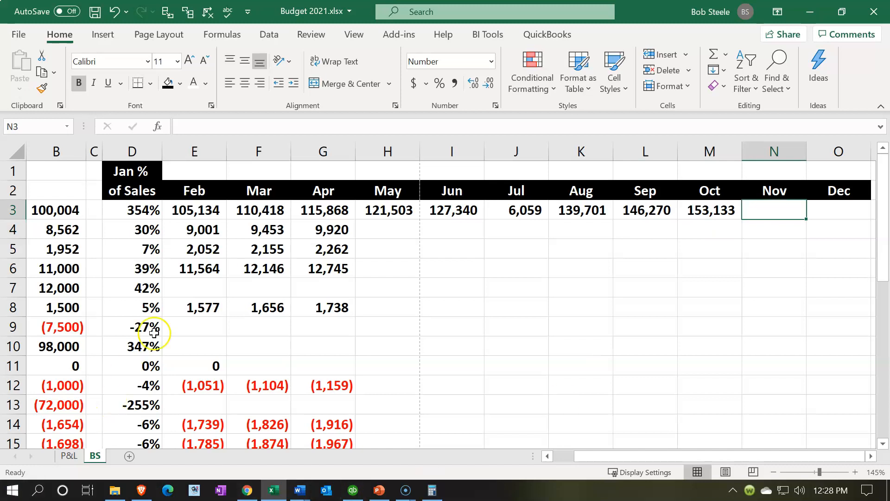
# Enter the November Checking formula in N3 as D3 times the November change in revenue, with an absolute reference to $N$22 on the P&L sheet
pyautogui.click(142, 210)
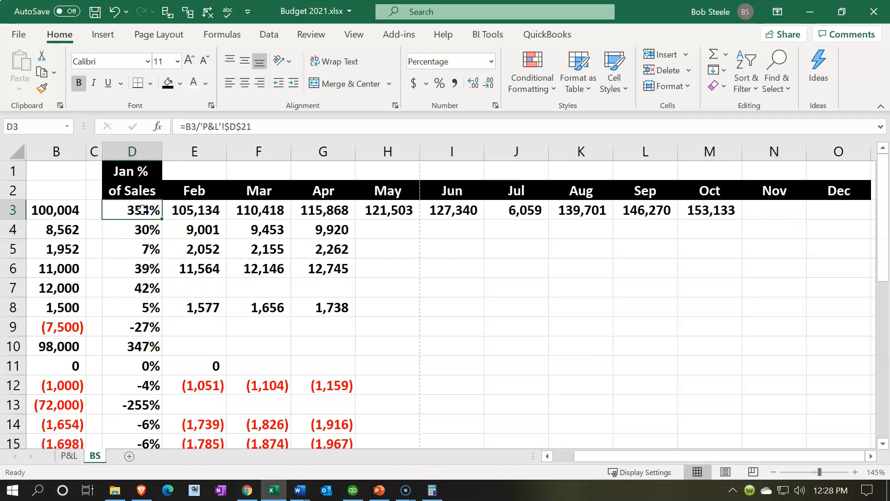
pyautogui.click(766, 212)
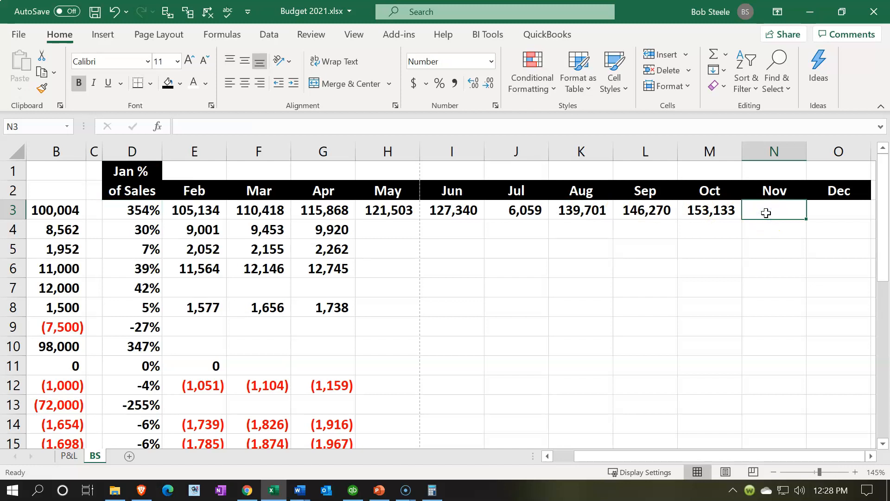
pyautogui.write('=')
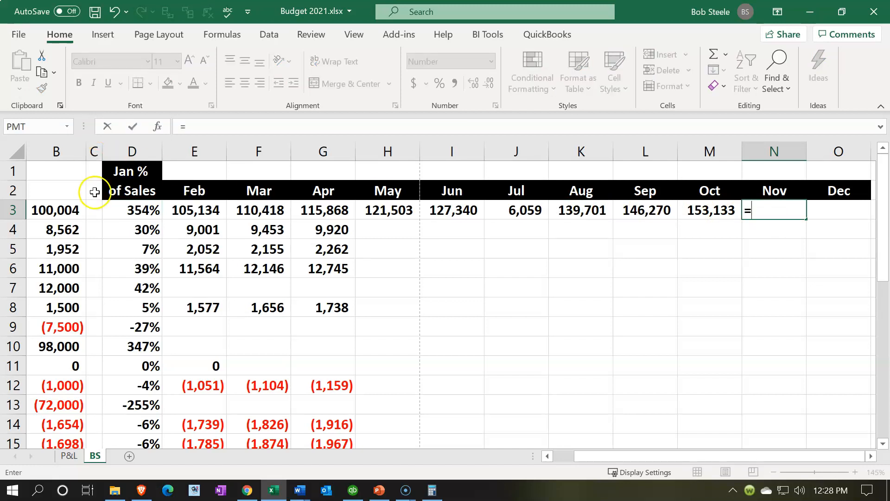
pyautogui.click(132, 210)
pyautogui.write('*')
pyautogui.click(69, 456)
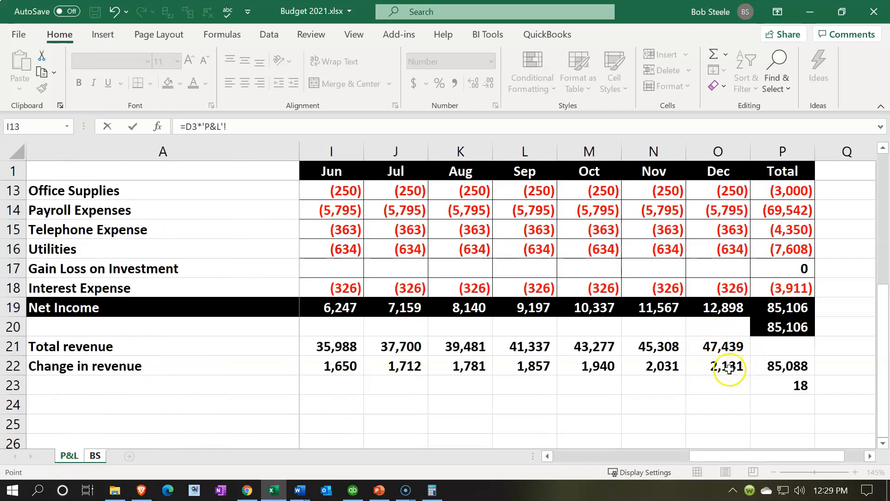
pyautogui.click(666, 366)
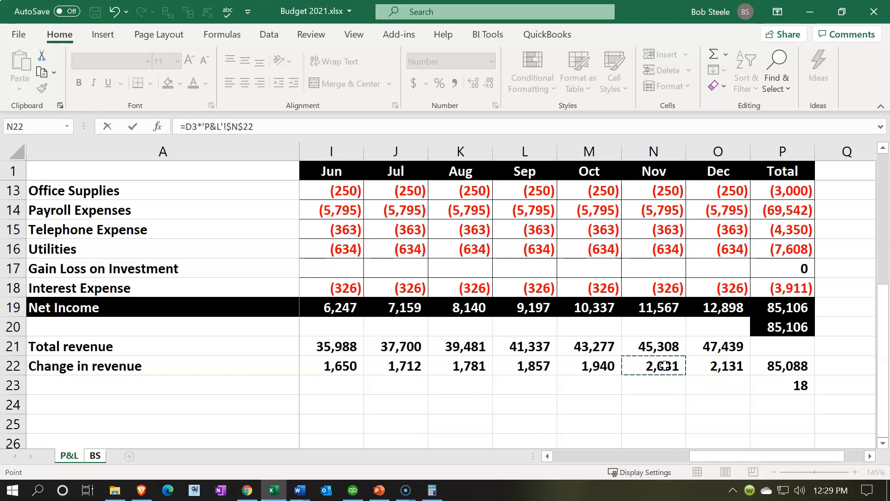
pyautogui.press('Tab')
# Enter the December Checking formula in O3 as D3 times December total revenue, with an absolute reference to $O$21 on the P&L sheet
pyautogui.write('=')
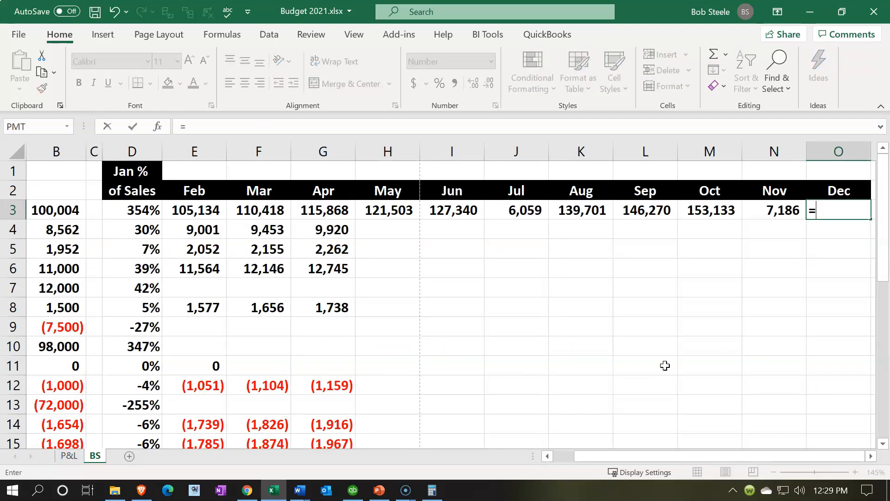
pyautogui.click(132, 207)
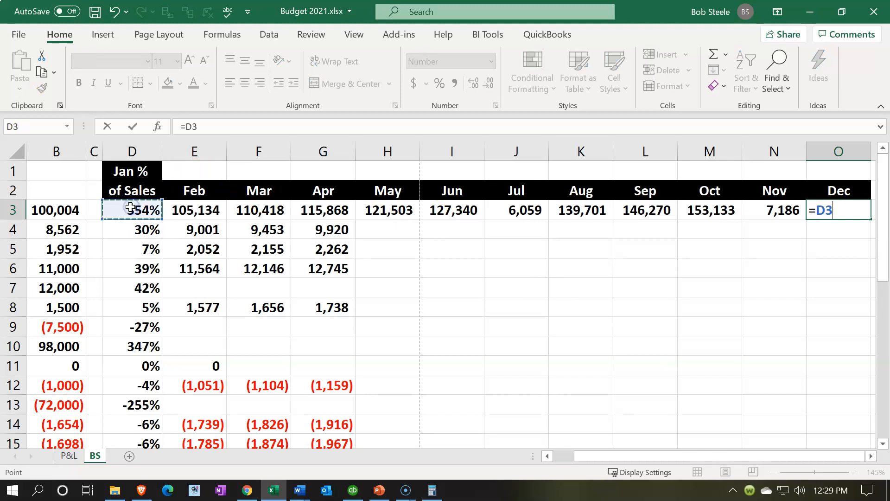
pyautogui.click(69, 456)
pyautogui.click(704, 346)
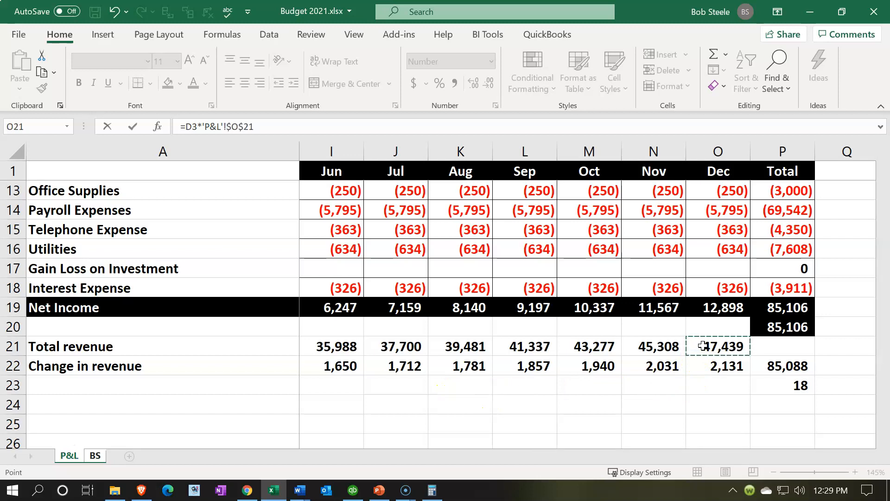
pyautogui.press('Return')
# Copy the May through December Checking formulas in H3:O3 to rows 4 through 6 and row 8
pyautogui.moveTo(398, 213); pyautogui.dragTo(817, 207)
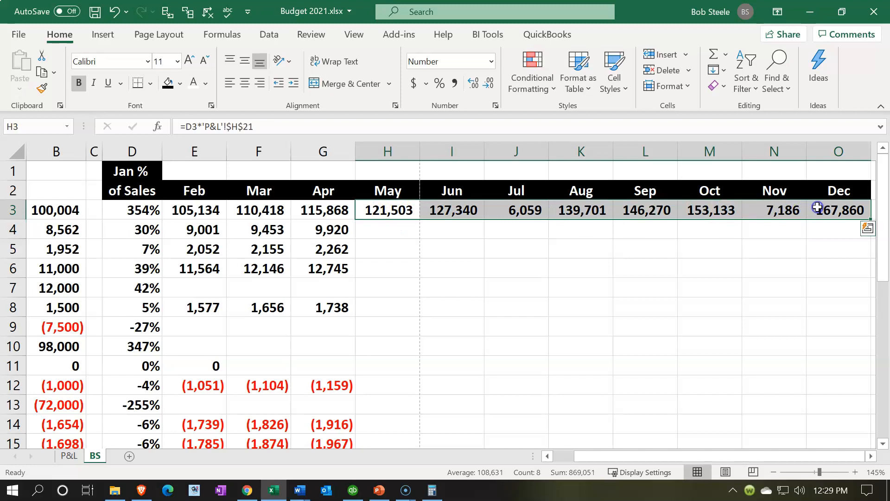
pyautogui.hotkey('ctrl', 'c')
pyautogui.moveTo(397, 231); pyautogui.dragTo(393, 269)
pyautogui.hotkey('ctrl', 'v')
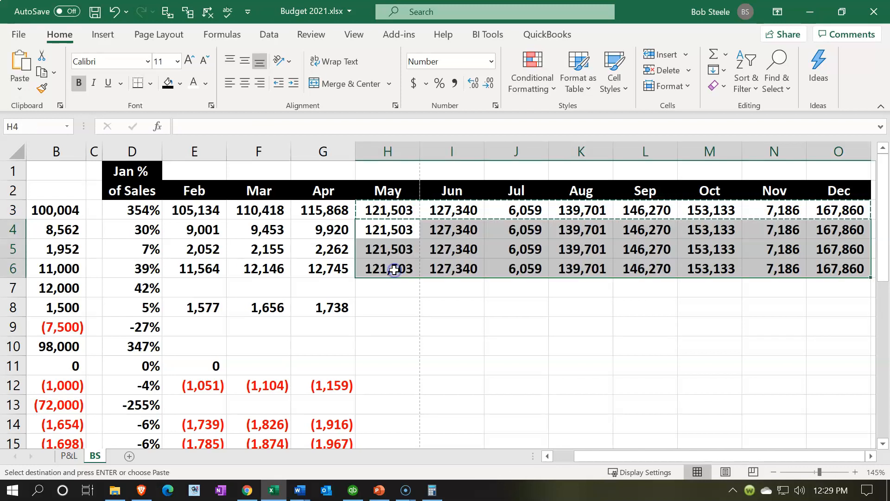
pyautogui.click(384, 312)
pyautogui.hotkey('ctrl', 'v')
# Paste the copied May through December formulas into rows 12, 14, 15, 17 and 18, starting in column H
pyautogui.click(376, 385)
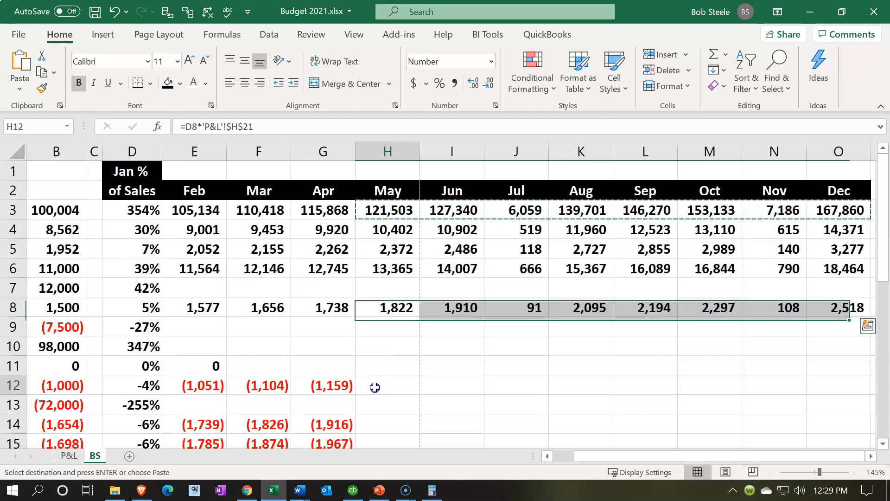
pyautogui.hotkey('ctrl', 'v')
pyautogui.scroll(-1, 377, 355)
pyautogui.moveTo(378, 366); pyautogui.dragTo(379, 385)
pyautogui.hotkey('ctrl', 'v')
pyautogui.scroll(-1, 380, 369)
pyautogui.hotkey('ctrl', 'v')
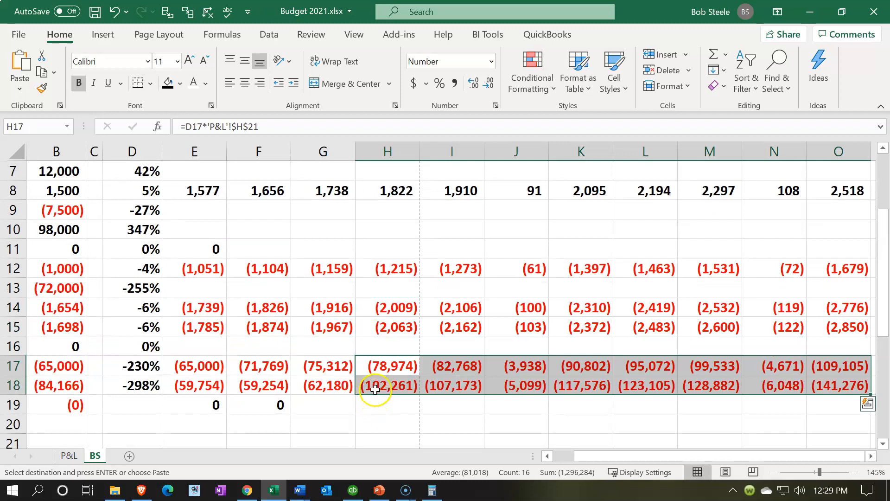
# Clear the pasted Owners Equity formulas for May through December in H18:O18
pyautogui.doubleClick(371, 389)
pyautogui.press('Return')
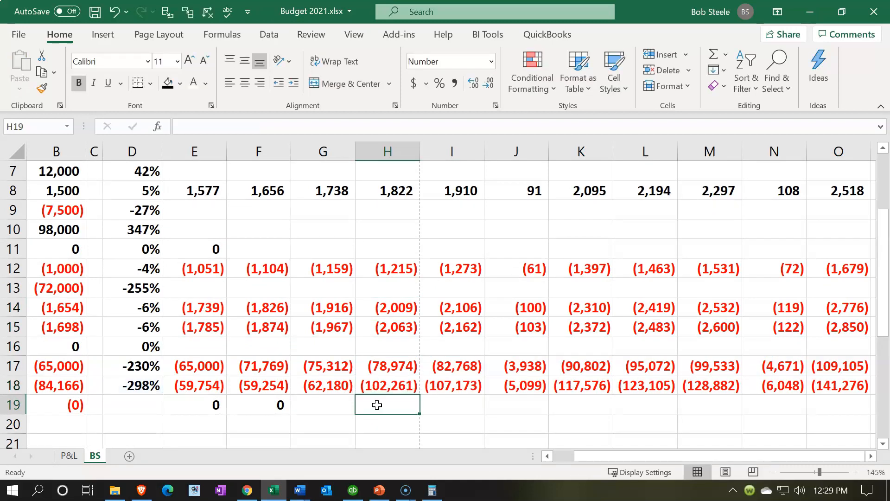
pyautogui.moveTo(385, 389); pyautogui.dragTo(660, 389)
pyautogui.press('Delete')
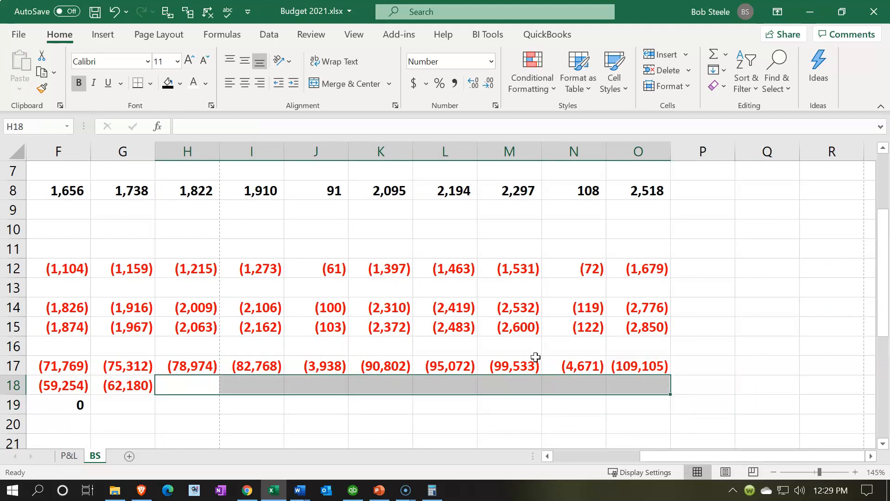
# Enter a SUM of H3:H17 as the May Owners Equity formula in H18
pyautogui.press('Left')
pyautogui.press('Left')
pyautogui.hscroll(-3, 536, 357)
pyautogui.press('Right')
pyautogui.press('Right')
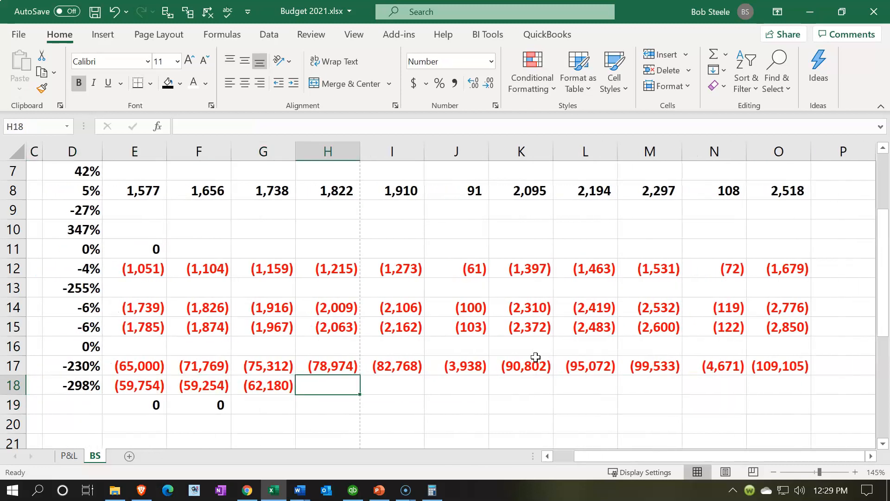
pyautogui.write('=sum(')
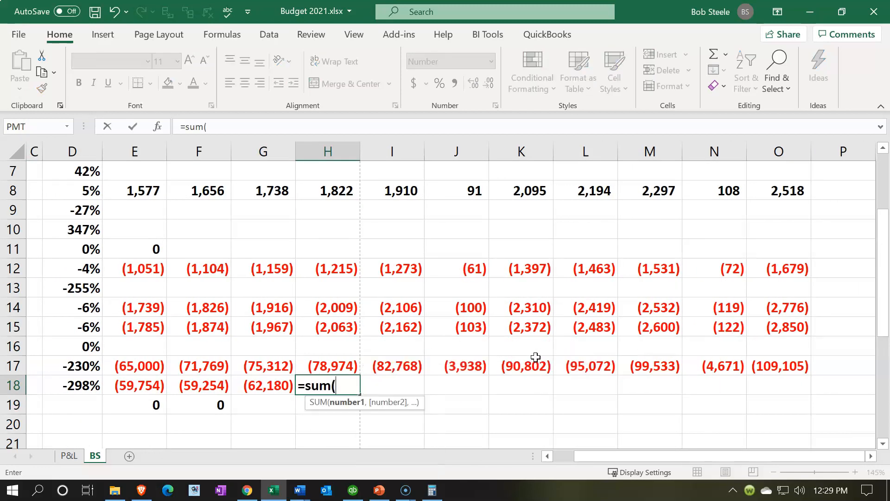
pyautogui.press('Up')
pyautogui.hotkey('shift', 'Up')
pyautogui.hotkey('shift', 'Up')
pyautogui.hotkey('shift', 'Up')
pyautogui.hotkey('shift', 'Up')
pyautogui.hotkey('shift', 'Up')
pyautogui.hotkey('shift', 'Up')
pyautogui.hotkey('shift', 'Up')
pyautogui.hotkey('shift', 'Up')
pyautogui.hotkey('shift', 'Up')
pyautogui.hotkey('shift', 'Up')
pyautogui.hotkey('shift', 'Up')
pyautogui.hotkey('shift', 'Up')
pyautogui.hotkey('shift', 'Up')
pyautogui.hotkey('shift', 'Up')
pyautogui.hotkey('shift', 'Up')
pyautogui.hotkey('shift', 'Up')
pyautogui.hotkey('shift', 'Down')
pyautogui.press('Return')
pyautogui.scroll(-1, 491, 362)
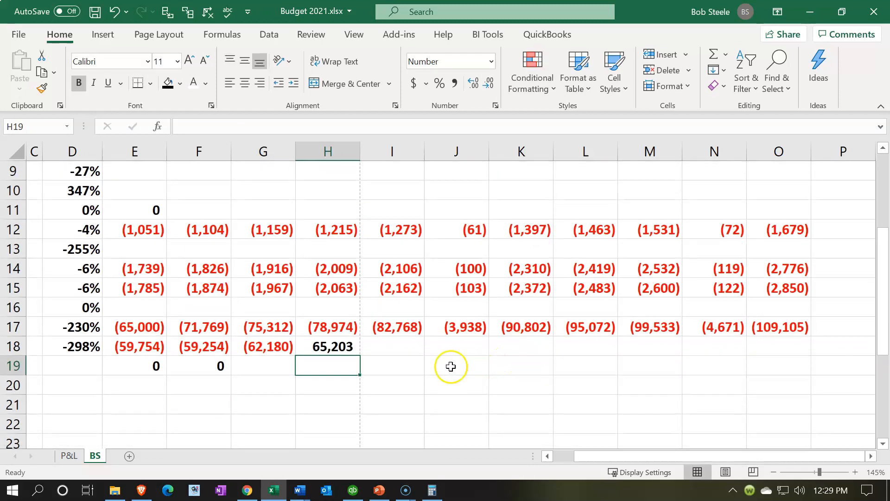
# Make the May Owners Equity formula in H18 negative, as =-SUM(H3:H17)
pyautogui.press('Left')
pyautogui.press('Left')
pyautogui.press('Left')
pyautogui.press('Left')
pyautogui.press('Left')
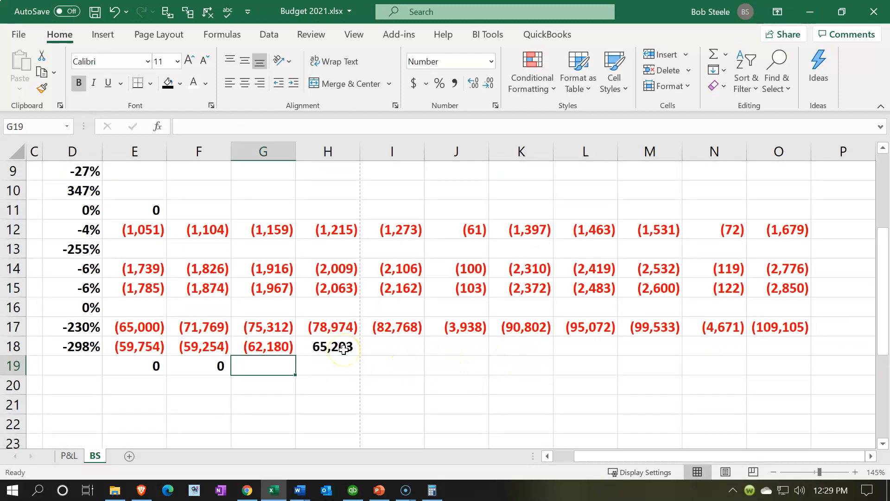
pyautogui.press('Left')
pyautogui.press('Left')
pyautogui.press('Right')
pyautogui.press('Right')
pyautogui.press('Right')
pyautogui.press('Right')
pyautogui.press('Right')
pyautogui.press('Right')
pyautogui.press('Right')
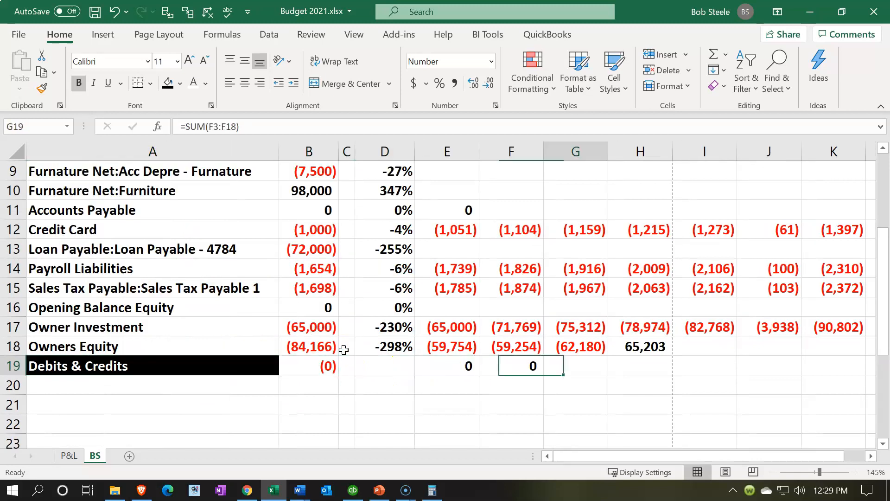
pyautogui.press('Up')
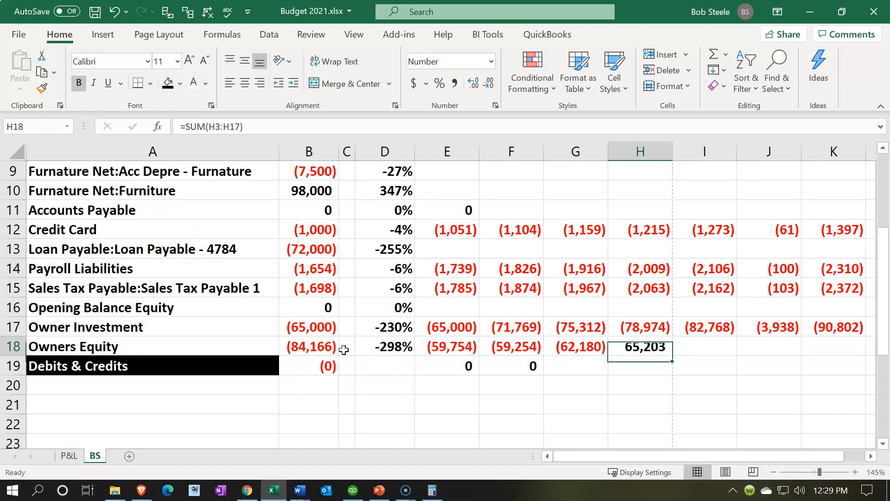
pyautogui.doubleClick(646, 345)
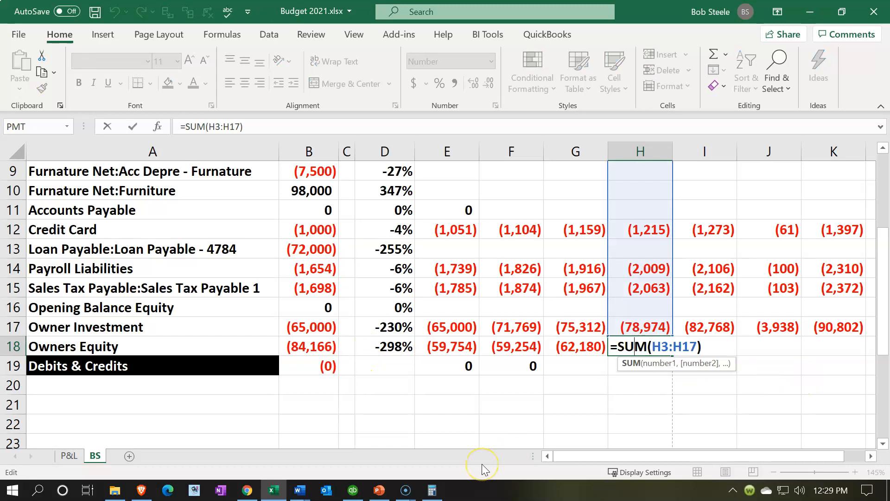
pyautogui.press('Return')
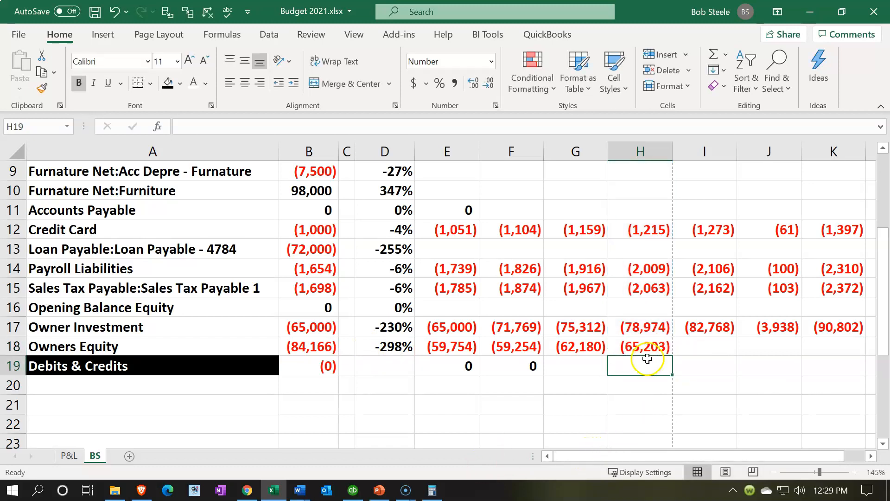
# Fill the May Owners Equity formula in H18 across to December in O18
pyautogui.click(659, 348)
pyautogui.moveTo(672, 356)
pyautogui.mouseDown()
pyautogui.moveTo(866, 361)
pyautogui.moveTo(789, 370)
pyautogui.moveTo(673, 356)
pyautogui.mouseUp()
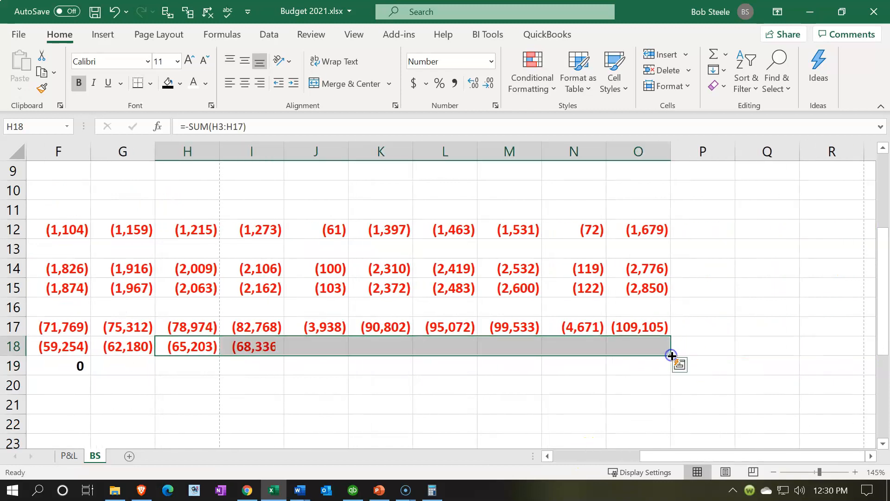
pyautogui.press('Left')
pyautogui.press('Left')
pyautogui.press('Left')
pyautogui.press('Left')
pyautogui.press('Left')
pyautogui.press('Left')
pyautogui.press('Left')
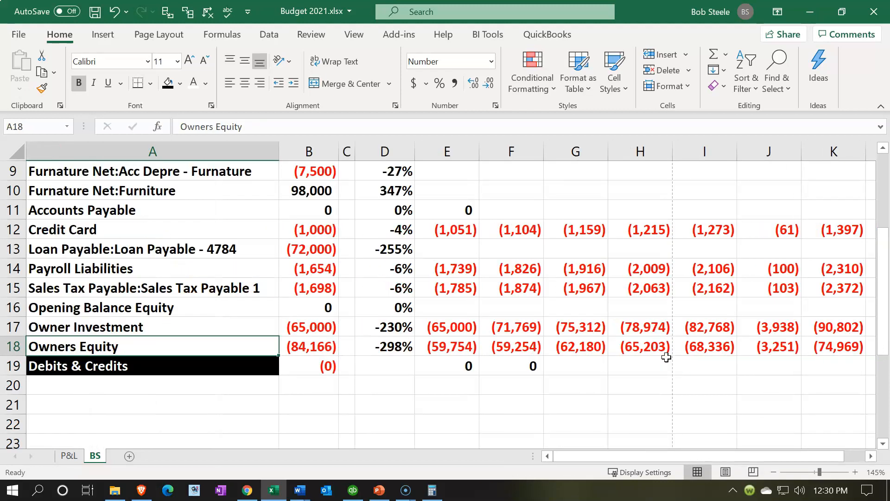
# Fill the Debits & Credits sum from F19 across to December in O19, and from E19 back into D19
pyautogui.click(530, 366)
pyautogui.moveTo(544, 375); pyautogui.dragTo(777, 367)
pyautogui.moveTo(747, 457); pyautogui.dragTo(529, 466)
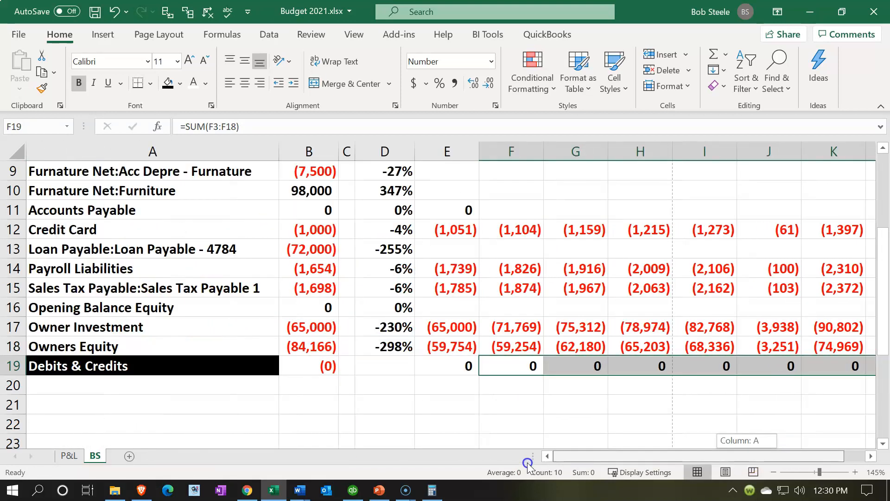
pyautogui.click(437, 365)
pyautogui.click(437, 365)
pyautogui.moveTo(478, 374); pyautogui.dragTo(378, 373)
pyautogui.click(461, 410)
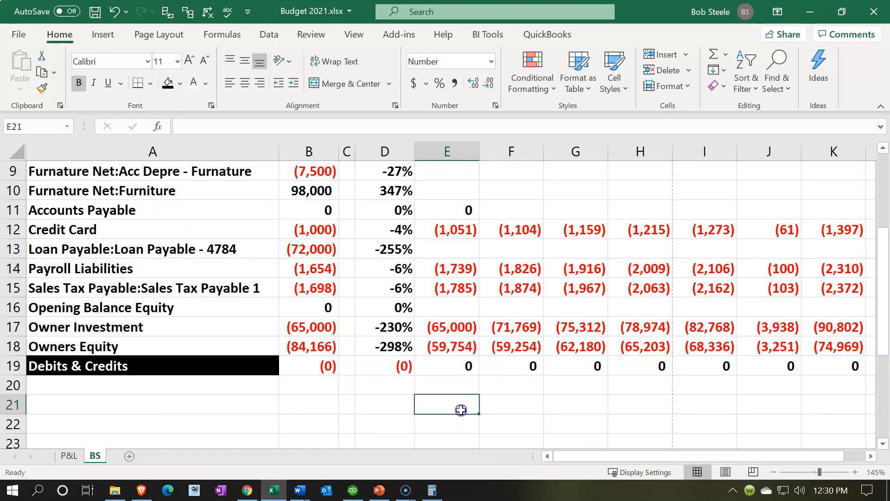
# Apply all borders to the balance sheet range A3:O19, from Checking through the December Debits & Credits total
pyautogui.scroll(3, 458, 408)
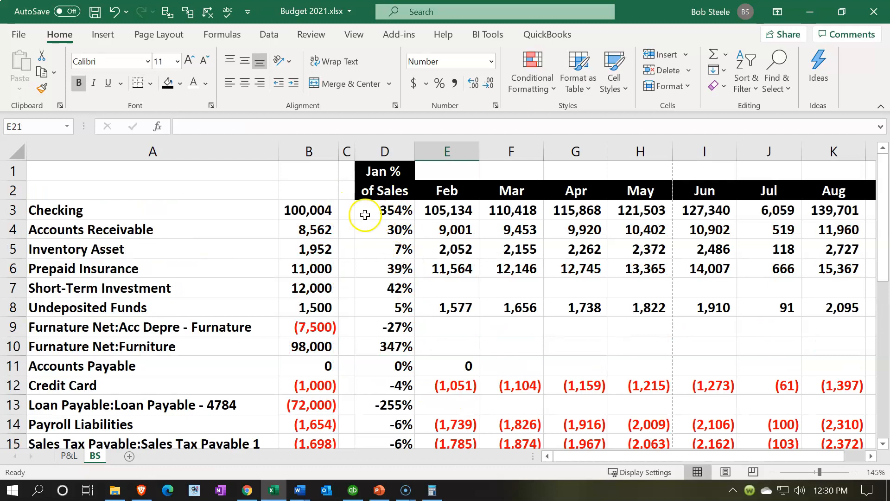
pyautogui.moveTo(307, 208); pyautogui.dragTo(746, 284)
pyautogui.moveTo(116, 211); pyautogui.dragTo(769, 404)
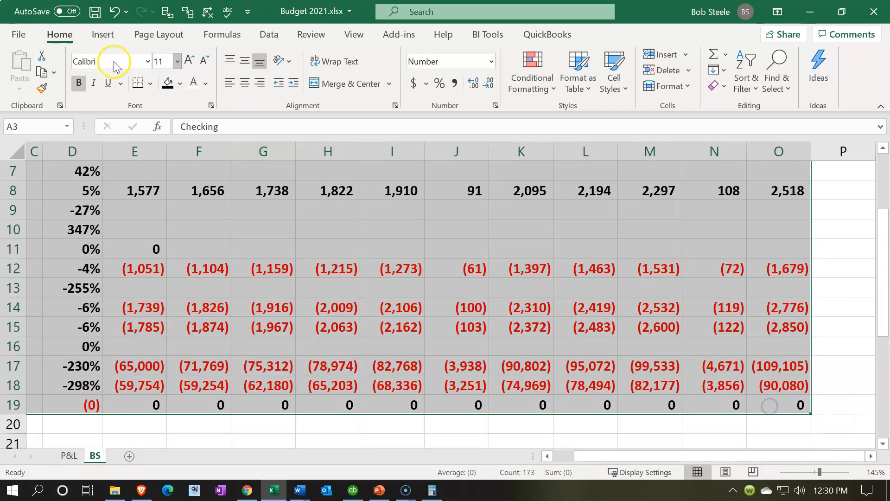
pyautogui.click(150, 85)
pyautogui.click(168, 226)
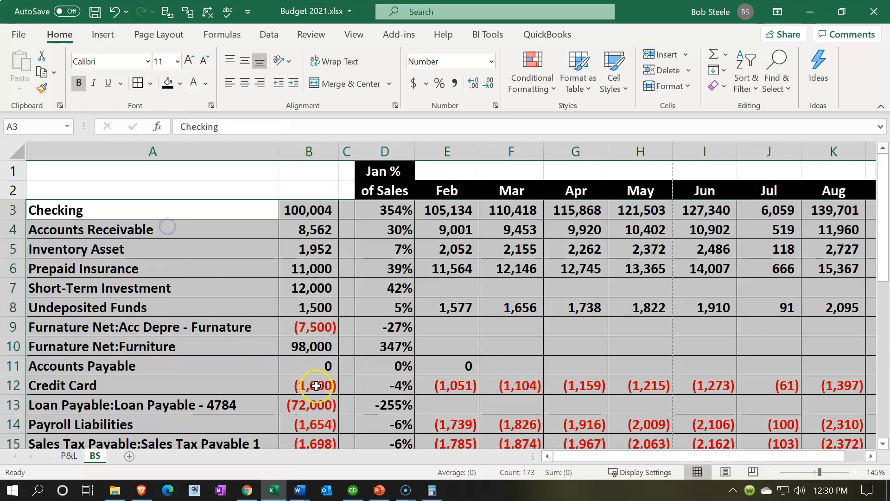
# Link the February Short-Term Investment cell E7 to the January balance with =B7
pyautogui.click(316, 385)
pyautogui.scroll(-3, 325, 380)
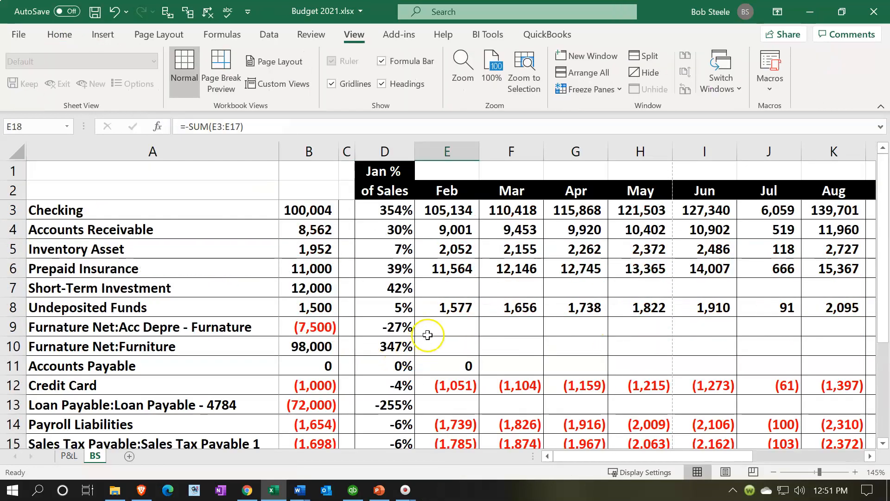
pyautogui.click(422, 330)
pyautogui.click(443, 291)
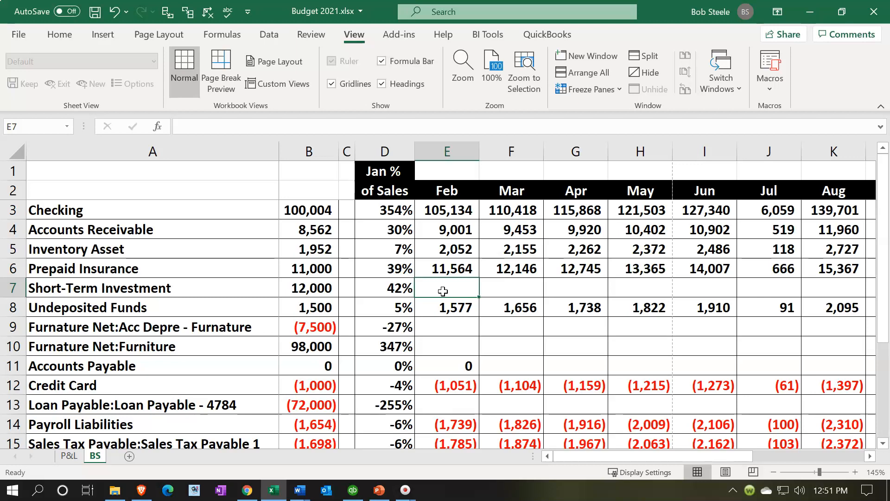
pyautogui.press('Right')
pyautogui.press('Right')
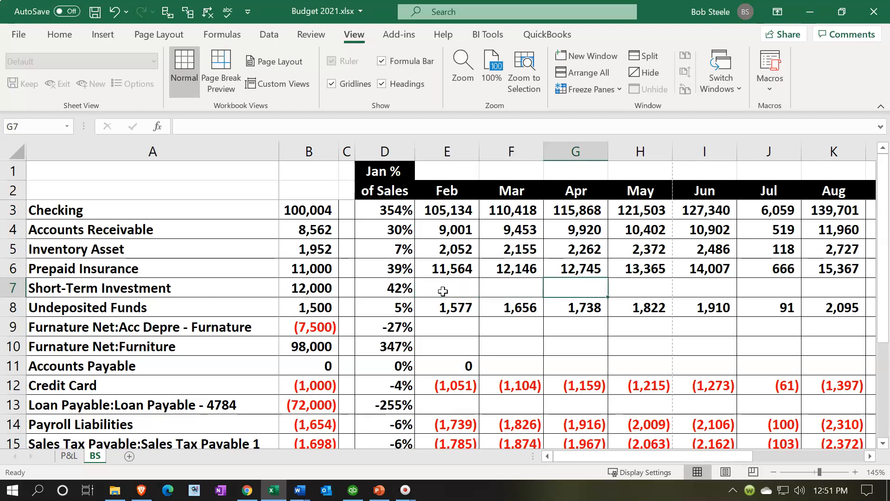
pyautogui.press('Left')
pyautogui.press('Left')
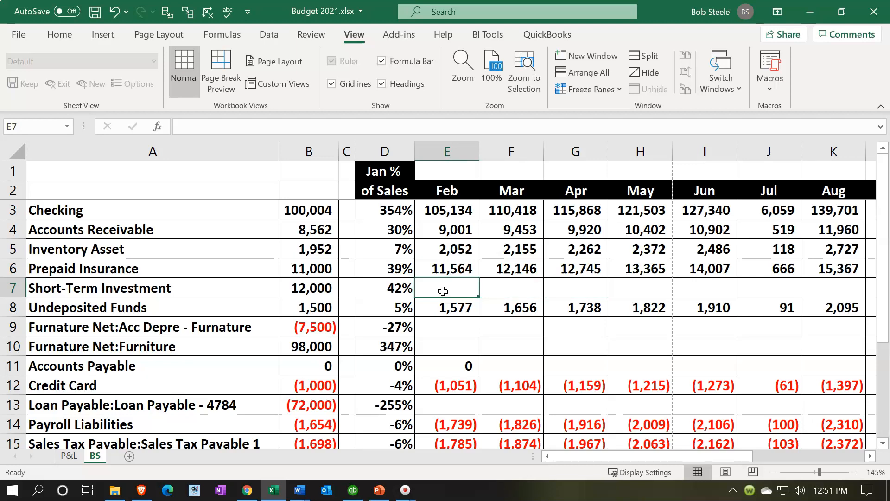
pyautogui.write('=')
pyautogui.press('Left')
pyautogui.press('Left')
pyautogui.press('Left')
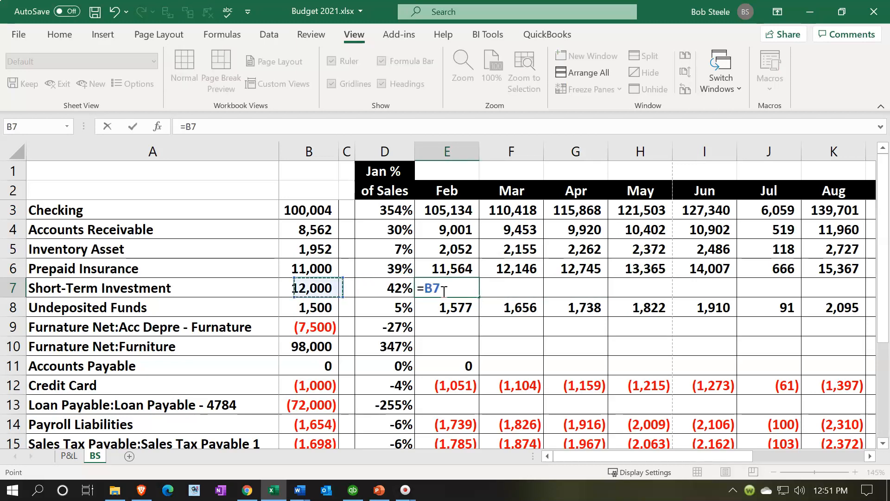
pyautogui.press('Return')
pyautogui.press('Up')
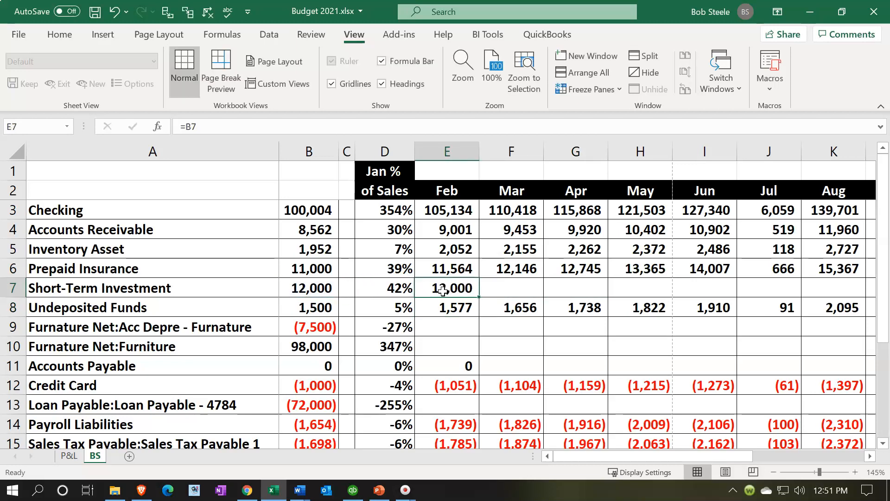
# Enter =E7 for March Short-Term Investment in F7 and fill it across to December in O7
pyautogui.click(499, 290)
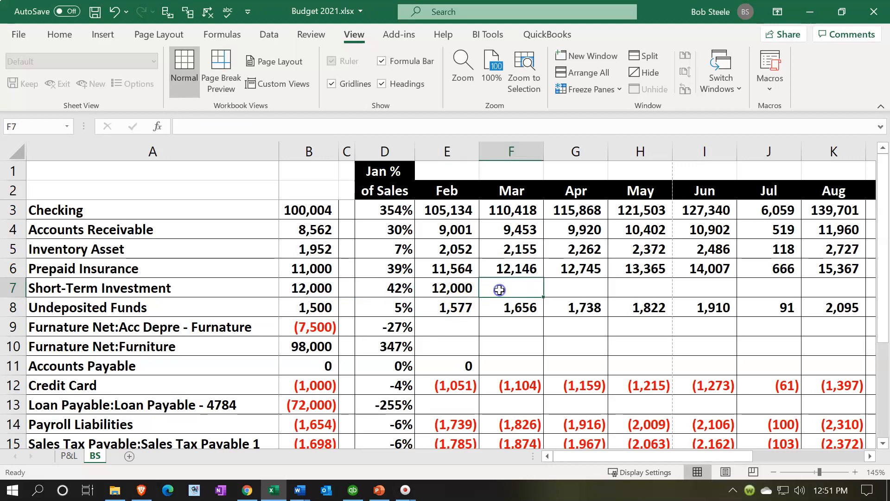
pyautogui.write('=')
pyautogui.press('Left')
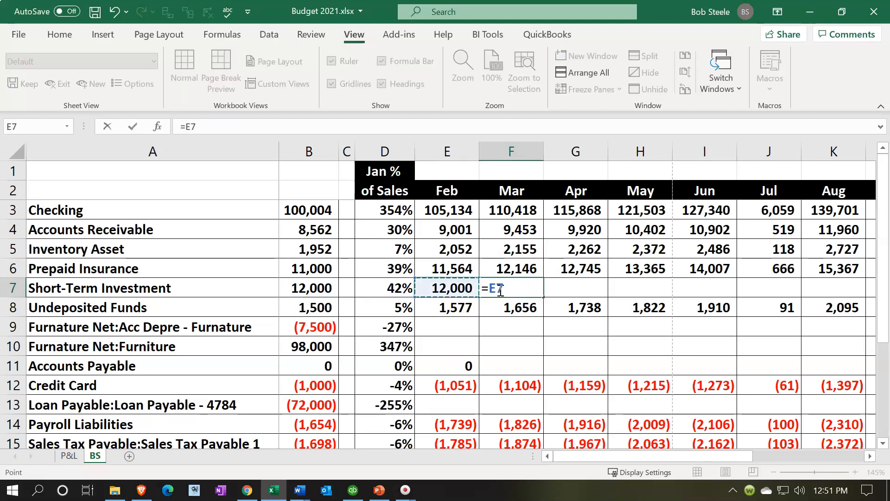
pyautogui.press('Return')
pyautogui.press('Up')
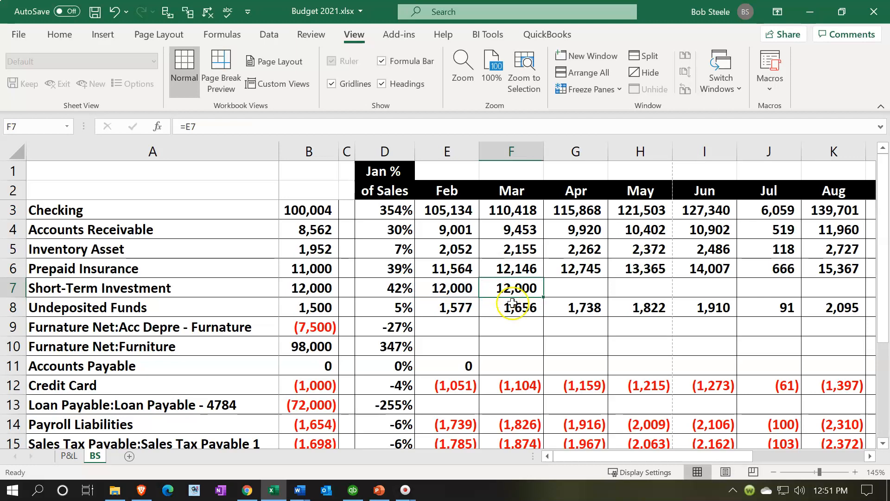
pyautogui.moveTo(545, 300); pyautogui.dragTo(771, 283)
pyautogui.press('Home')
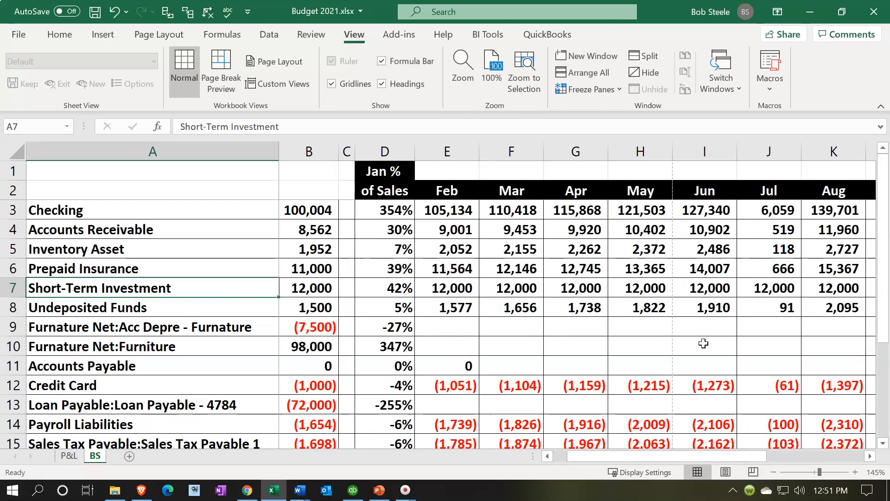
# Check the February Owners Equity formula in E18
pyautogui.click(450, 289)
pyautogui.scroll(-3, 454, 294)
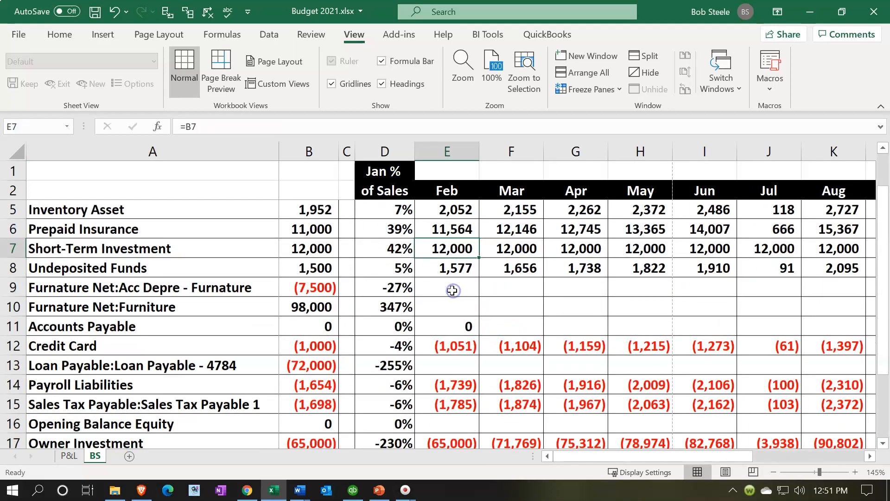
pyautogui.doubleClick(466, 327)
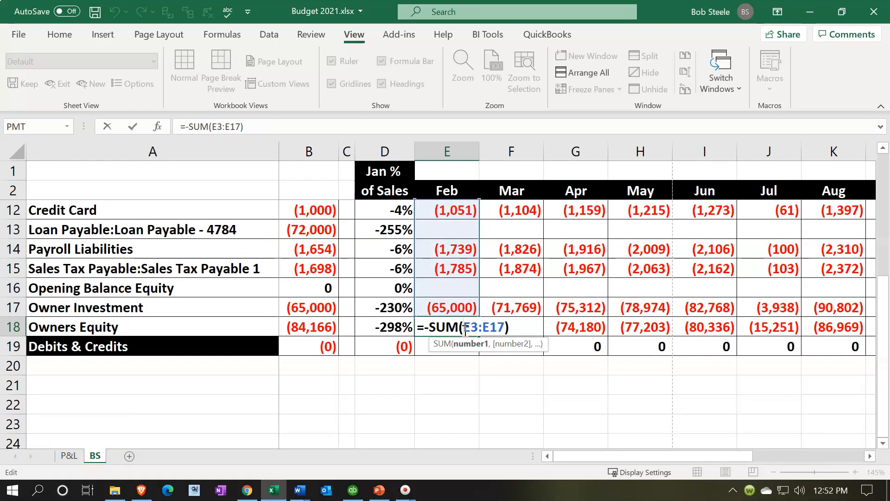
pyautogui.press('Return')
pyautogui.scroll(3, 463, 330)
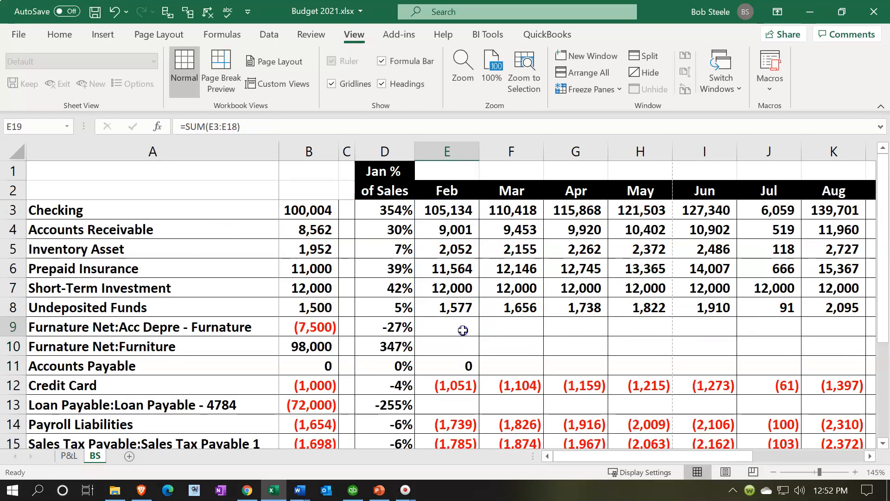
# Link the February furniture accumulated depreciation cell E9 to the January balance with =B9
pyautogui.click(464, 331)
pyautogui.write('=')
pyautogui.press('Left')
pyautogui.press('Left')
pyautogui.press('Left')
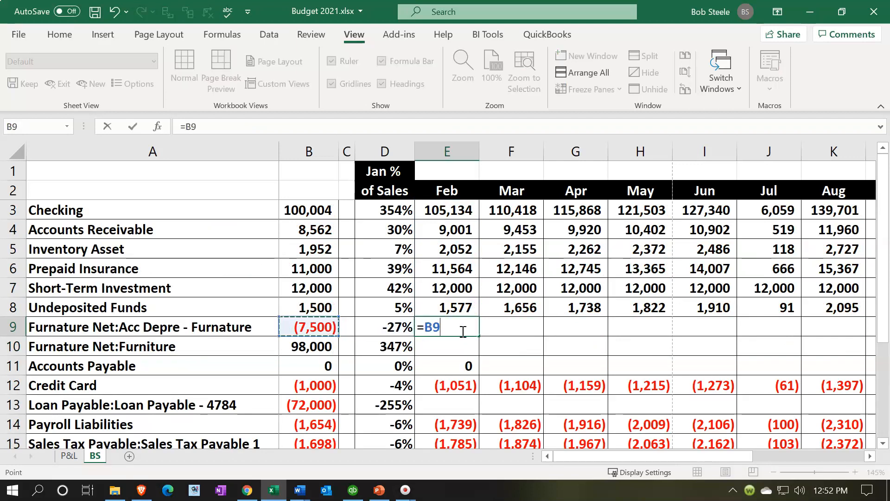
pyautogui.press('Return')
pyautogui.click(462, 331)
# Enter =E9 for March accumulated depreciation in F9 and fill it across to December in O9
pyautogui.click(520, 329)
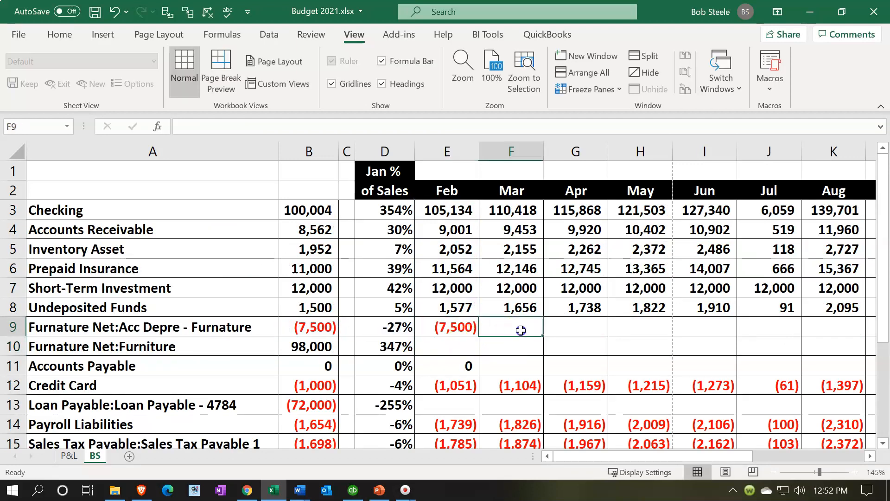
pyautogui.write('=')
pyautogui.press('Left')
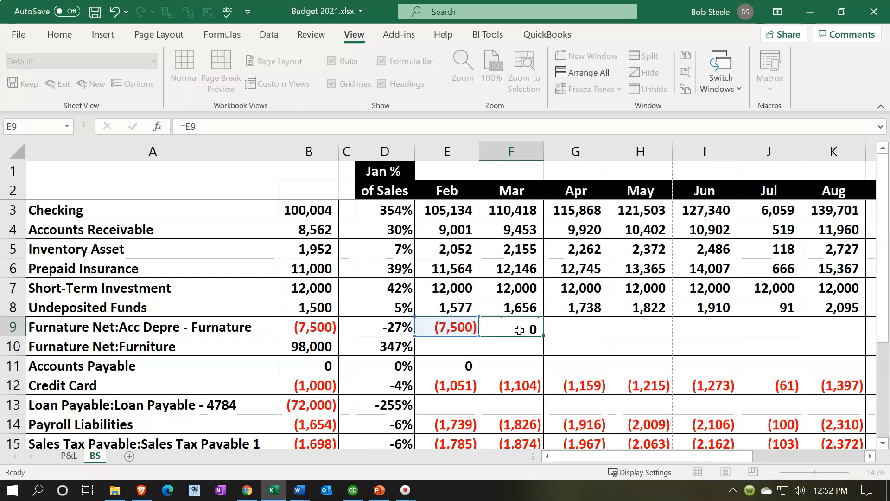
pyautogui.press('Return')
pyautogui.click(522, 330)
pyautogui.moveTo(545, 337); pyautogui.dragTo(850, 321)
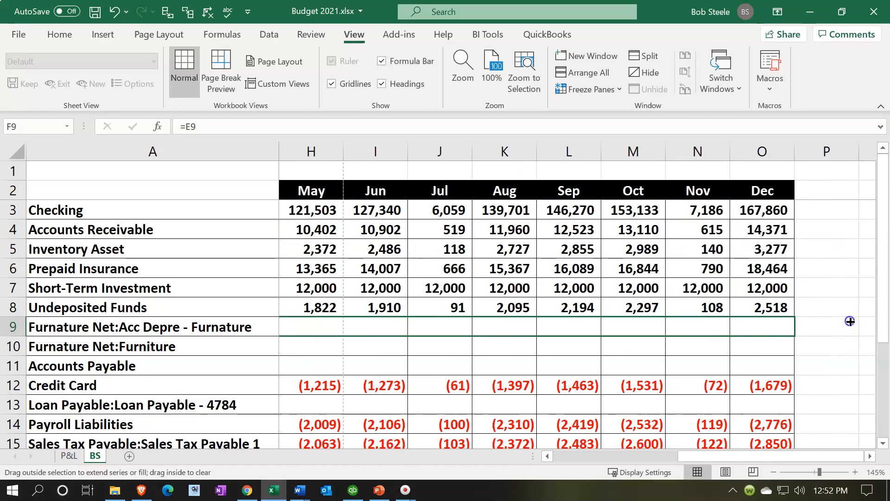
pyautogui.moveTo(784, 324); pyautogui.dragTo(782, 323)
# Link the February Furniture cell E10 to the January balance with =B10
pyautogui.press('Left')
pyautogui.press('Left')
pyautogui.press('Left')
pyautogui.press('Left')
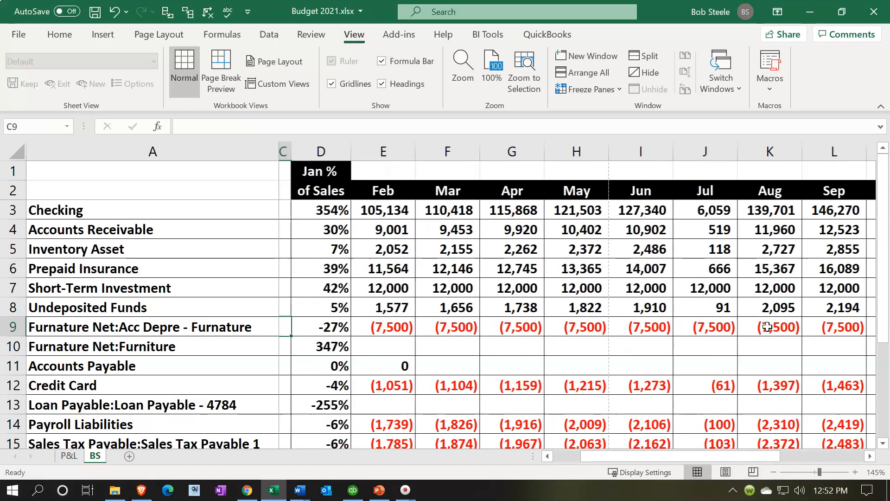
pyautogui.press('Right')
pyautogui.press('Right')
pyautogui.press('Right')
pyautogui.press('Down')
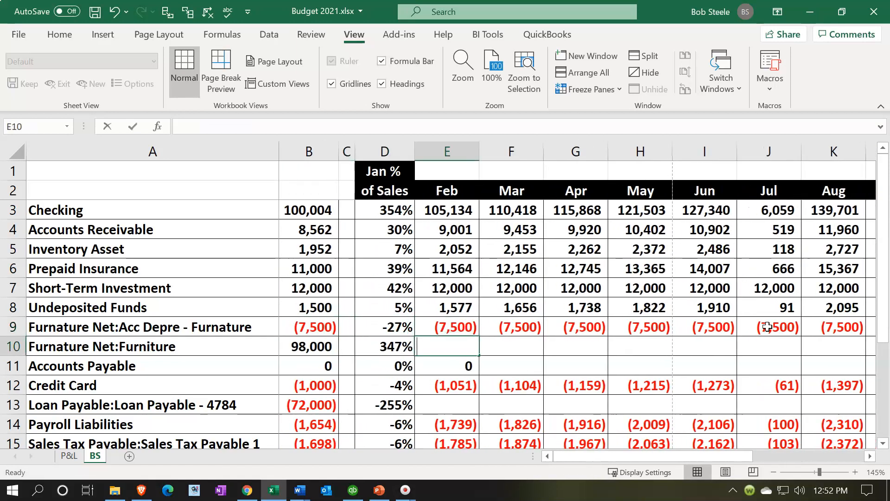
pyautogui.write('=')
pyautogui.press('Left')
pyautogui.press('Left')
pyautogui.press('Left')
pyautogui.press('Return')
pyautogui.press('Up')
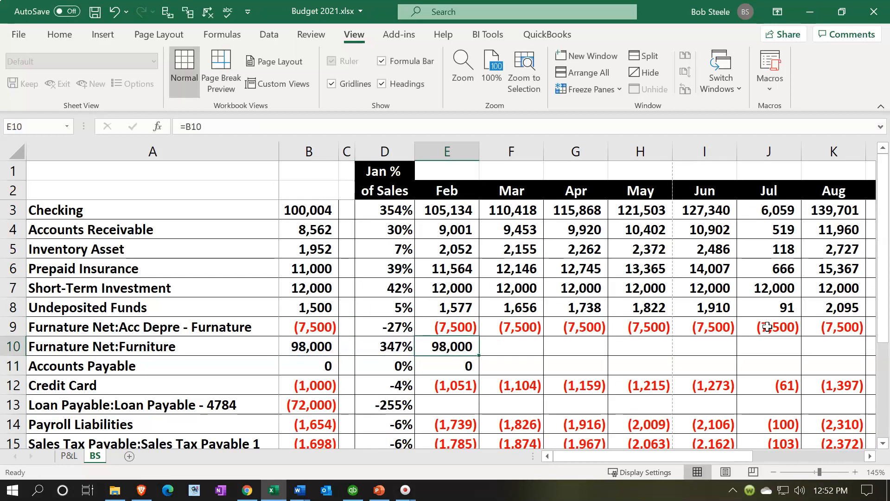
# Fill the February Furniture formula in E10 across to December in O10
pyautogui.scroll(-1, 534, 334)
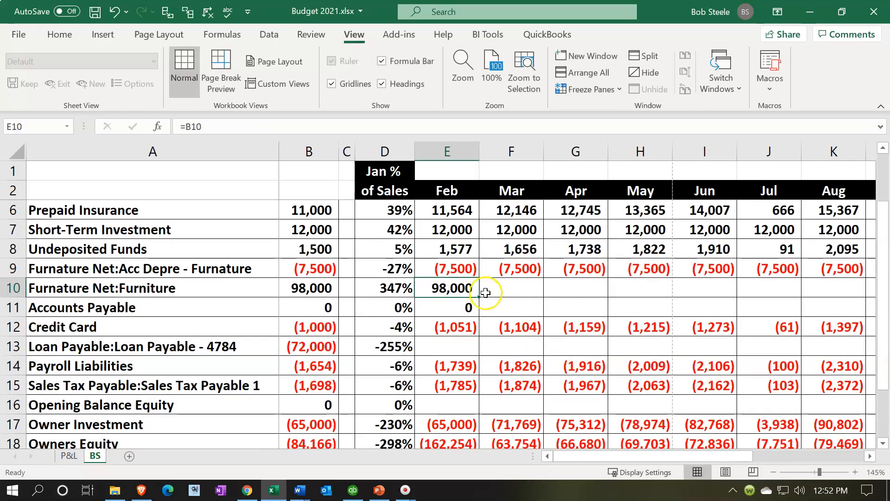
pyautogui.moveTo(475, 294); pyautogui.dragTo(777, 291)
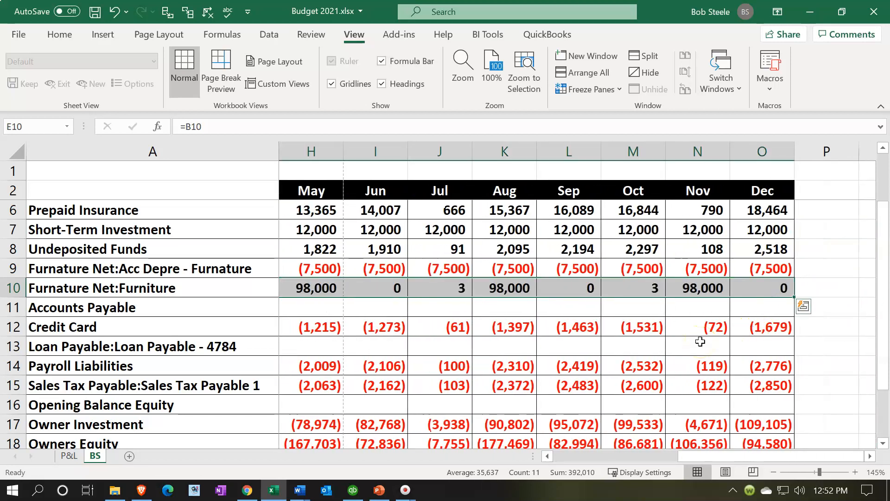
pyautogui.press('Left')
# Replace the March Furniture formula in F10 with =+E10 and fill it across to December in O10
pyautogui.press('Right')
pyautogui.press('Right')
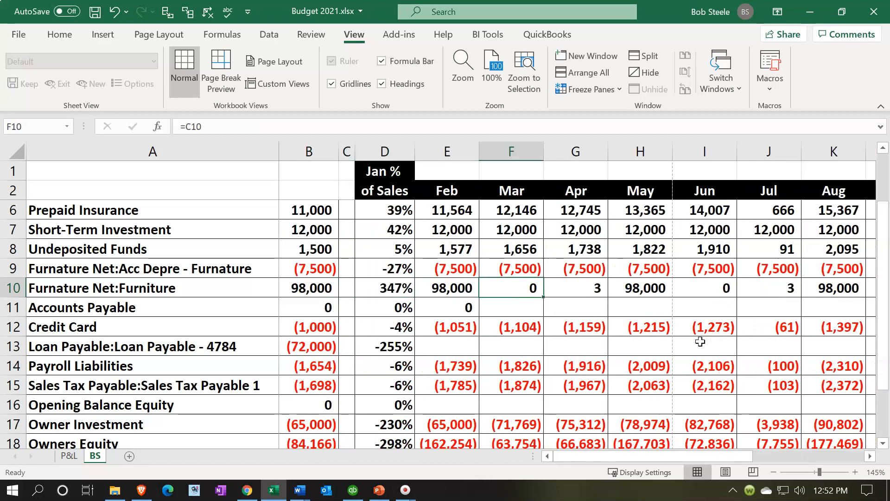
pyautogui.write('+')
pyautogui.press('Left')
pyautogui.press('Return')
pyautogui.press('Up')
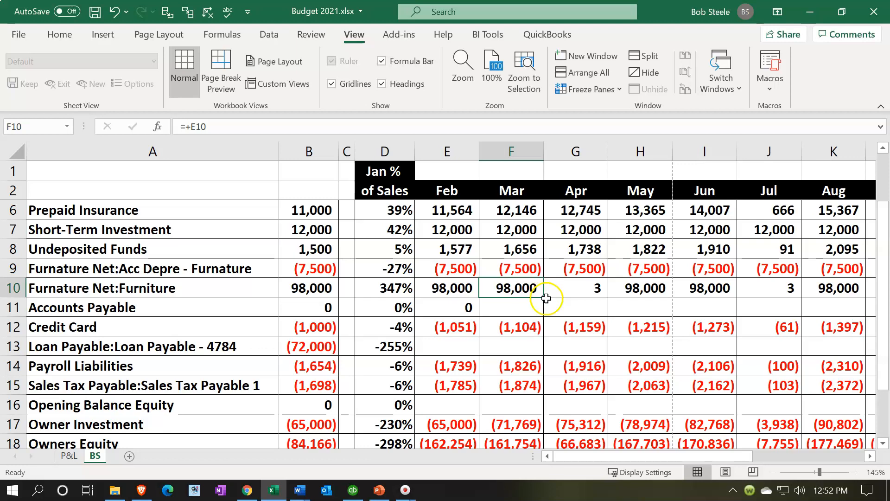
pyautogui.moveTo(546, 300); pyautogui.dragTo(801, 295)
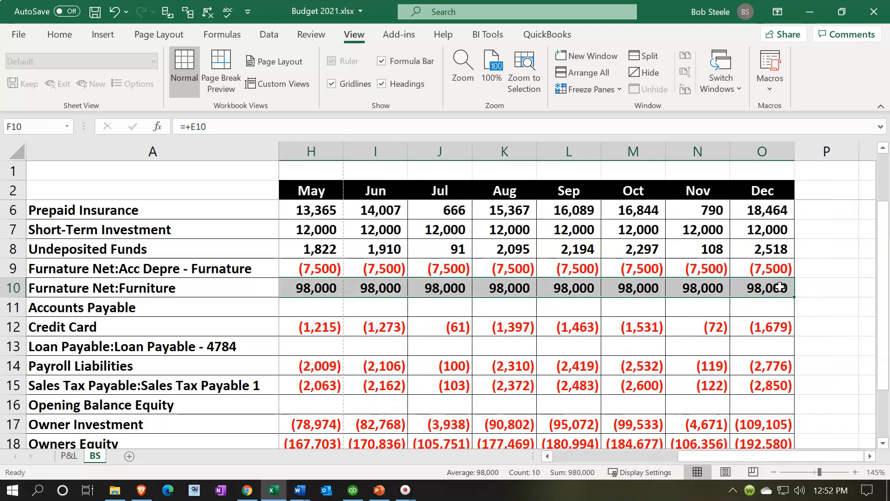
# Link the March Accounts Payable cell F11 to February with =+E11
pyautogui.press('Left')
pyautogui.press('Left')
pyautogui.press('Left')
pyautogui.press('Left')
pyautogui.press('Left')
pyautogui.press('Right')
pyautogui.press('Right')
pyautogui.press('Right')
pyautogui.press('Down')
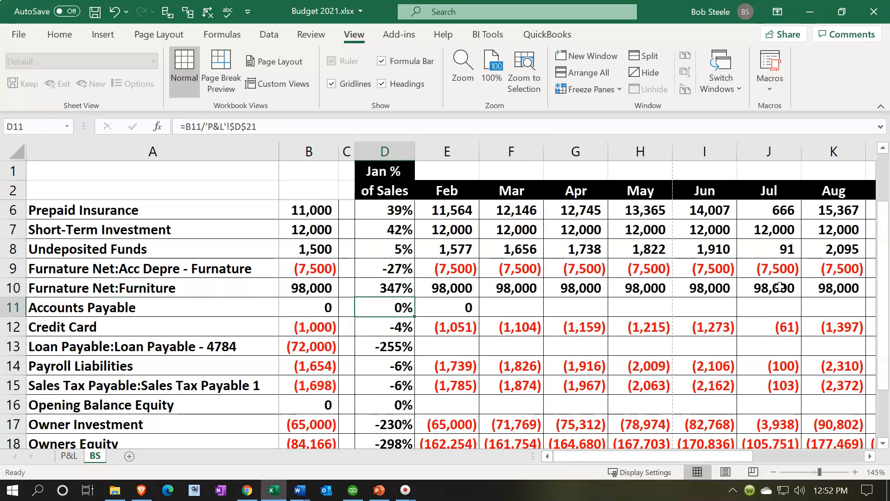
pyautogui.press('Right')
pyautogui.press('Right')
pyautogui.write('=')
pyautogui.press('Left')
pyautogui.press('Return')
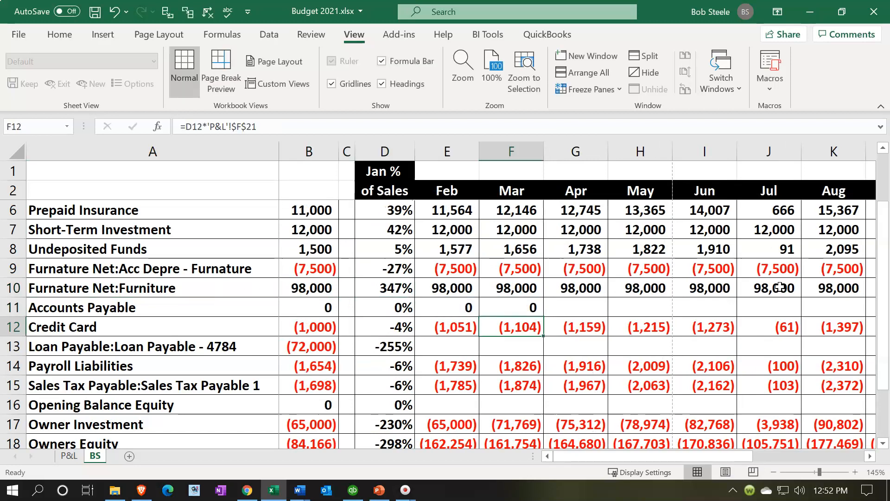
# Fill the March Accounts Payable formula in F11 across the remaining months to December
pyautogui.click(514, 305)
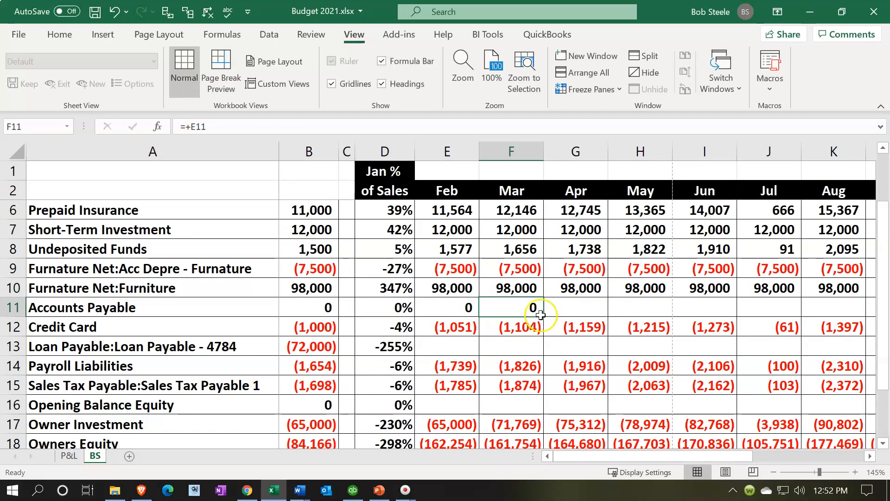
pyautogui.moveTo(545, 315); pyautogui.dragTo(766, 323)
pyautogui.press('Left')
pyautogui.press('Left')
pyautogui.press('Left')
pyautogui.press('Left')
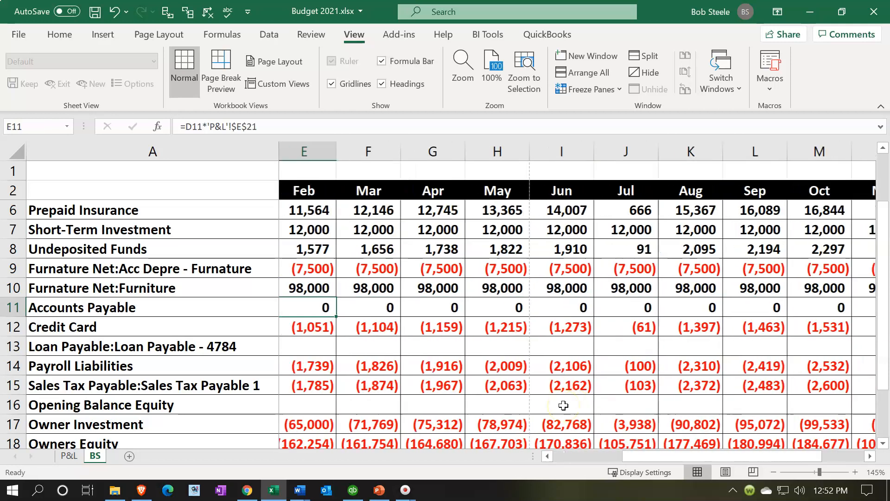
# Link the February Loan Payable cell E13 to the January balance with =+B13
pyautogui.press('Left')
pyautogui.press('Down')
pyautogui.press('Down')
pyautogui.press('Down')
pyautogui.press('Right')
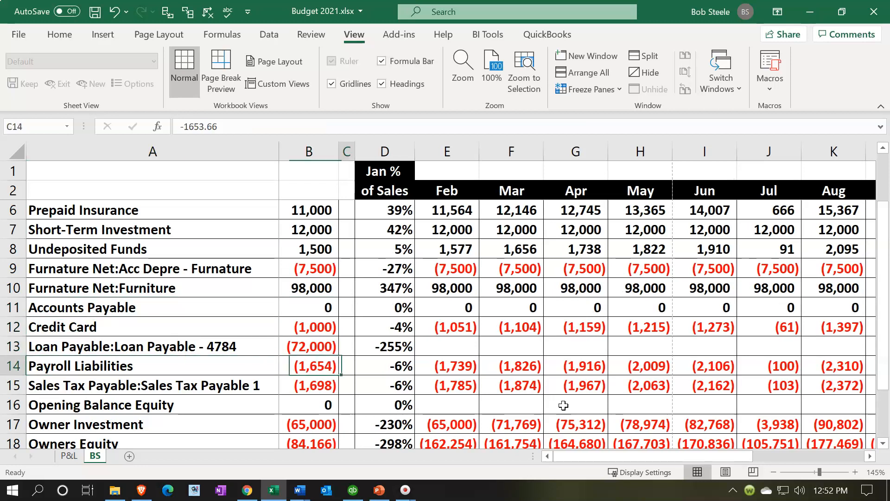
pyautogui.press('Right')
pyautogui.press('Right')
pyautogui.press('Right')
pyautogui.press('Up')
pyautogui.write('+')
pyautogui.press('Left')
pyautogui.press('Left')
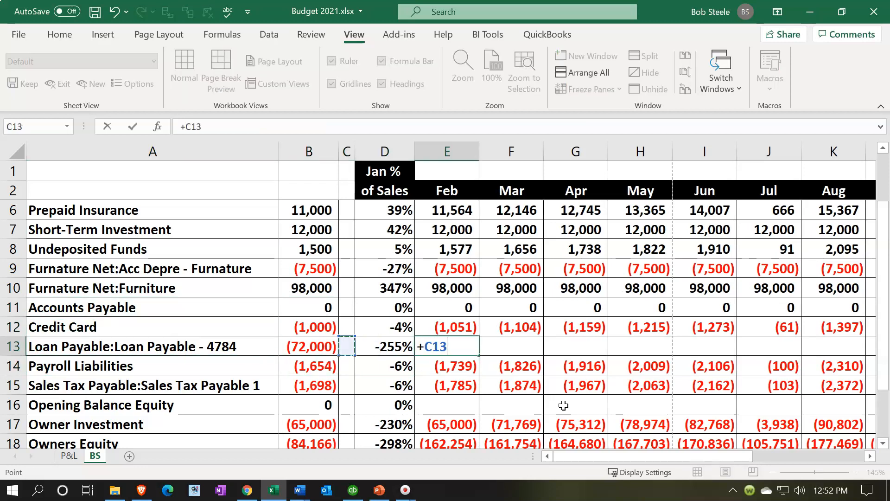
pyautogui.press('Left')
pyautogui.press('Return')
# Enter =+E13 for March Loan Payable in F13 and fill it across to December in O13
pyautogui.press('Right')
pyautogui.press('Up')
pyautogui.write('+')
pyautogui.press('Left')
pyautogui.press('Return')
pyautogui.press('Up')
pyautogui.click(513, 350)
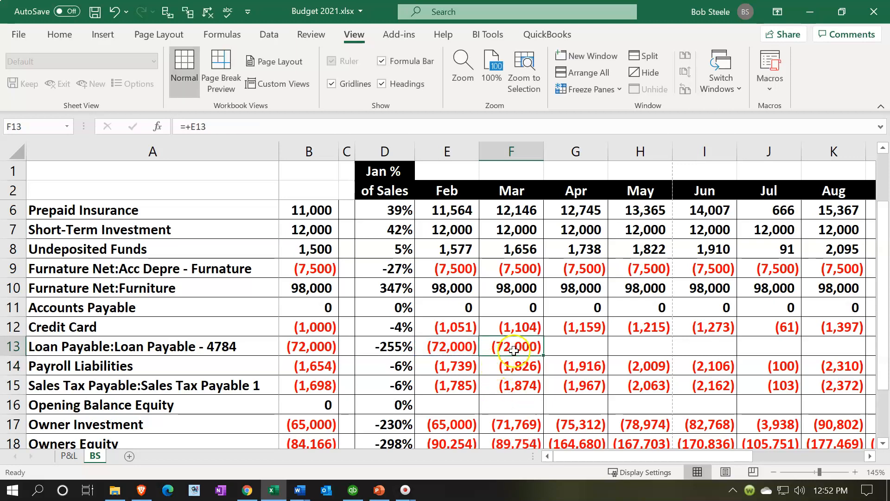
pyautogui.moveTo(543, 356); pyautogui.dragTo(859, 347)
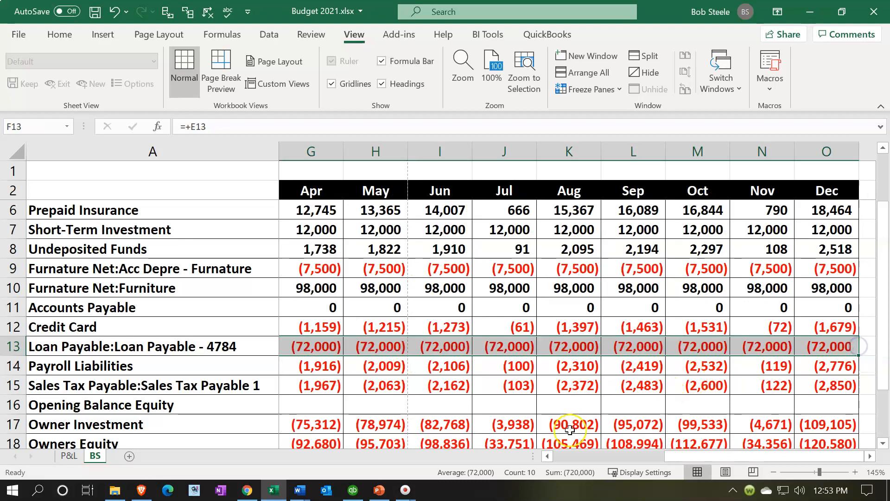
# Review the February column from the Loan Payable row down to Debits & Credits
pyautogui.press('Left')
pyautogui.press('Left')
pyautogui.press('Left')
pyautogui.press('Left')
pyautogui.press('Right')
pyautogui.press('Right')
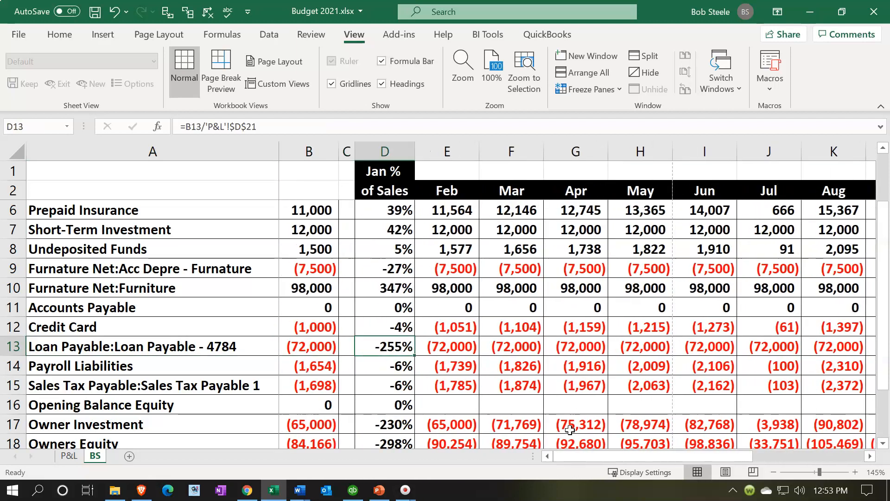
pyautogui.press('Down')
pyautogui.press('Down')
pyautogui.press('Down')
pyautogui.press('Right')
pyautogui.press('Down')
pyautogui.press('Down')
pyautogui.press('Down')
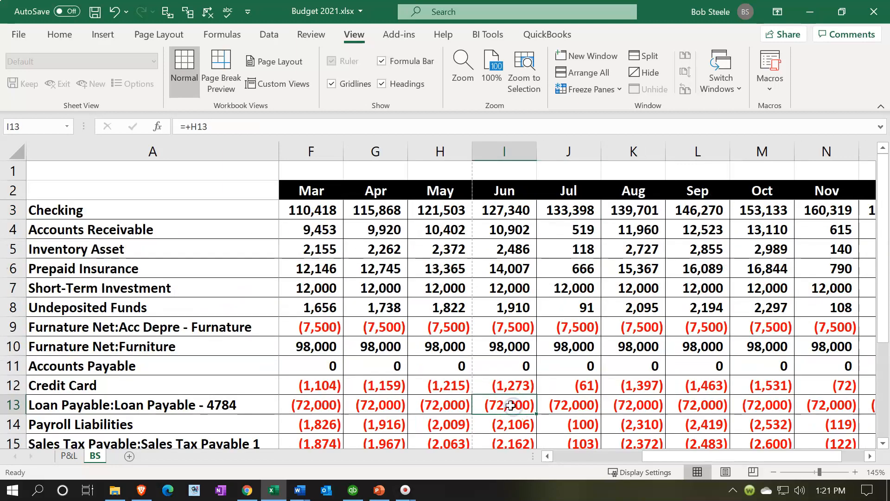
# Review the Owner Investment formulas in row 17 from April across the following months
pyautogui.scroll(-2, 511, 405)
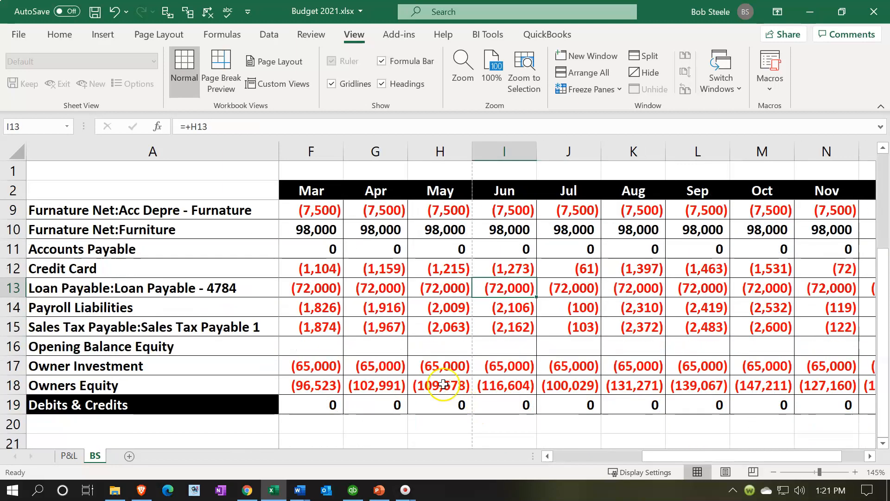
pyautogui.click(394, 373)
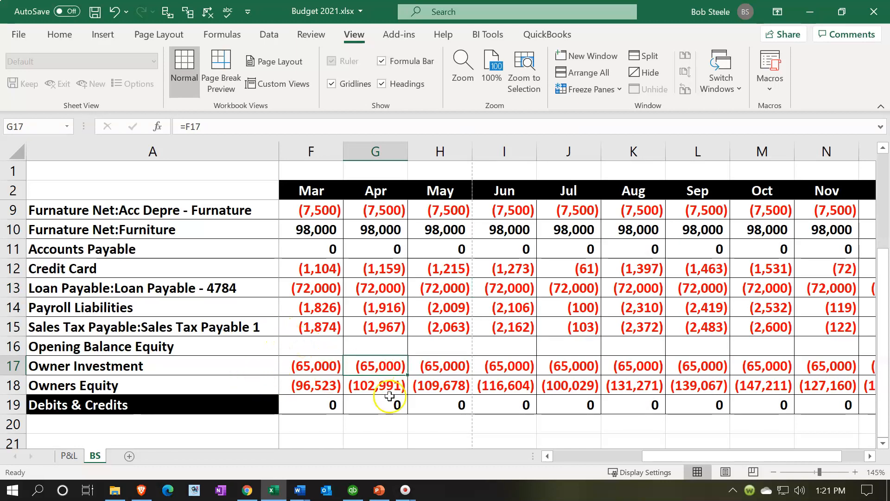
pyautogui.press('F2')
pyautogui.press('Return')
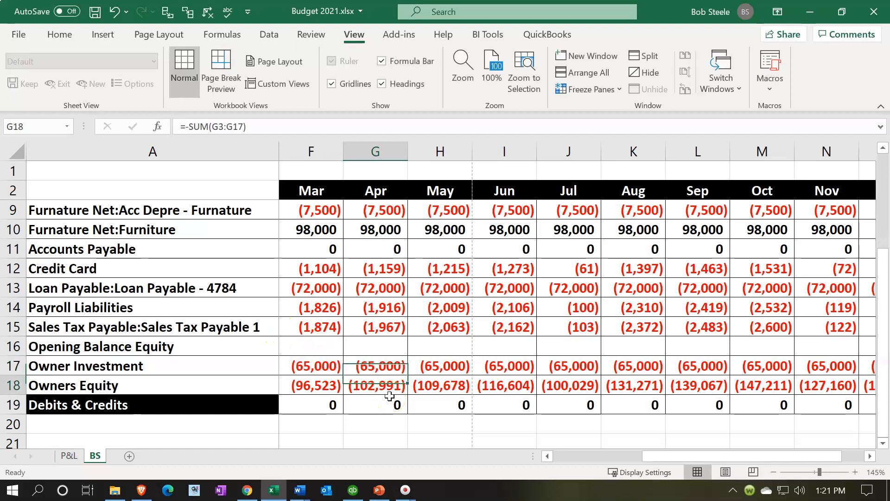
pyautogui.press('Right')
pyautogui.press('Up')
pyautogui.press('F2')
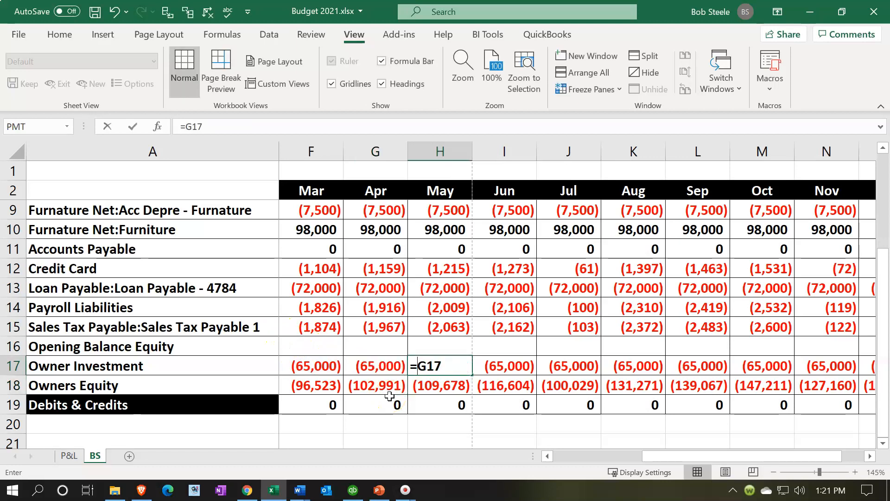
pyautogui.press('Return')
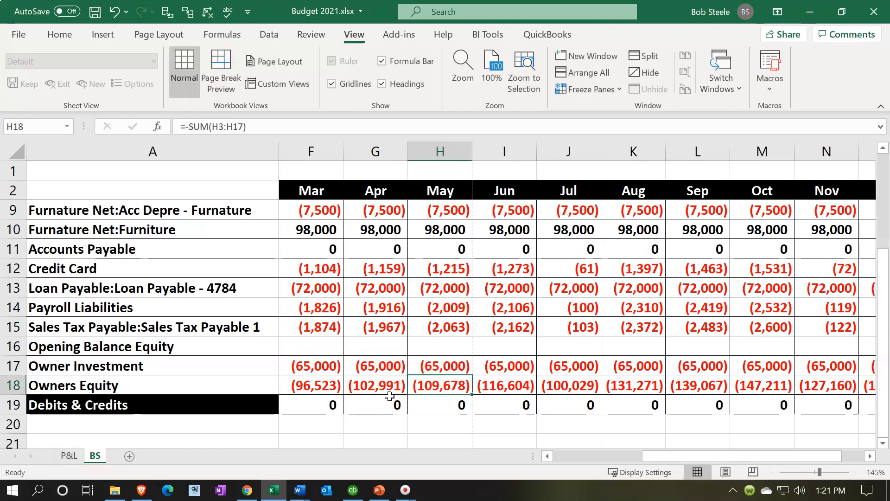
pyautogui.click(449, 369)
pyautogui.moveTo(474, 375); pyautogui.dragTo(642, 371)
pyautogui.moveTo(798, 378)
pyautogui.mouseDown()
pyautogui.moveTo(874, 379)
pyautogui.moveTo(788, 376)
pyautogui.mouseUp()
pyautogui.click(570, 386)
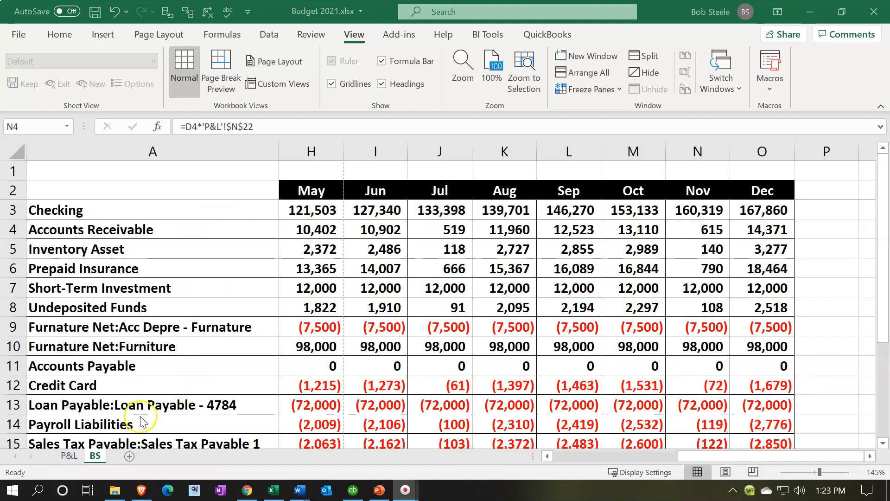
# Compare the July Checking and Accounts Receivable formulas, and mark Checking cell J3 with a green fill
pyautogui.click(438, 209)
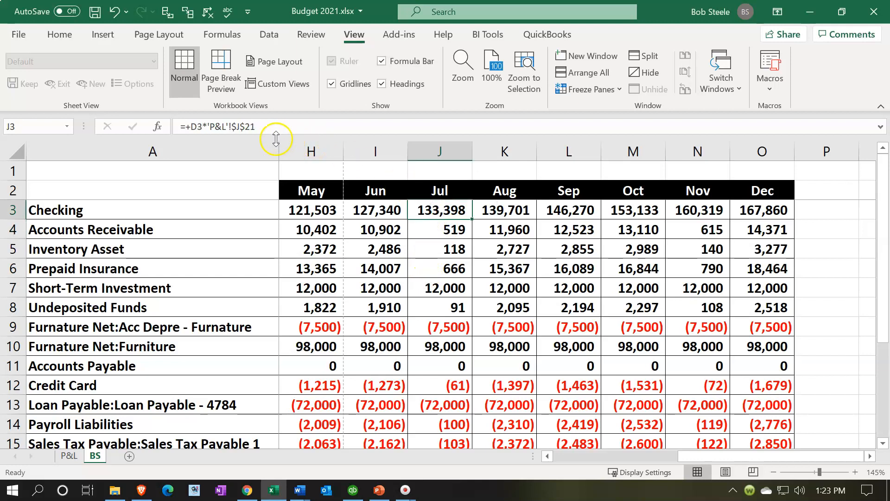
pyautogui.click(435, 226)
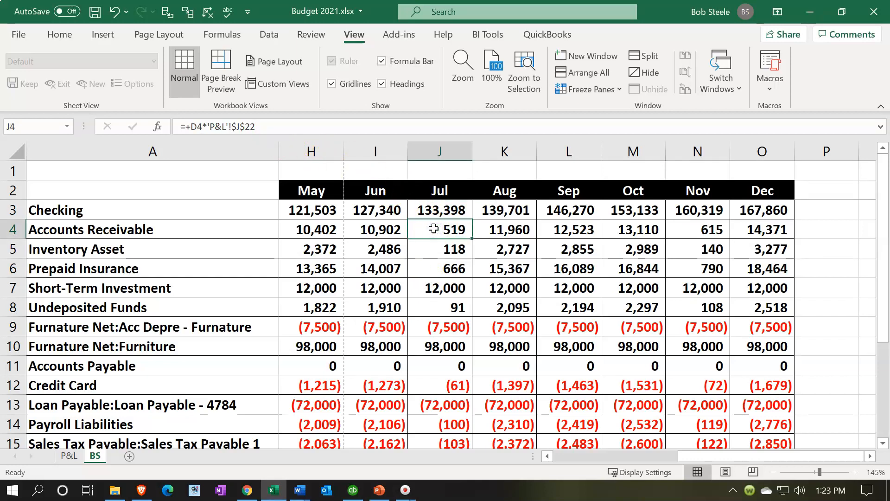
pyautogui.click(432, 210)
pyautogui.rightClick(432, 210)
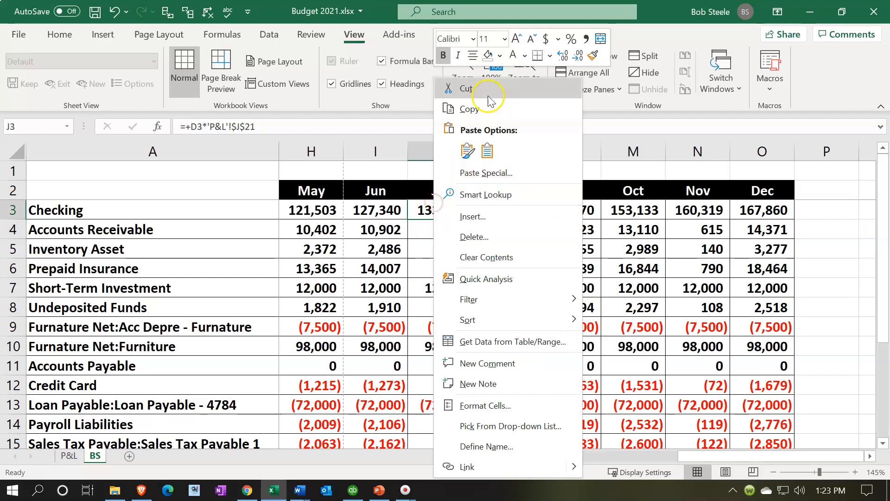
pyautogui.click(500, 55)
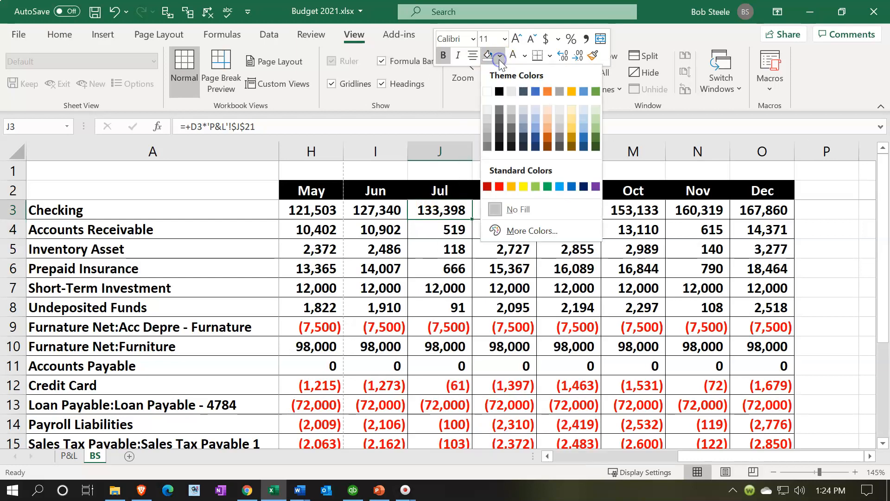
pyautogui.click(545, 186)
# Check the formulas through November and mark the November Checking cell N3 with the same green fill
pyautogui.click(508, 210)
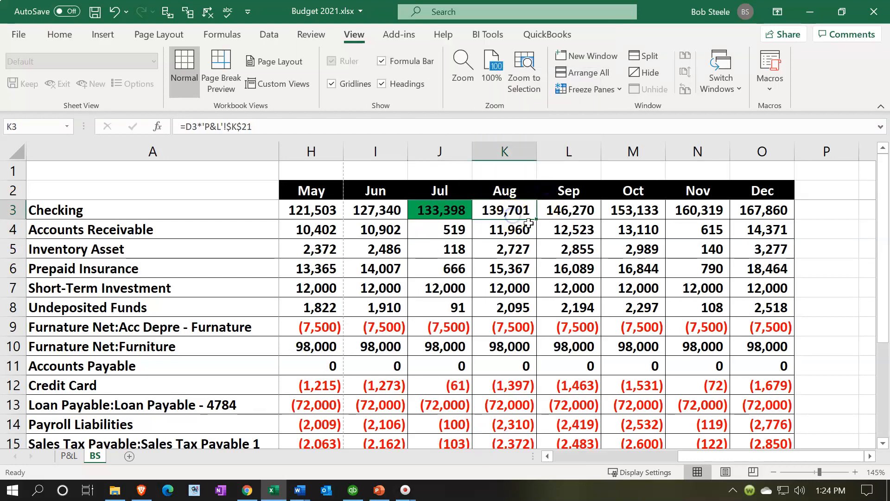
pyautogui.click(618, 234)
pyautogui.press('Right')
pyautogui.press('Down')
pyautogui.press('Down')
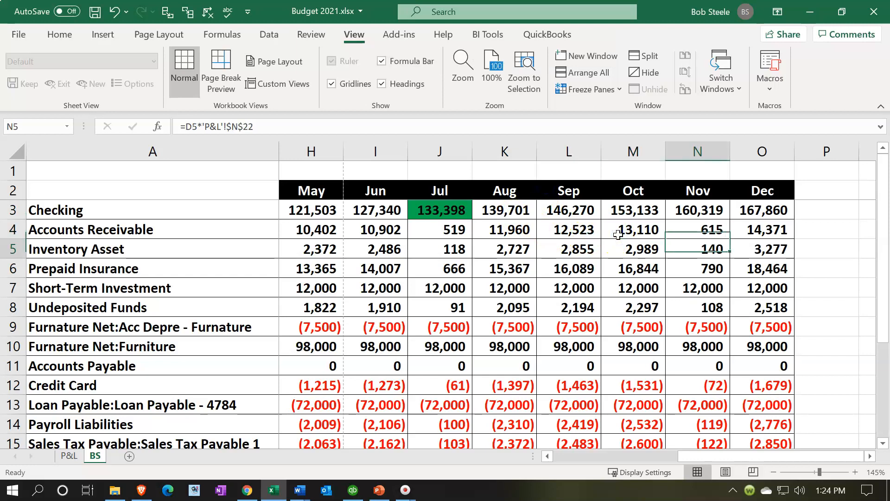
pyautogui.press('Up')
pyautogui.press('Up')
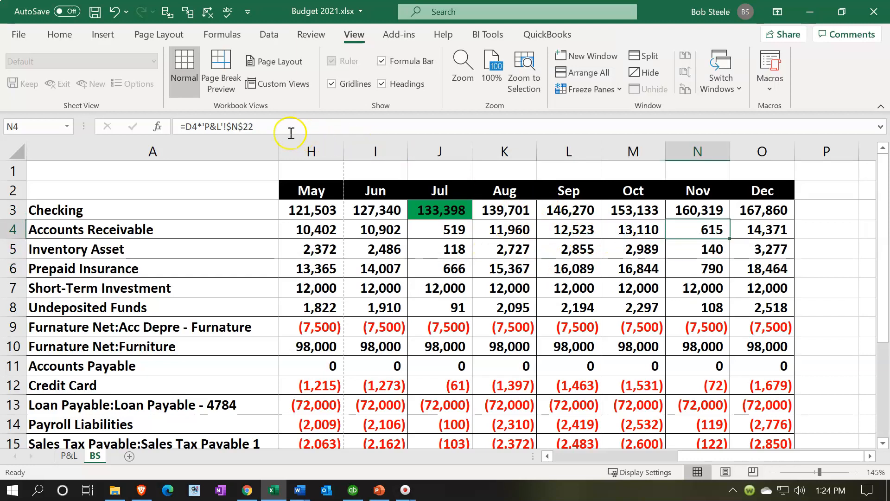
pyautogui.rightClick(685, 210)
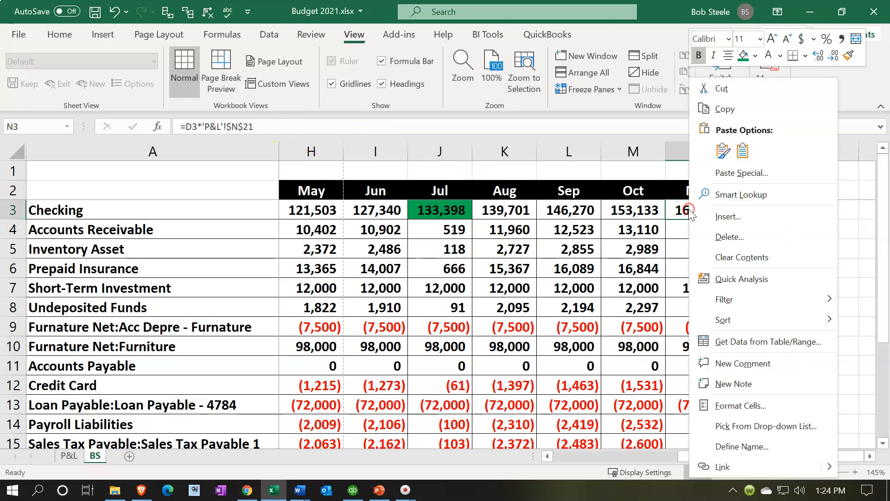
pyautogui.click(743, 56)
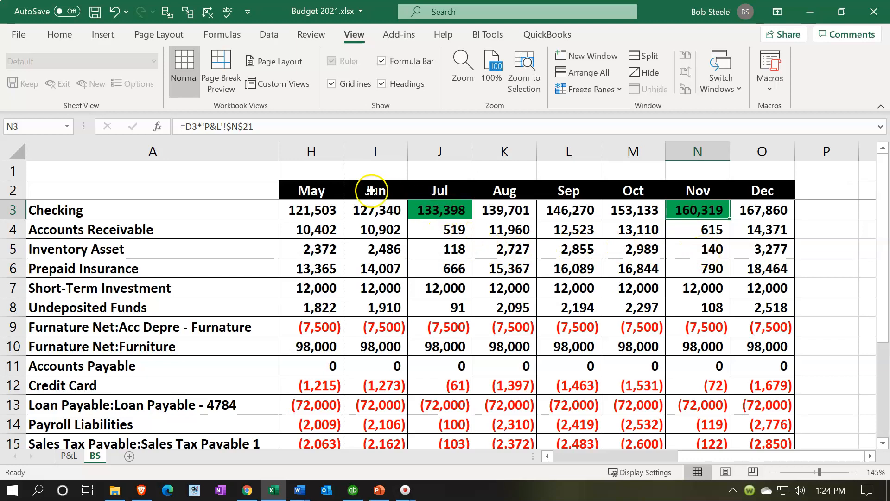
# Copy the July Checking formula from J3 into J4:J6 and the July Undeposited Funds cell J8
pyautogui.click(440, 205)
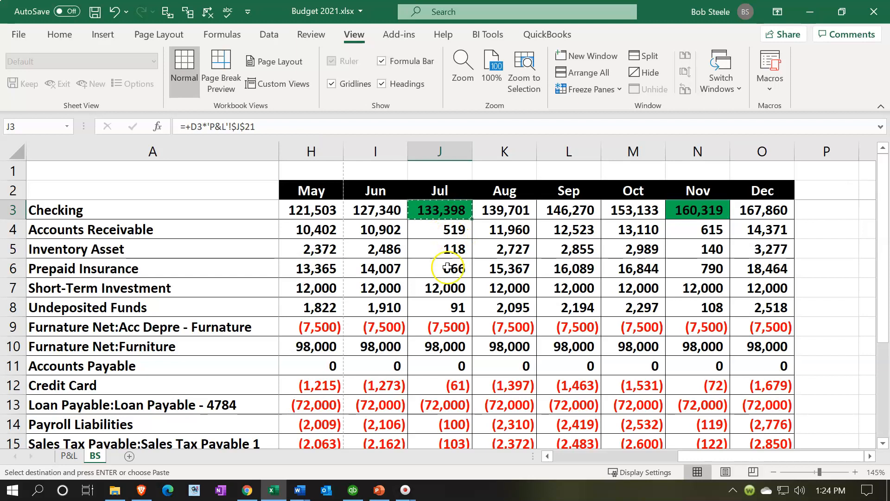
pyautogui.moveTo(330, 287); pyautogui.dragTo(410, 290)
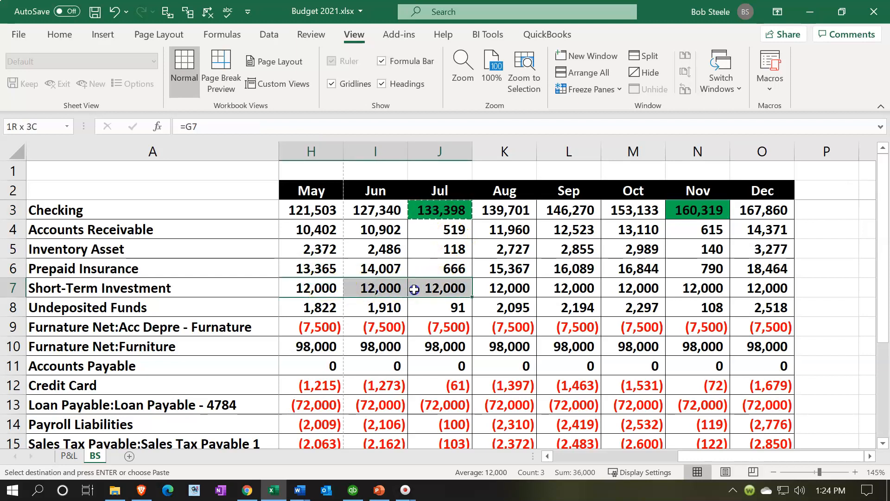
pyautogui.moveTo(447, 228); pyautogui.dragTo(447, 264)
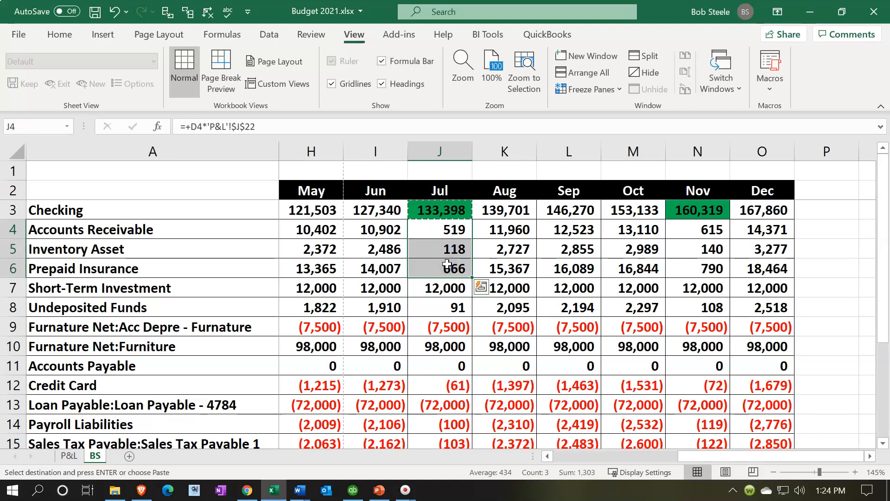
pyautogui.hotkey('ctrl', 'v')
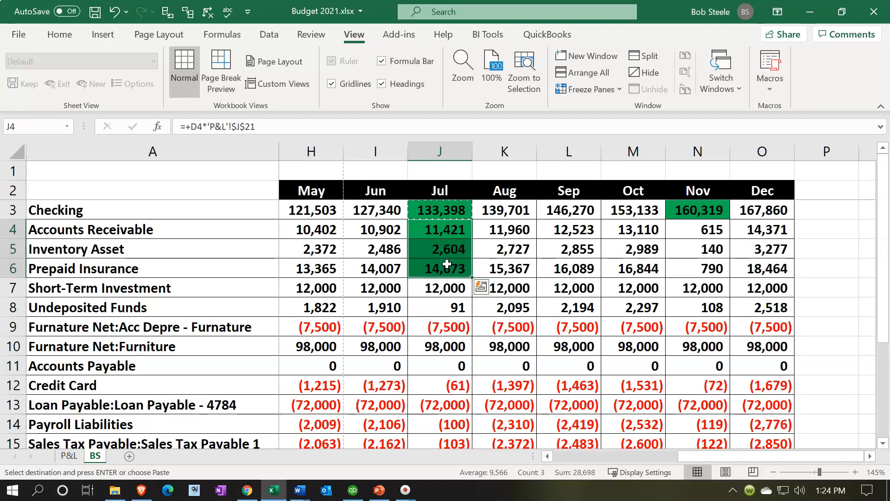
pyautogui.click(450, 304)
pyautogui.hotkey('ctrl', 'v')
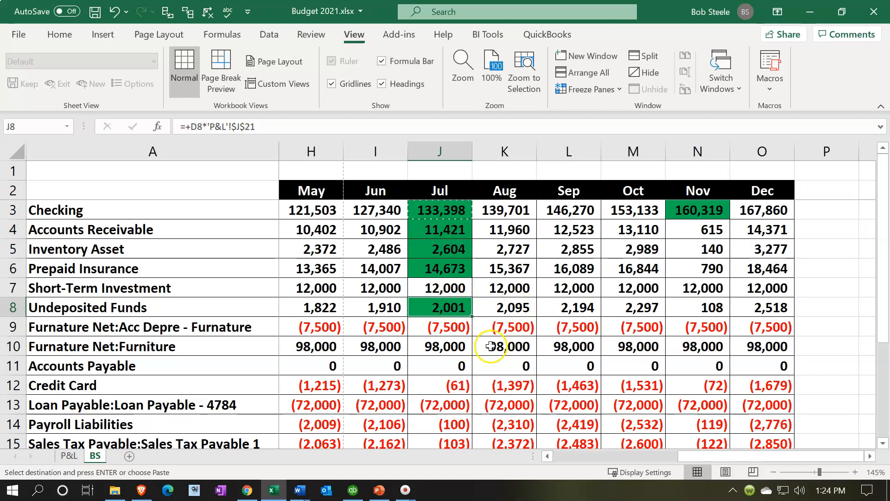
# Paste the copied July formula into Credit Card J12 and into J14:J15, and check Owner Investment and Owners Equity for July
pyautogui.press('Down')
pyautogui.press('Down')
pyautogui.press('Down')
pyautogui.press('Down')
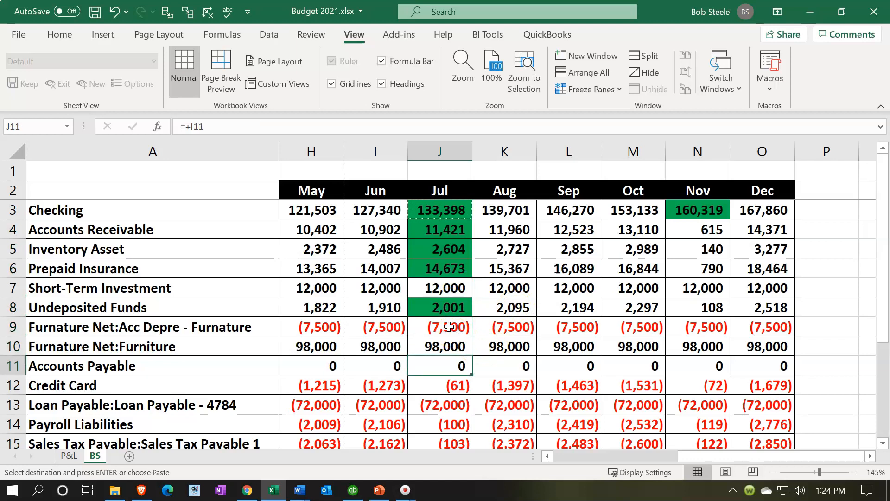
pyautogui.scroll(-2, 449, 327)
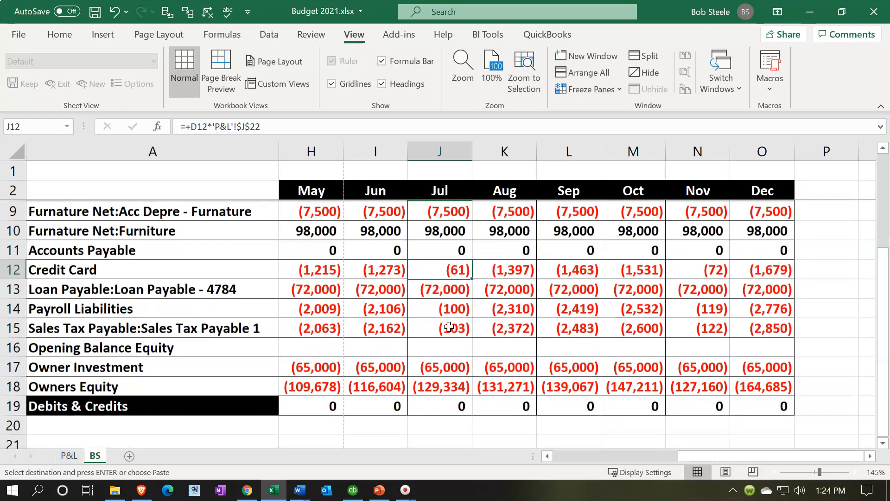
pyautogui.click(446, 270)
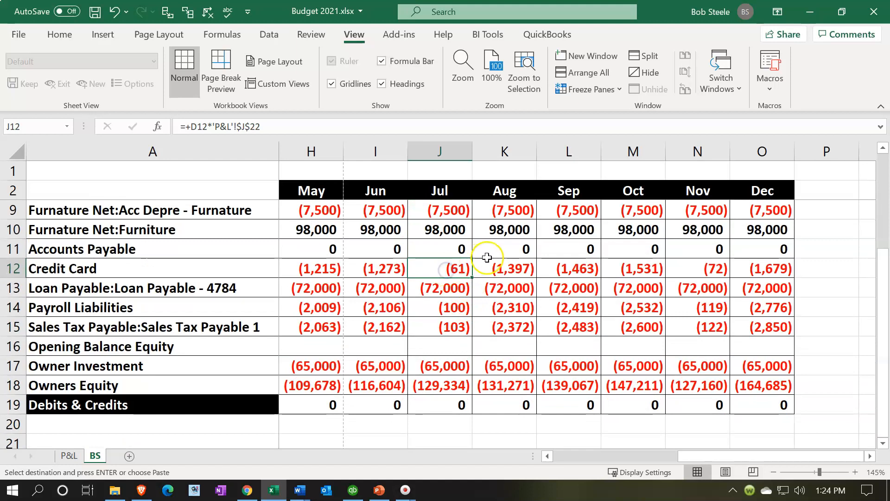
pyautogui.hotkey('ctrl', 'v')
pyautogui.click(442, 280)
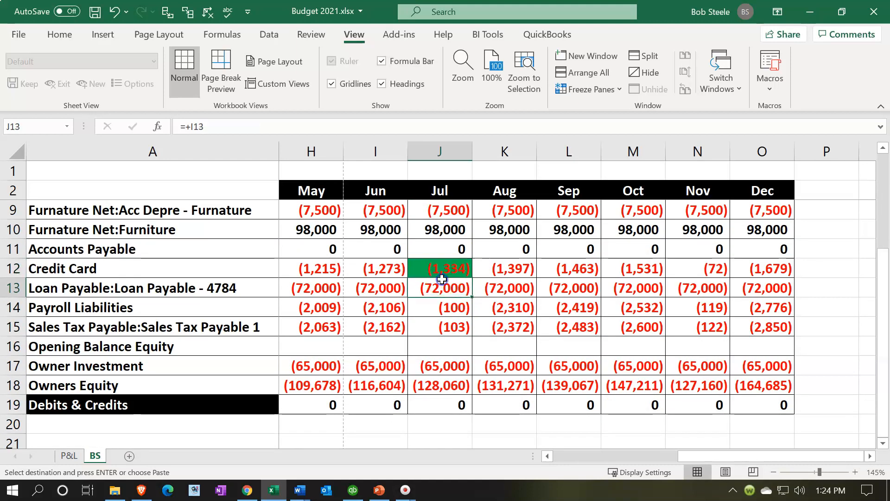
pyautogui.moveTo(446, 306); pyautogui.dragTo(443, 330)
pyautogui.hotkey('ctrl', 'v')
pyautogui.click(451, 367)
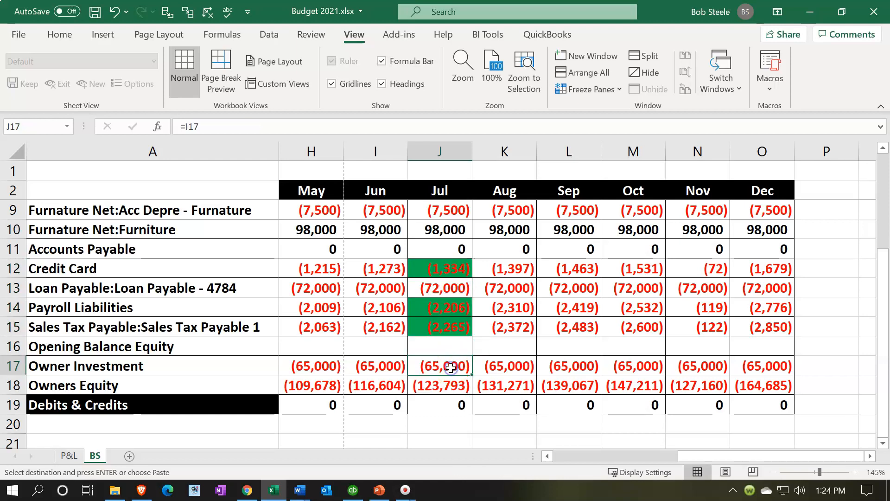
pyautogui.click(451, 385)
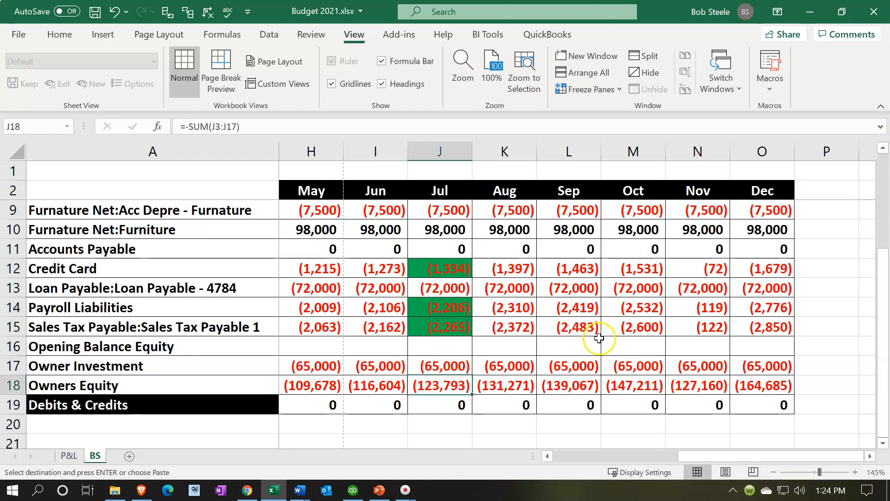
# Copy the November Checking formula from N3 into N4:N6 and the November Undeposited Funds cell N8
pyautogui.scroll(2, 606, 391)
pyautogui.click(685, 212)
pyautogui.hotkey('ctrl', 'c')
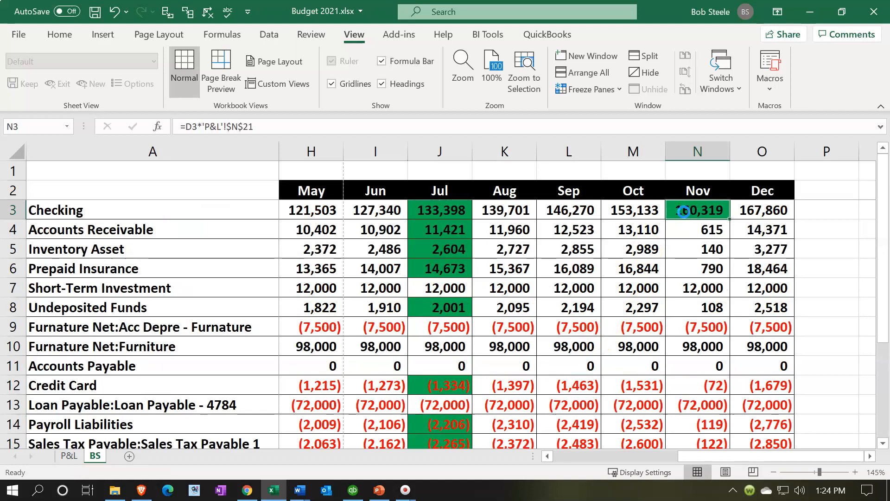
pyautogui.moveTo(700, 227); pyautogui.dragTo(699, 264)
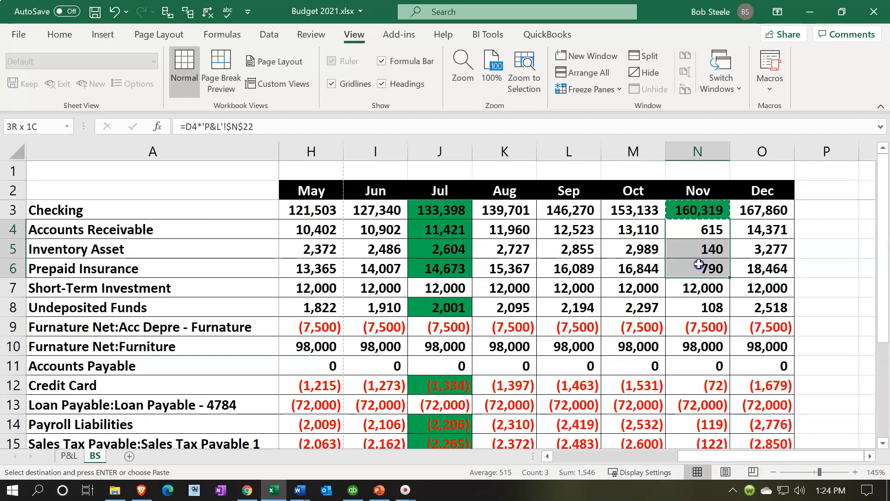
pyautogui.hotkey('ctrl', 'v')
pyautogui.click(695, 301)
pyautogui.hotkey('ctrl', 'v')
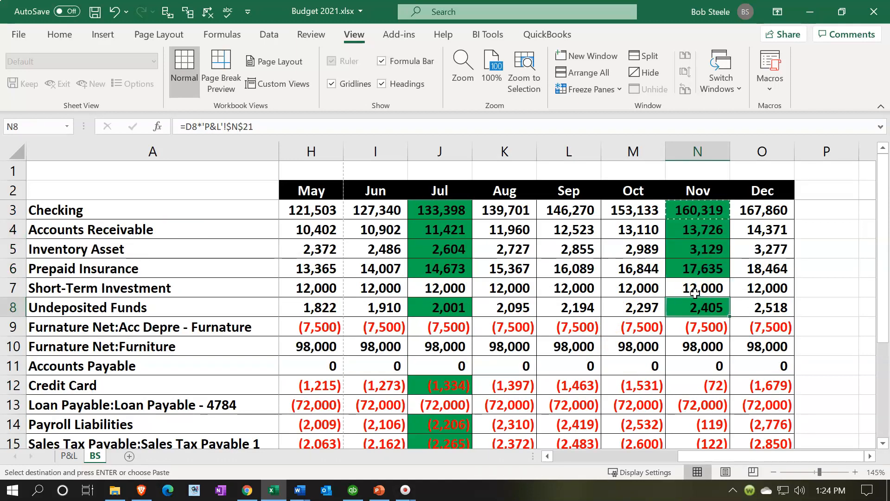
# Paste the copied November formula into Credit Card N12 and into Payroll Liabilities and Sales Tax Payable, N14:N15
pyautogui.scroll(-1, 695, 306)
pyautogui.click(694, 327)
pyautogui.hotkey('ctrl', 'v')
pyautogui.moveTo(699, 366); pyautogui.dragTo(699, 385)
pyautogui.hotkey('ctrl', 'v')
pyautogui.scroll(-1, 699, 358)
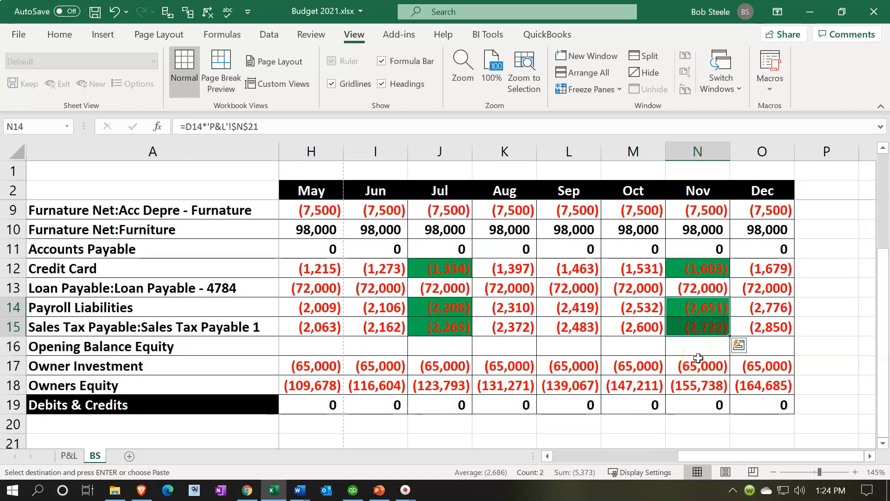
# Review the July to November balances and clear the green fill from J3:N16
pyautogui.scroll(2, 624, 362)
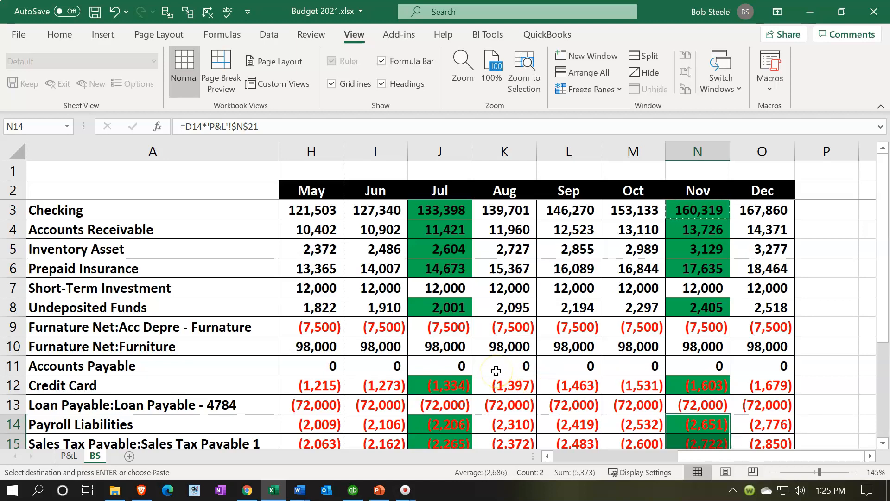
pyautogui.scroll(-2, 496, 371)
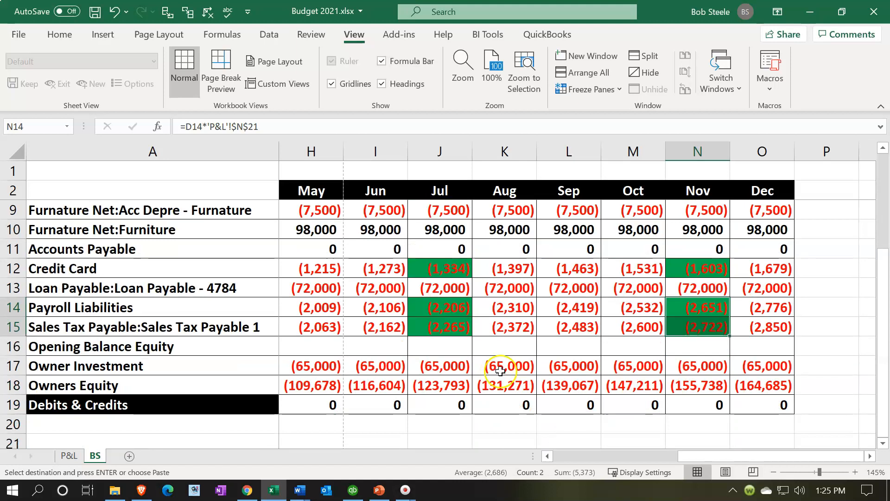
pyautogui.scroll(2, 501, 370)
pyautogui.moveTo(461, 212); pyautogui.dragTo(721, 381)
pyautogui.rightClick(722, 382)
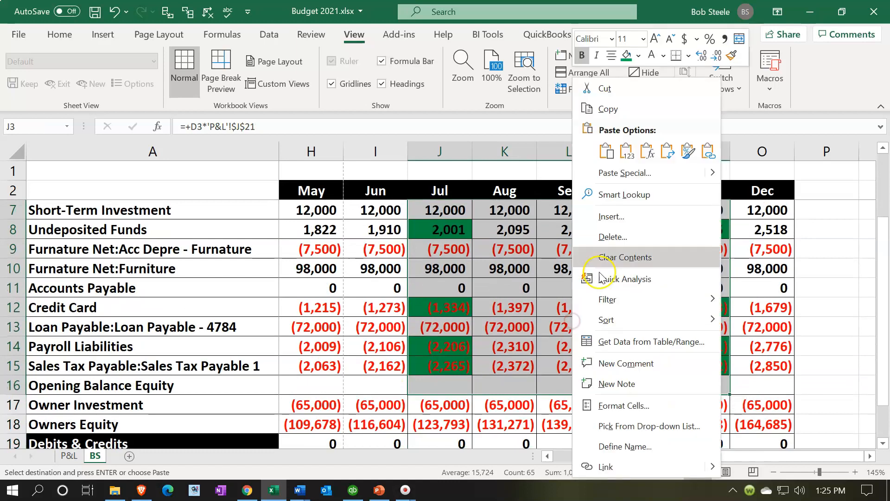
pyautogui.click(640, 56)
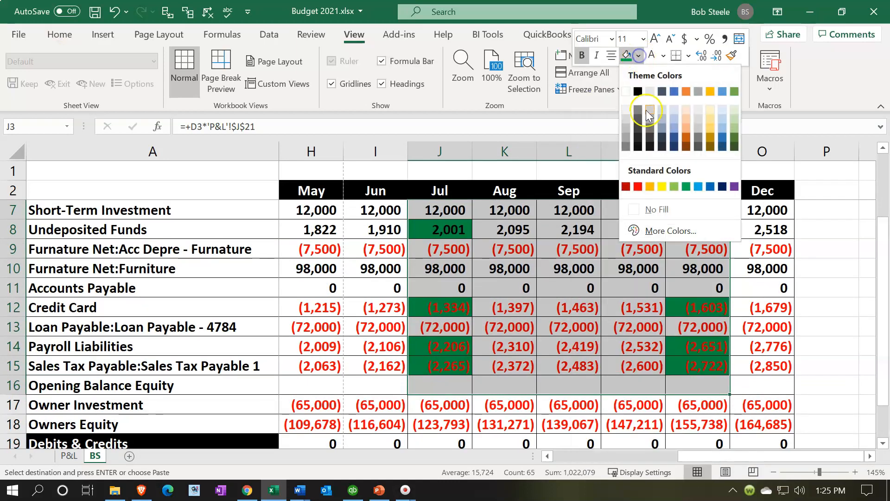
pyautogui.click(645, 207)
pyautogui.click(533, 326)
pyautogui.scroll(2, 533, 326)
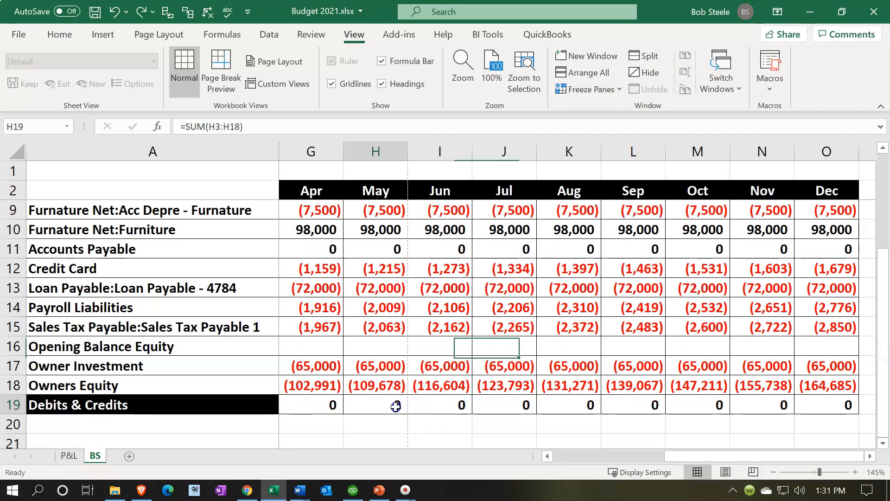
# Examine the Owners Equity row from May back to February and its January percent-of-sales ratio in D18
pyautogui.scroll(2, 367, 393)
pyautogui.scroll(-2, 367, 393)
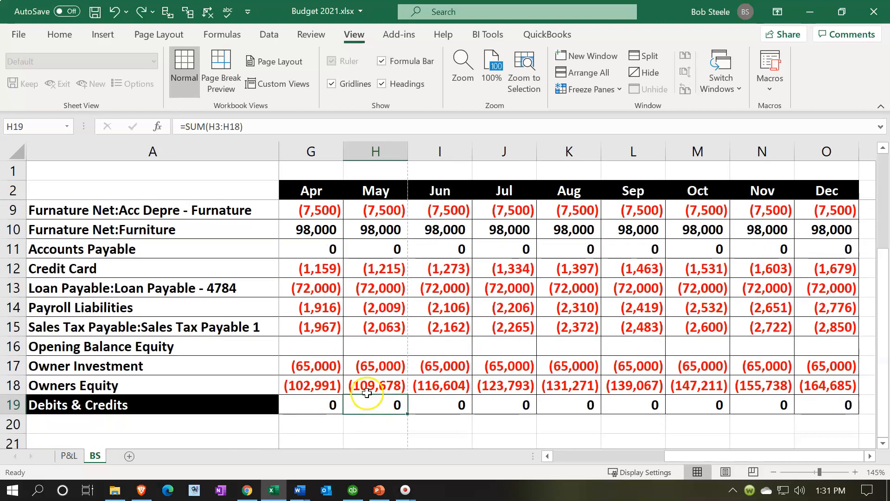
pyautogui.click(367, 390)
pyautogui.press('Left')
pyautogui.press('Left')
pyautogui.press('Left')
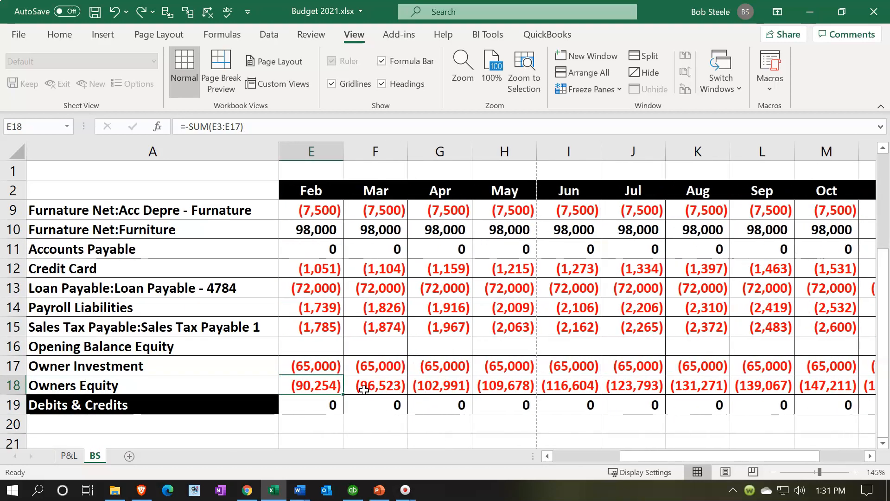
pyautogui.press('Left')
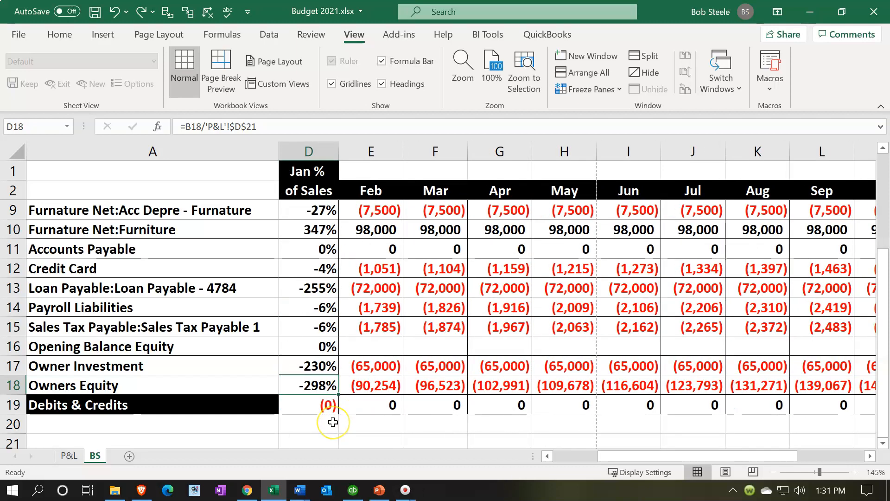
# Check the Owners Equity formulas and balances month by month from February through December, E18 to O18
pyautogui.press('Right')
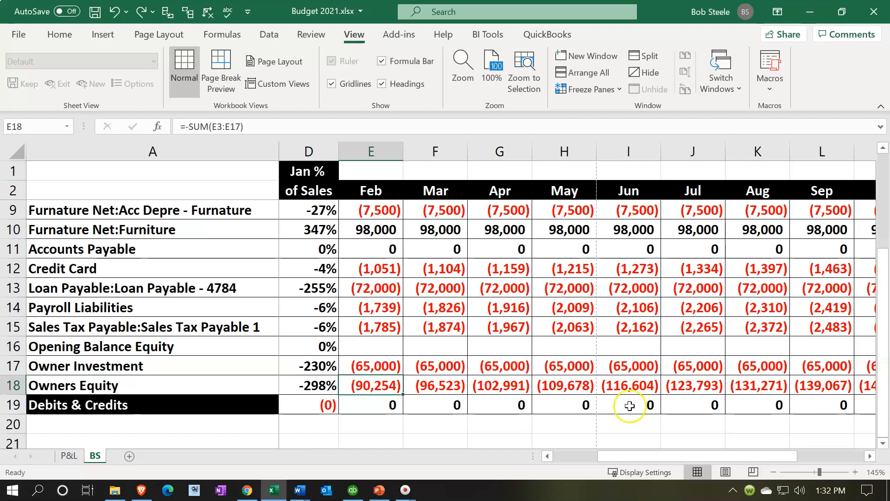
pyautogui.press('Right')
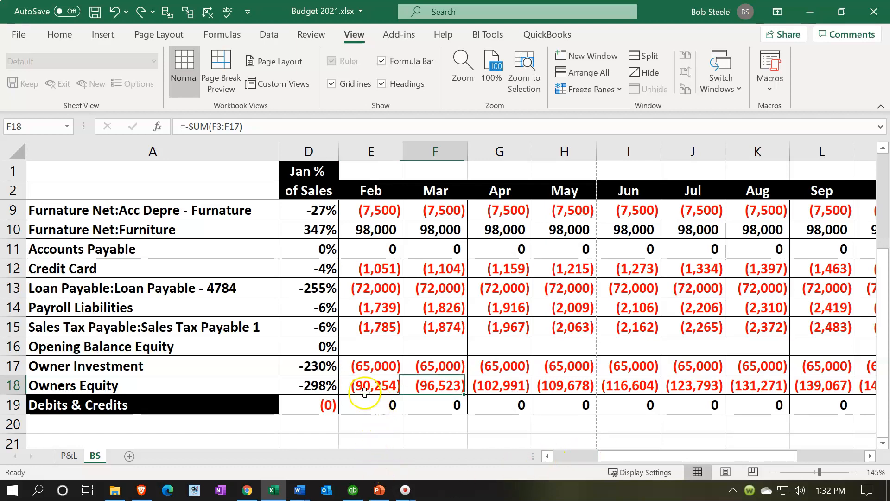
pyautogui.press('Right')
pyautogui.press('Right')
pyautogui.press('Right')
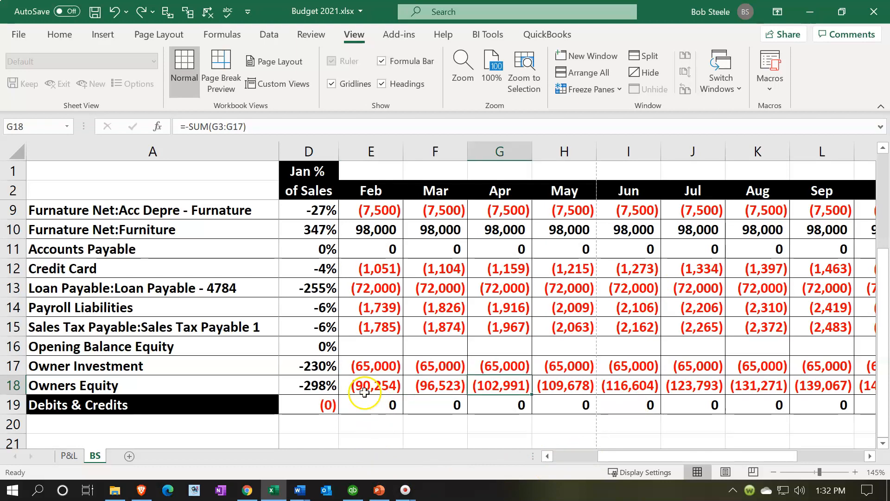
pyautogui.press('Right')
pyautogui.press('Right')
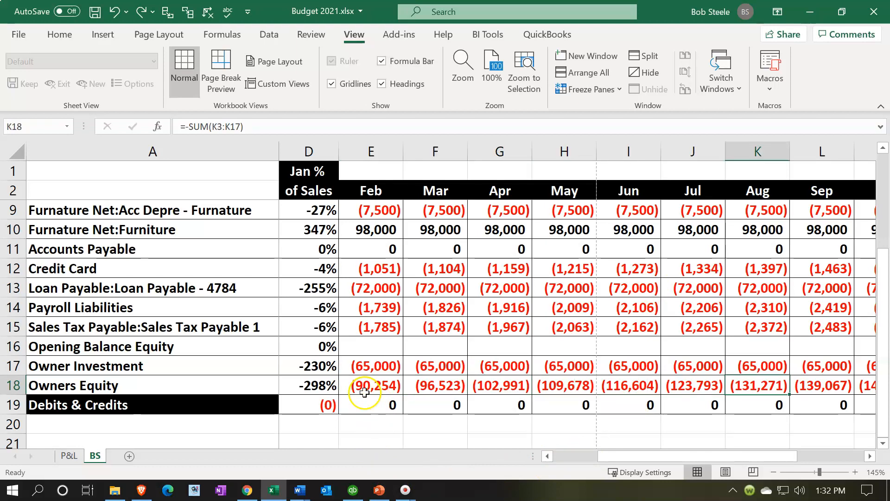
pyautogui.press('Right')
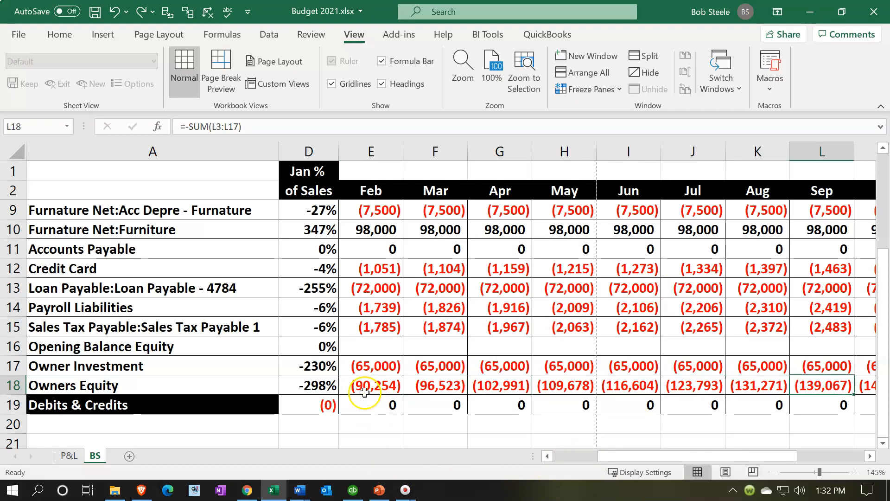
pyautogui.press('Right')
pyautogui.press('Right')
pyautogui.press('Right')
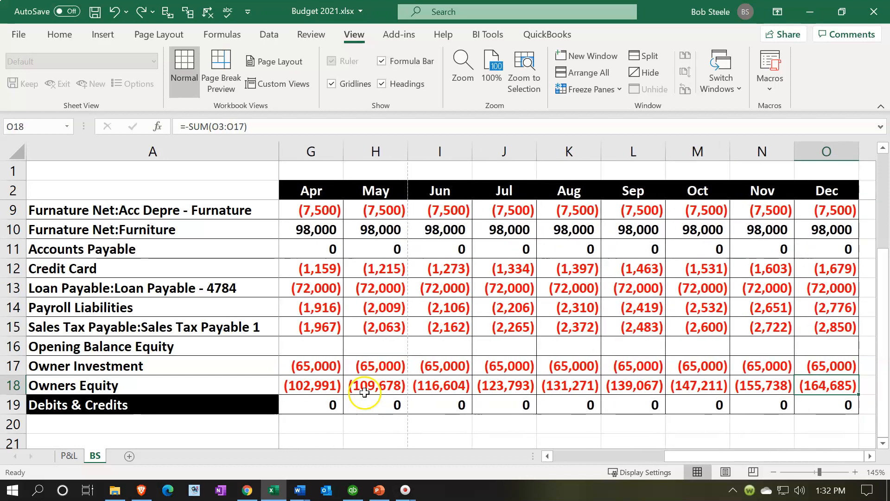